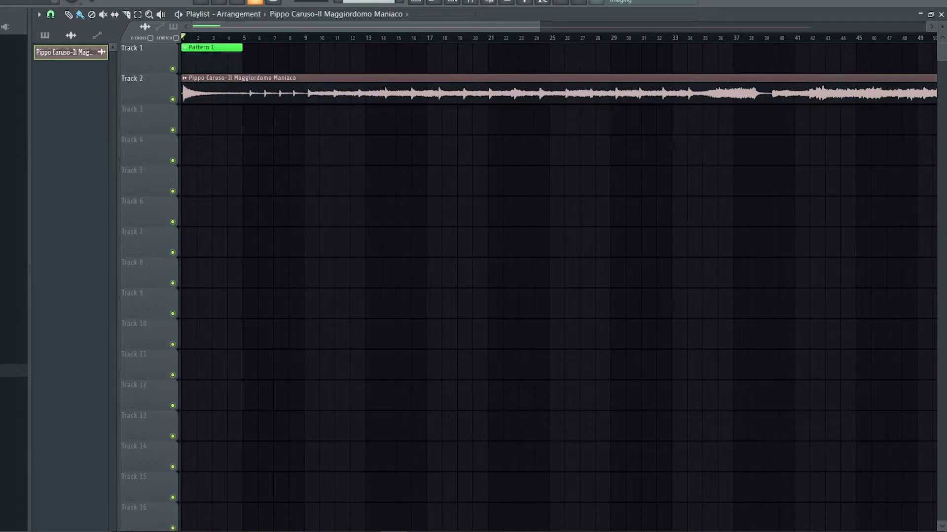
Examine the chopped sample clips on Track 2 and the tiny slices on Track 4 at the ends of the four-bar loops.
right_click(162, 0)
click(178, 116)
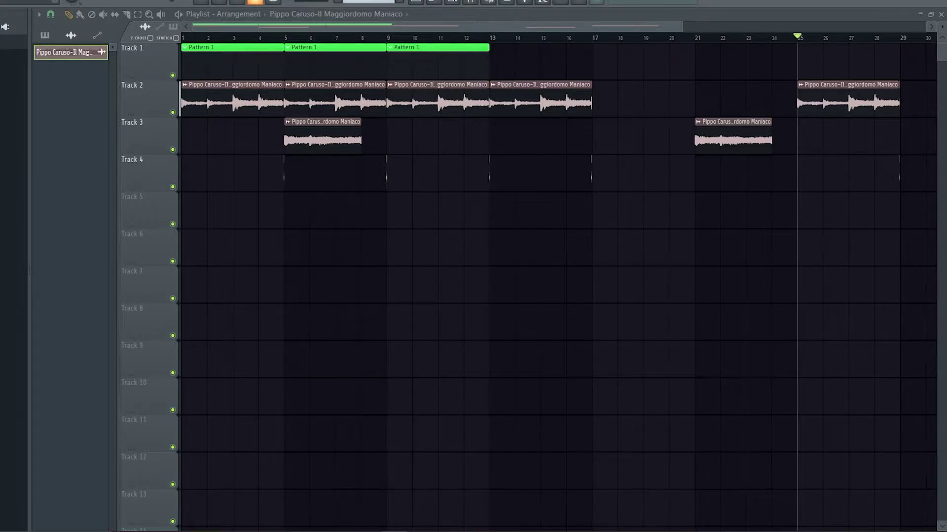
scroll(486, 186, up, 6)
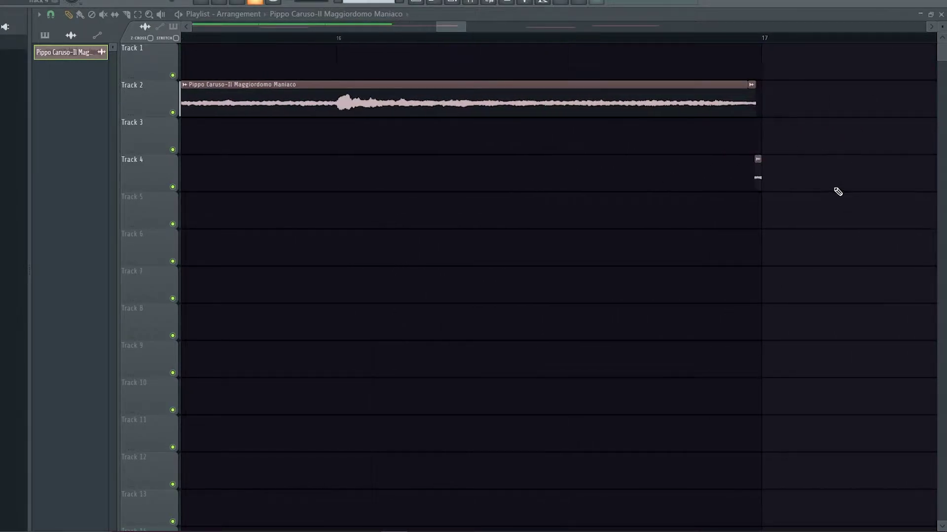
scroll(814, 175, up, 2)
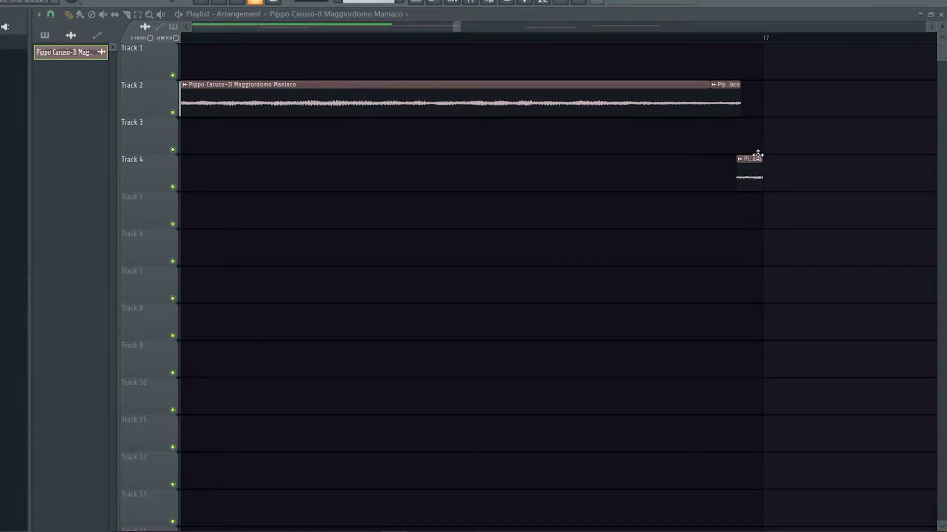
scroll(753, 176, down, 8)
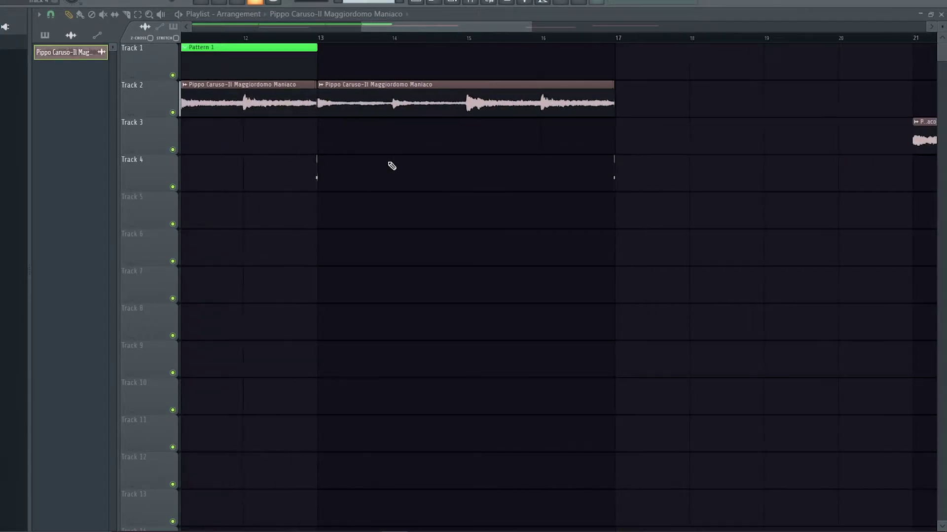
scroll(269, 141, up, 6)
scroll(300, 157, down, 3)
scroll(332, 181, down, 5)
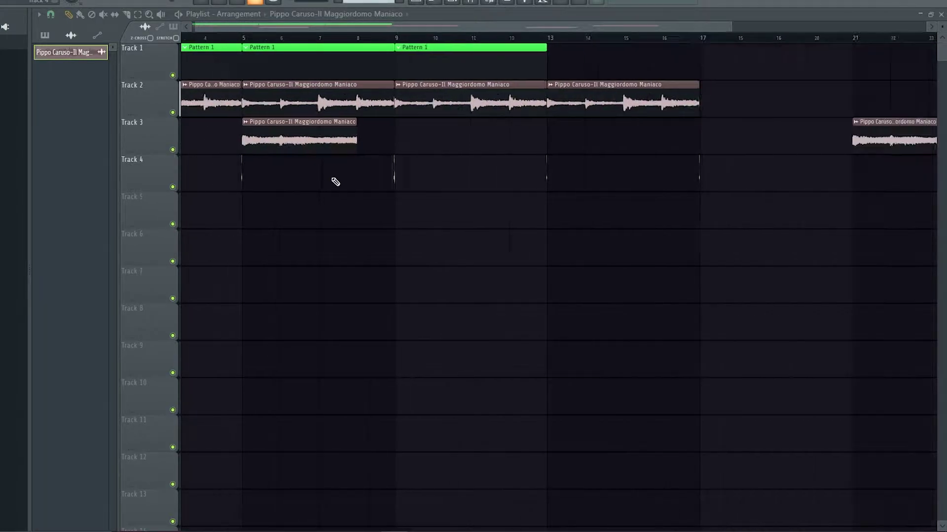
drag(508, 74, 708, 47)
drag(267, 38, 116, 61)
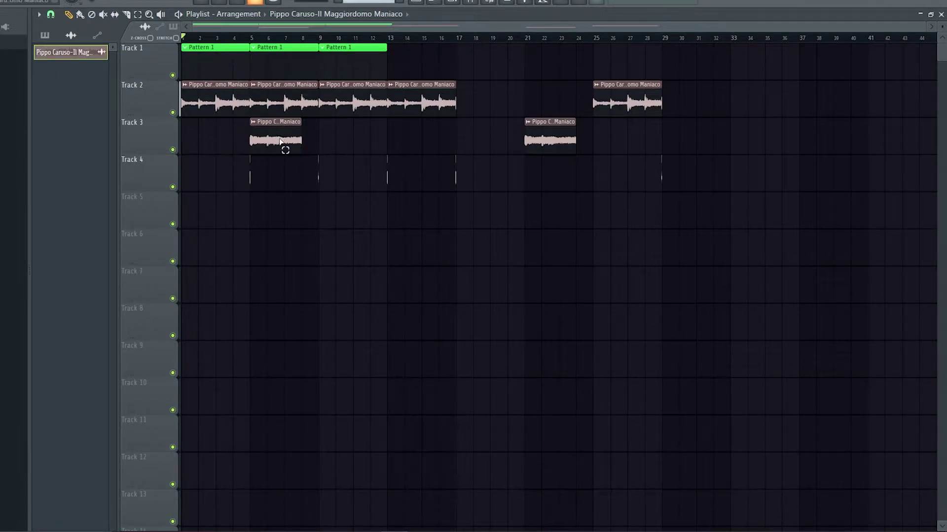
Play the arrangement to hear the Track 3 clip layered over the Track 2 loop at bar 5.
ctrl+shift+click(278, 139)
ctrl+shift+click(277, 102)
drag(369, 269, 419, 231)
key(space)
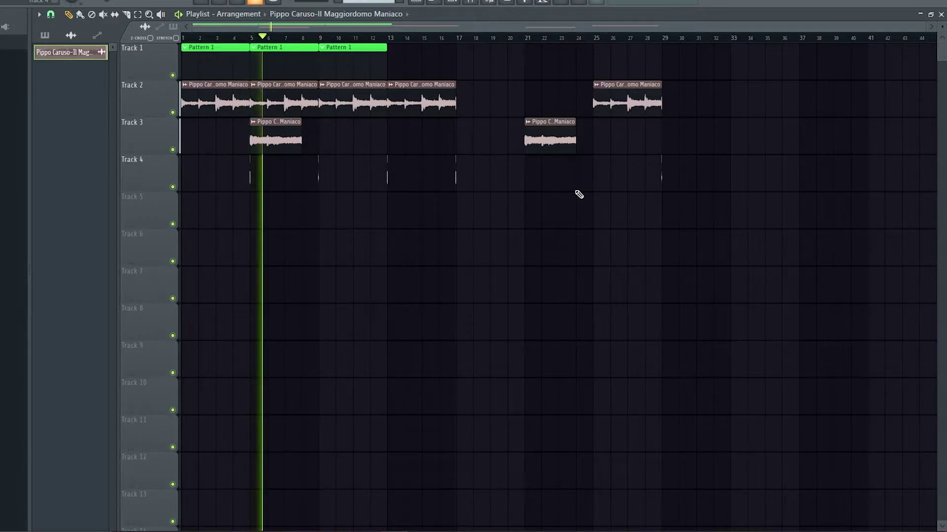
key(space)
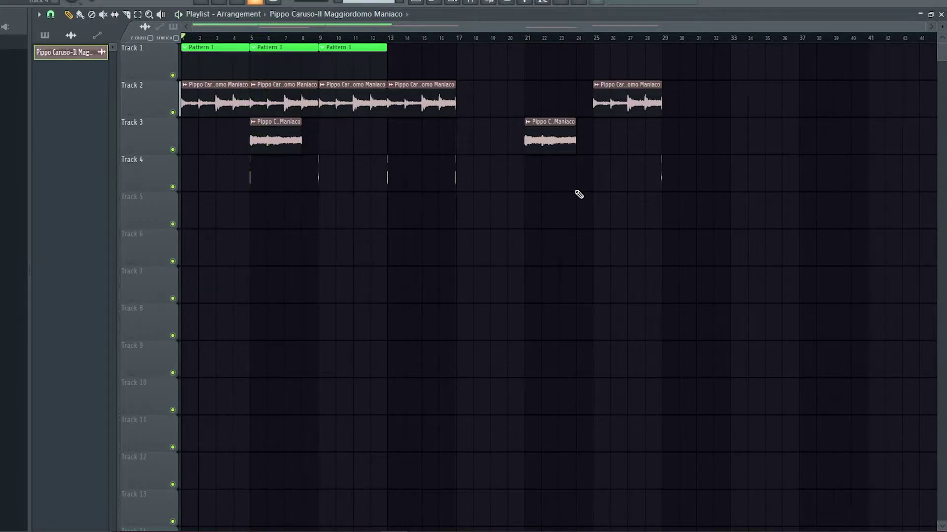
Arm the Master mixer track for recording and render the arrangement to an audio clip in the playlist.
scroll(320, 158, up, 4)
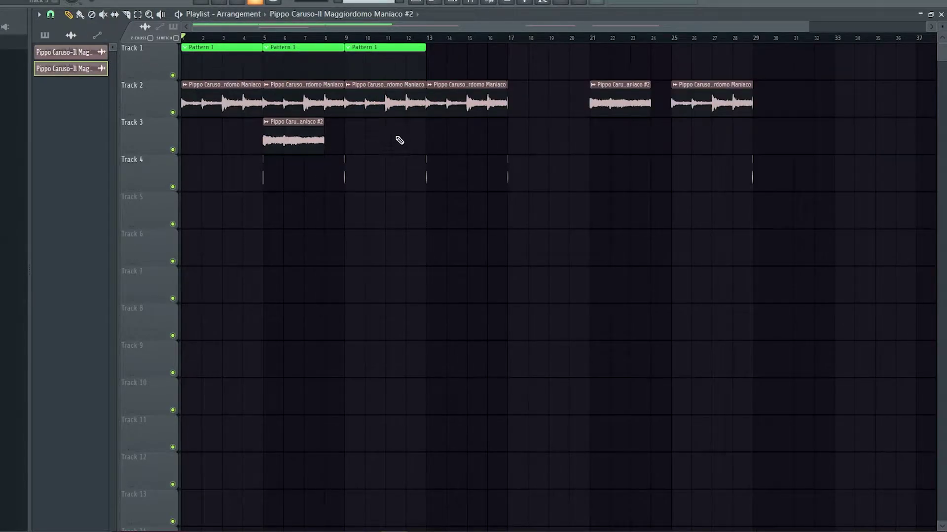
click(582, 2)
click(471, 3)
click(62, 466)
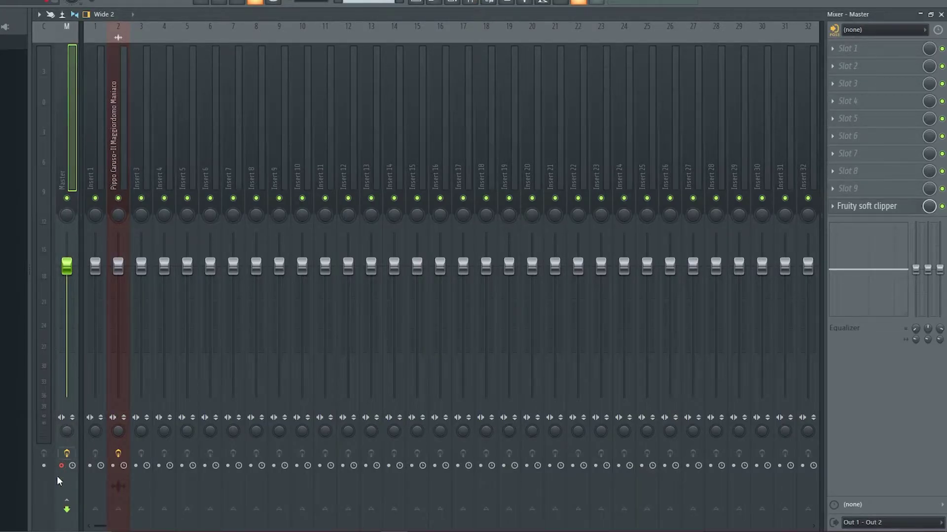
key(alt+r)
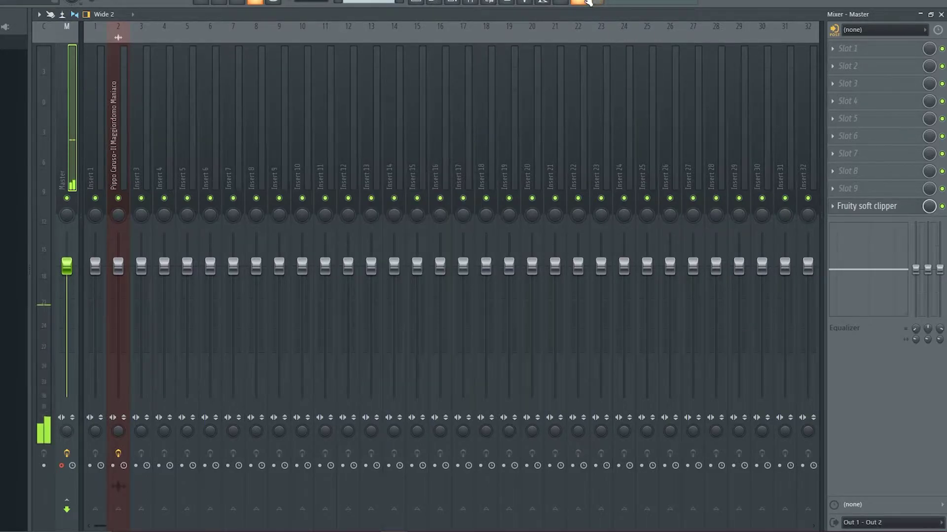
Move the rendered DRILL HORROR SAMPLE master clip from Track 5 to Track 6 and unmute all playlist tracks.
click(418, 5)
right_click(173, 224)
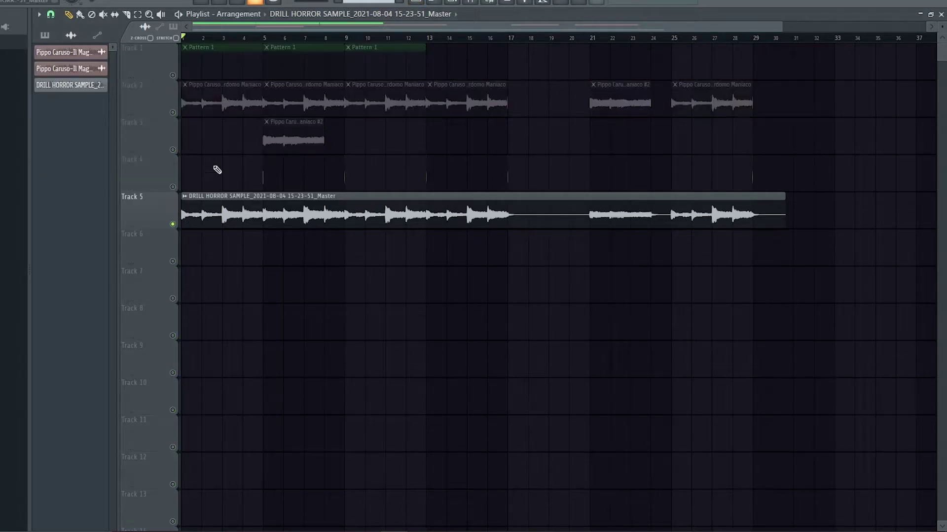
drag(392, 199, 384, 258)
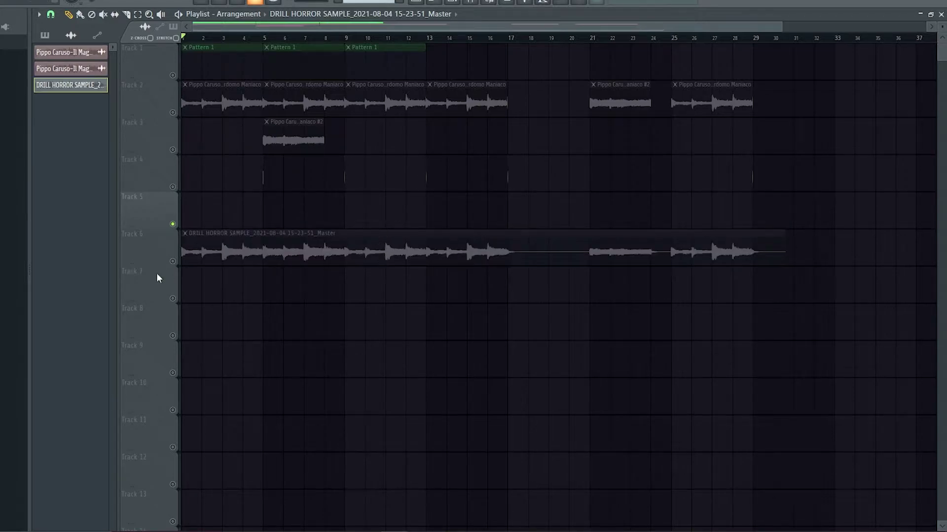
right_click(172, 261)
right_click(173, 261)
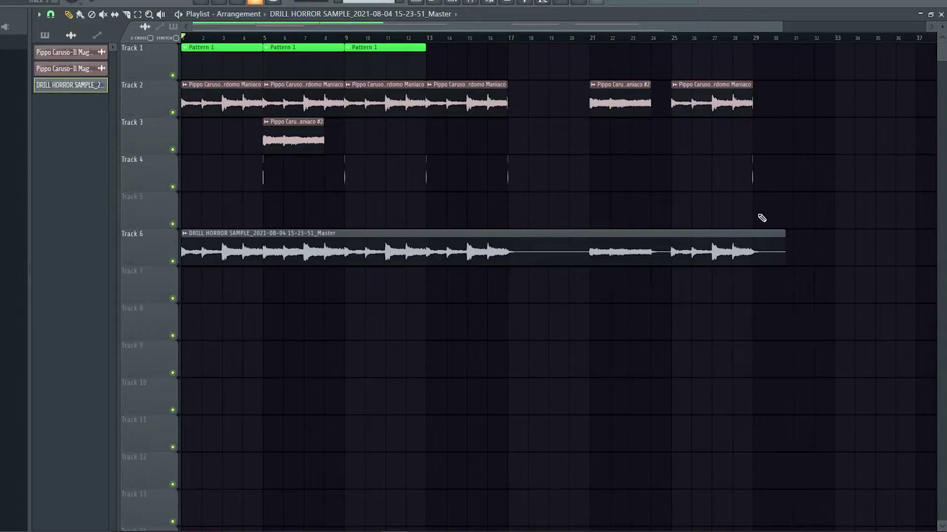
Set the time-stretching mode of the rendered master clip's channel to Stretch and close its settings.
click(185, 233)
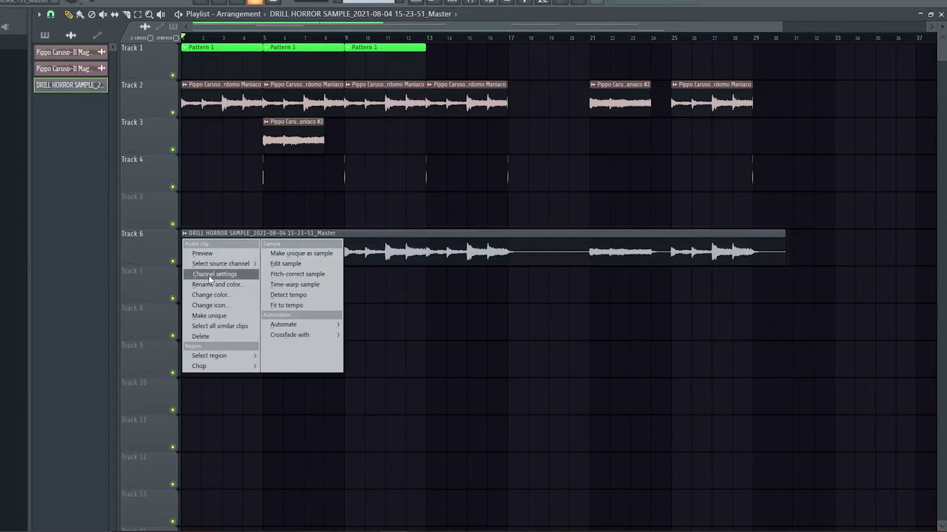
click(212, 274)
click(374, 181)
click(368, 212)
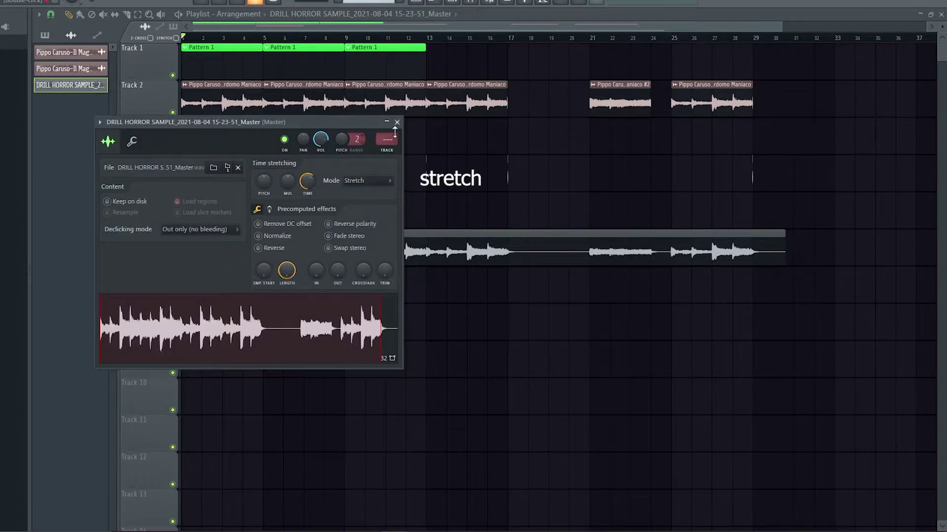
click(397, 121)
Move the Pattern 1 clips from Track 1 to Track 5 and leave only Tracks 5 and 6 unmuted.
ctrl+drag(466, 72, 206, 212)
click(509, 357)
right_click(530, 350)
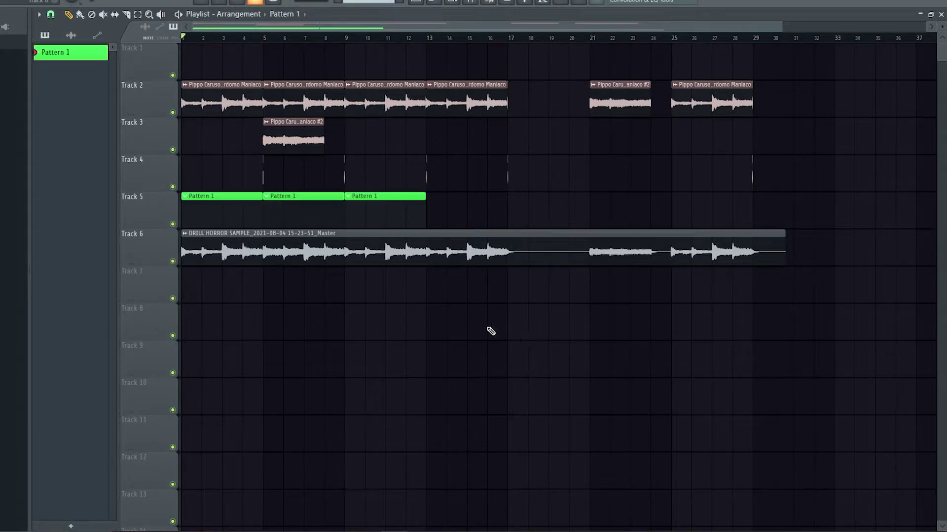
right_click(173, 225)
click(172, 261)
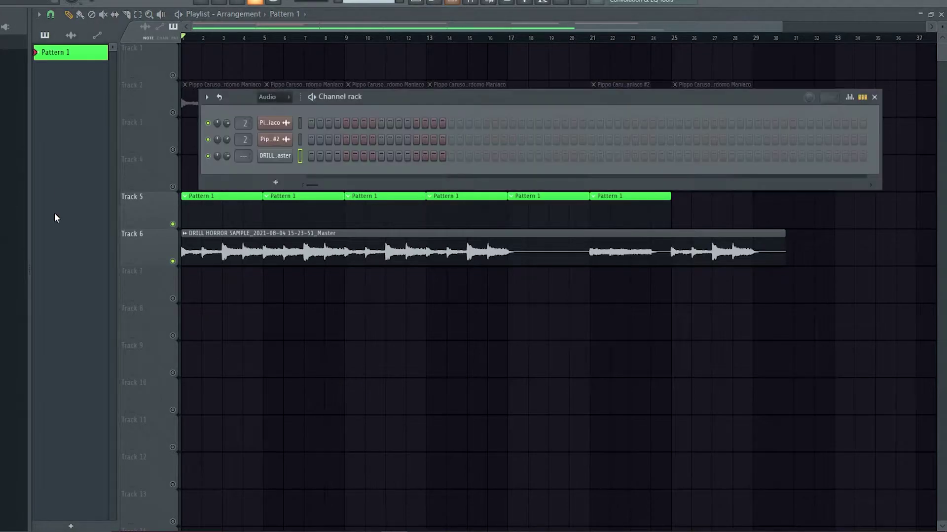
Open the drum kit in the sample browser and expand its hi-hat folder.
click(2, 182)
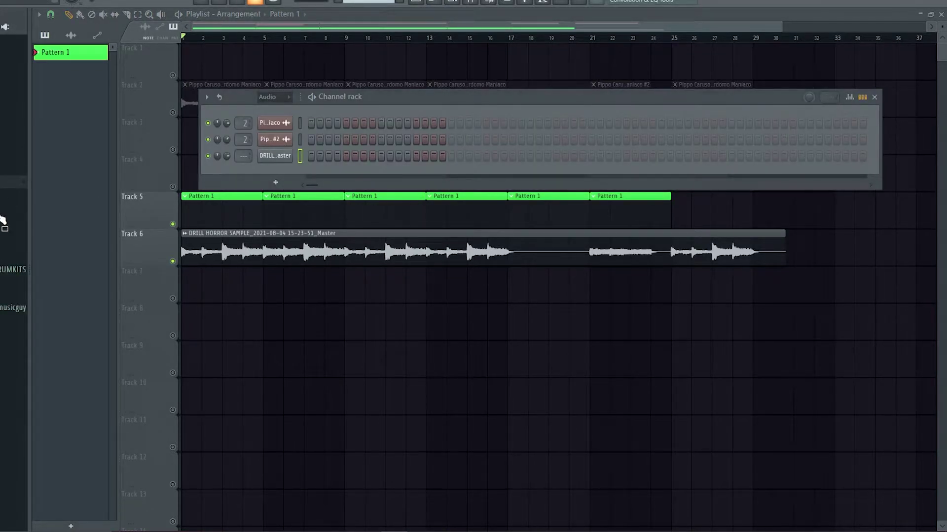
click(1, 222)
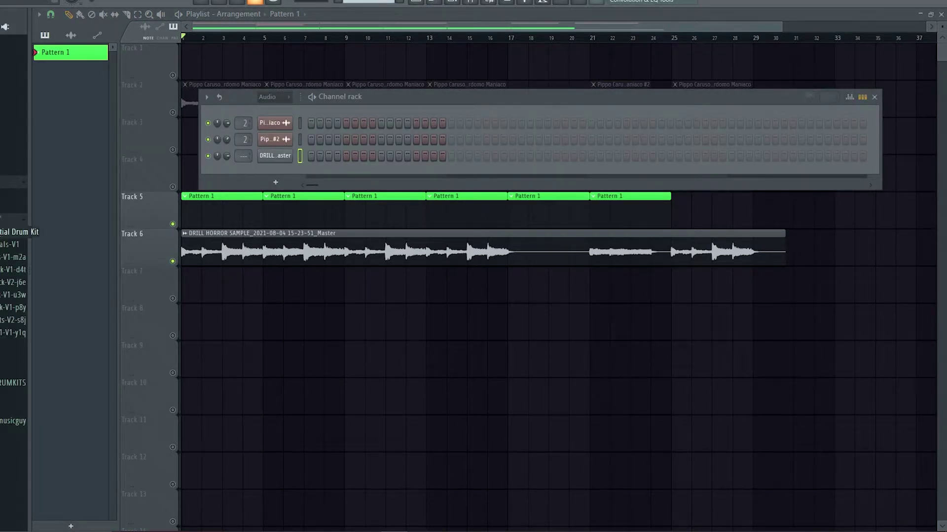
click(1, 232)
click(2, 270)
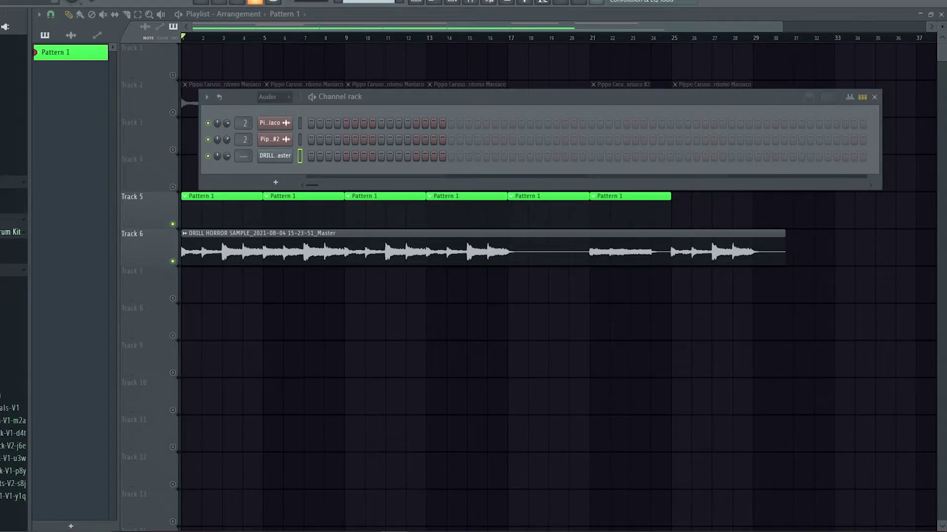
click(1, 320)
Audition several hi-hat samples and load Cymatics - Burberry Hihat into a new channel.
click(2, 425)
click(2, 435)
click(1, 333)
click(1, 344)
click(1, 355)
click(2, 367)
right_click(2, 328)
click(5, 343)
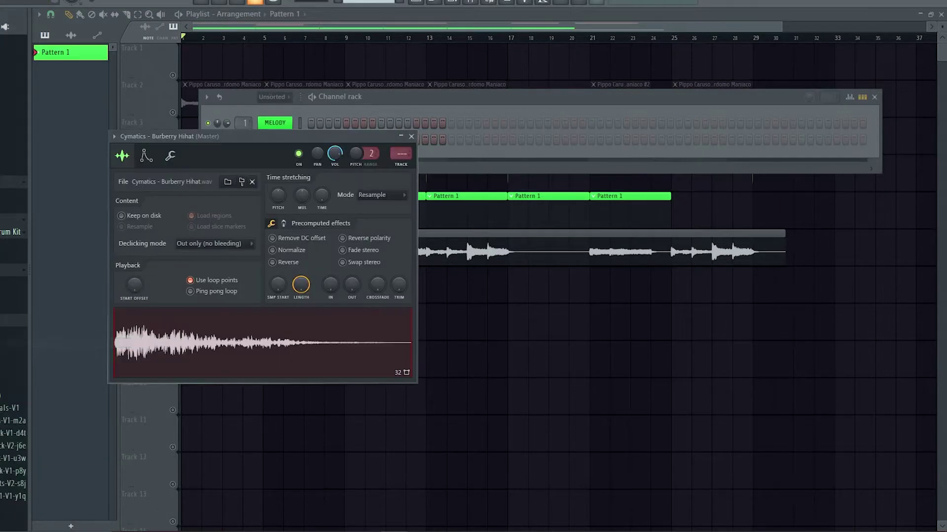
Audition the drum kit's snares and load Cymatics - Infamous Snare - E into a new channel.
scroll(1, 389, down, 5)
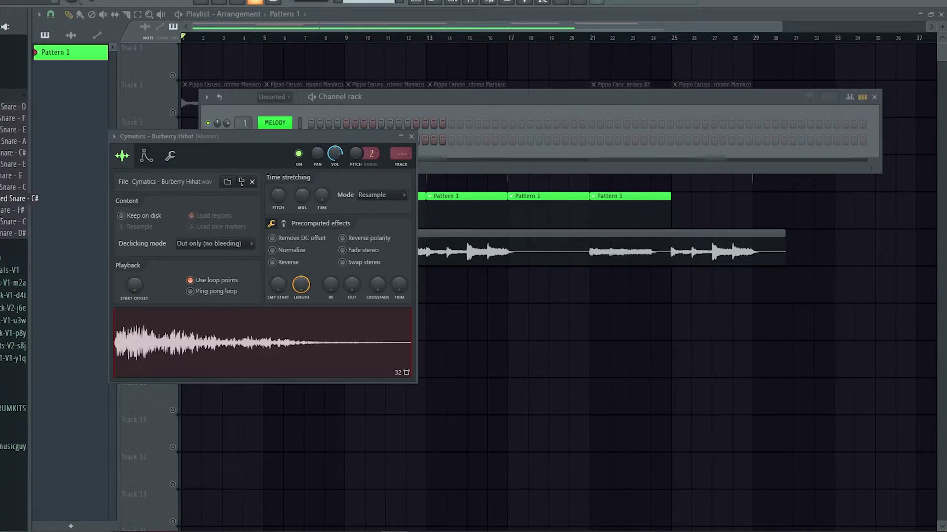
click(2, 164)
right_click(2, 163)
click(6, 176)
Browse the drum kit's kick samples and load Cymatics - Marrow Kick - A# into a new channel.
scroll(5, 175, up, 3)
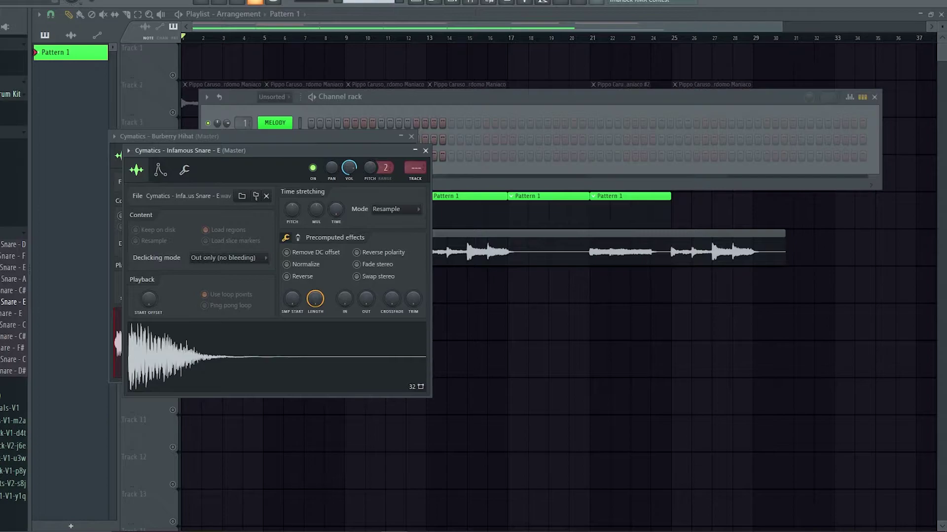
click(6, 233)
click(6, 196)
click(6, 241)
right_click(2, 263)
click(6, 275)
Program hi-hat hits on steps 1, 4, 7, 9 and 12 and a snare hit on step 9 in the channel rack.
click(363, 96)
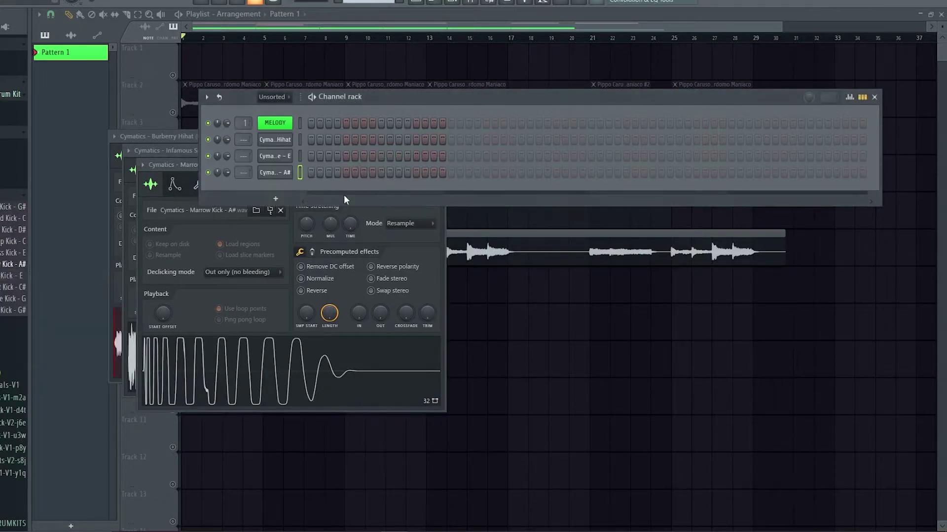
click(311, 139)
click(345, 140)
click(381, 139)
click(381, 156)
click(407, 139)
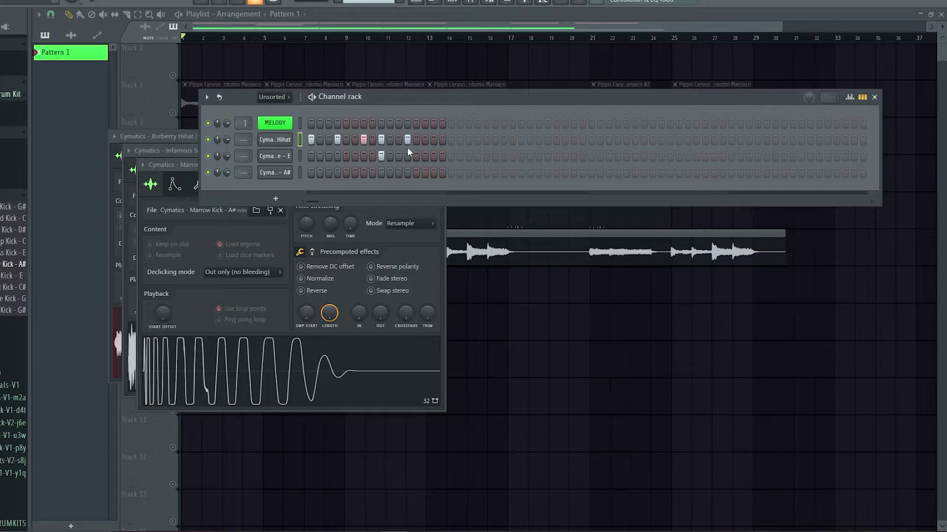
In the hi-hat's piano roll, repeatedly duplicate the three-note half-bar pattern on C5 up to bar 5.
right_click(282, 143)
click(311, 140)
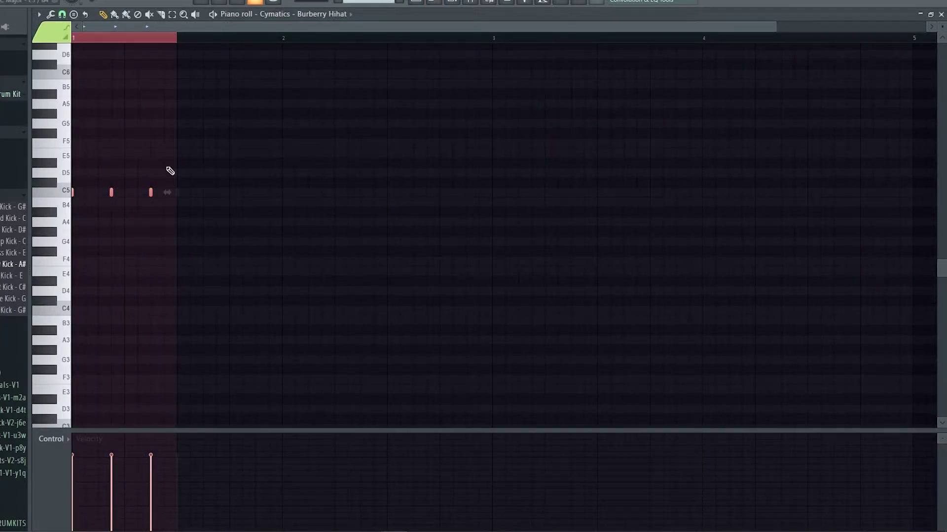
key(ctrl+b)
key(ctrl+b)
key(ctrl+b)
key(ctrl+b)
key(ctrl+b)
key(ctrl+b)
key(ctrl+b)
key(ctrl+b)
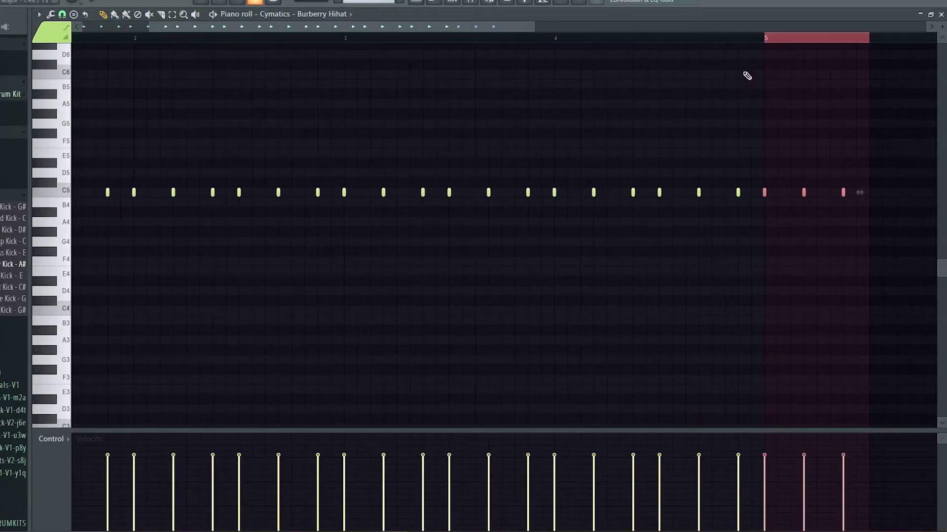
Remove the three surplus hi-hat notes from bar 5 onward so the pattern spans four bars.
scroll(735, 81, down, 2)
click(662, 42)
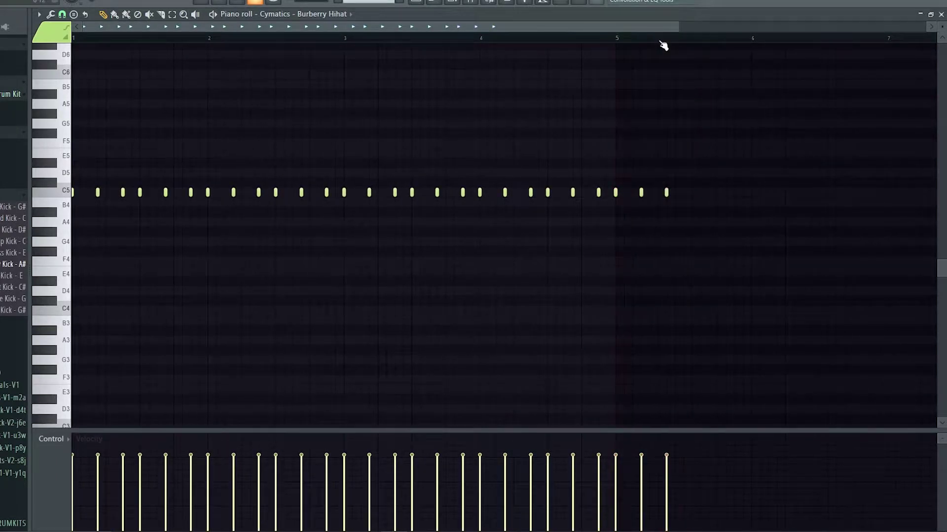
scroll(693, 103, down, 2)
drag(673, 235, 562, 163)
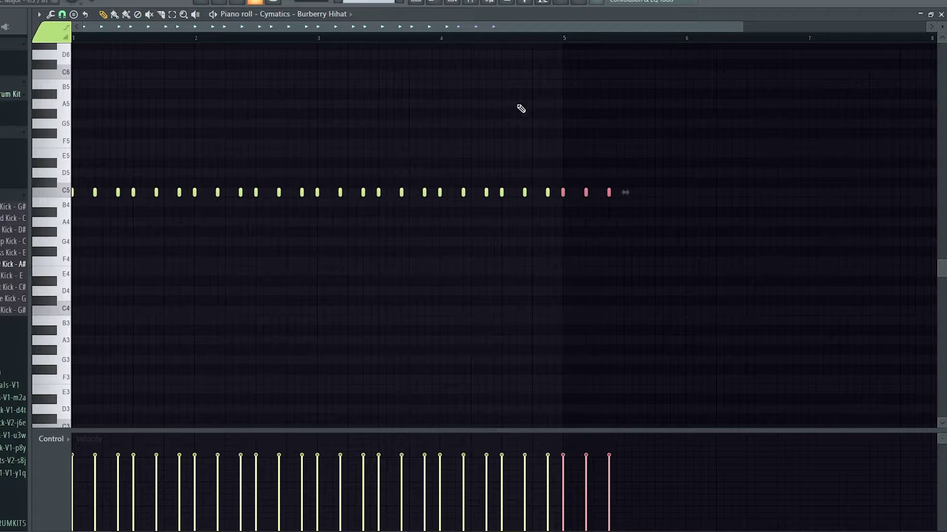
In the snare's piano roll, add a C5 note on beat 4 of bar 2 and duplicate both snare notes into bars 3 and 4.
click(341, 14)
click(315, 98)
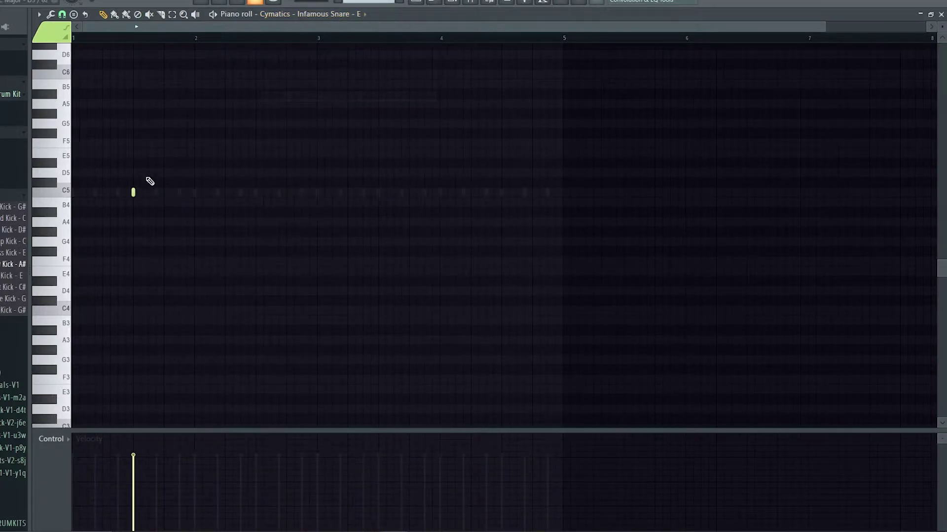
click(288, 194)
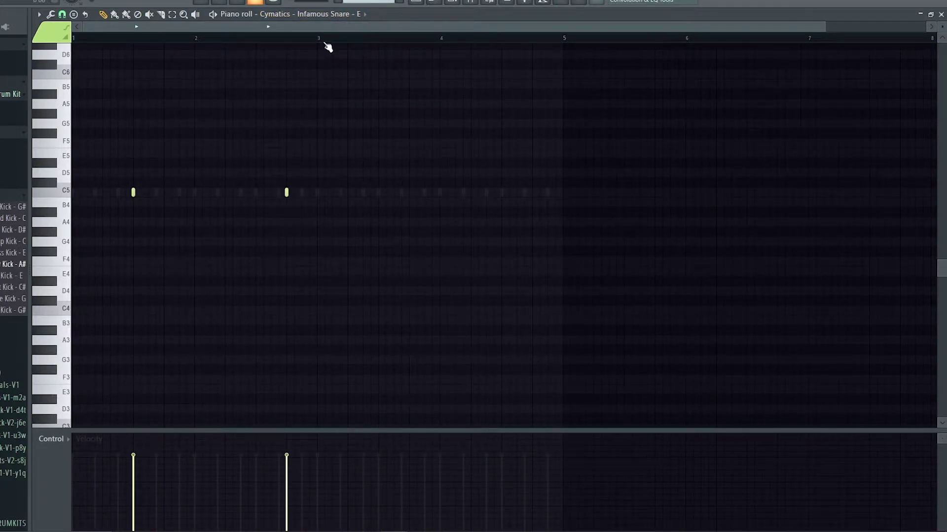
key(ctrl+a)
key(ctrl+b)
click(400, 42)
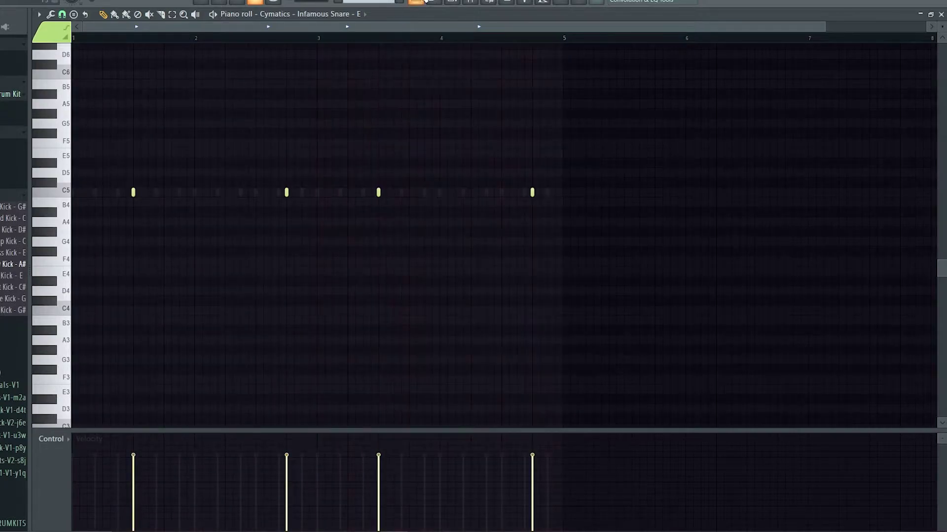
Return to the playlist and close the Burberry Hihat channel settings.
click(417, 2)
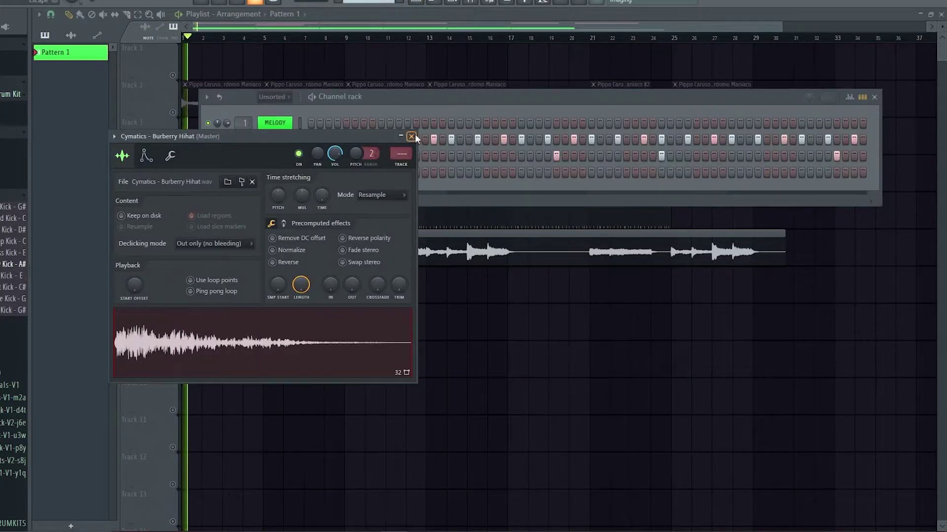
click(413, 136)
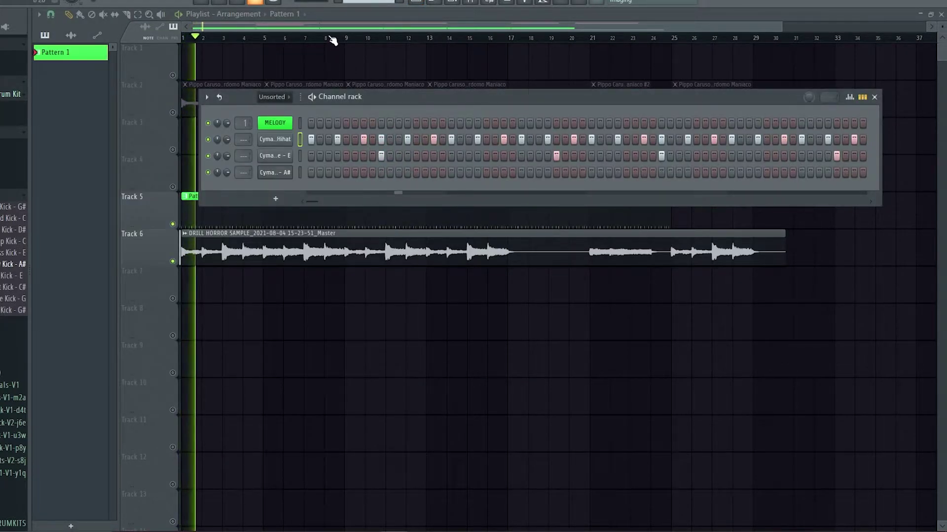
Return to the playlist and inspect the channel settings of the rendered drill horror sample clip on Track 6.
click(328, 30)
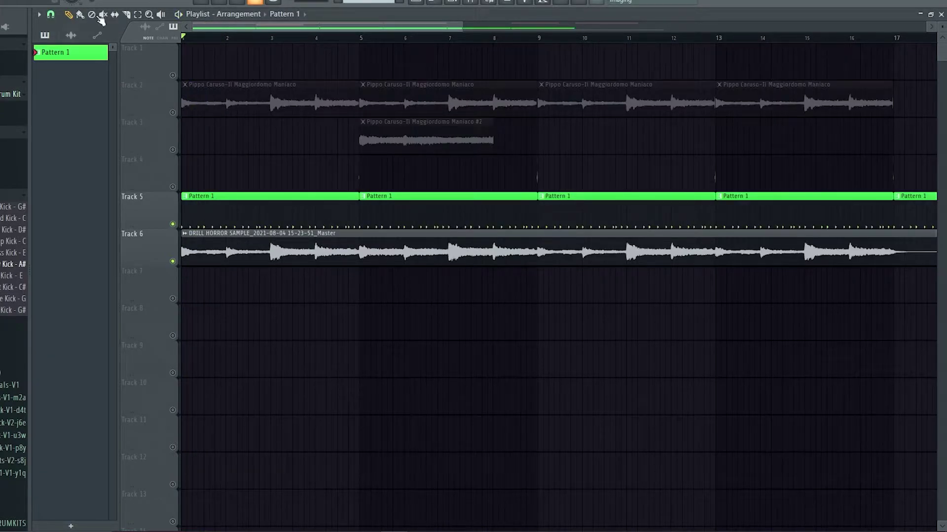
click(184, 234)
click(220, 274)
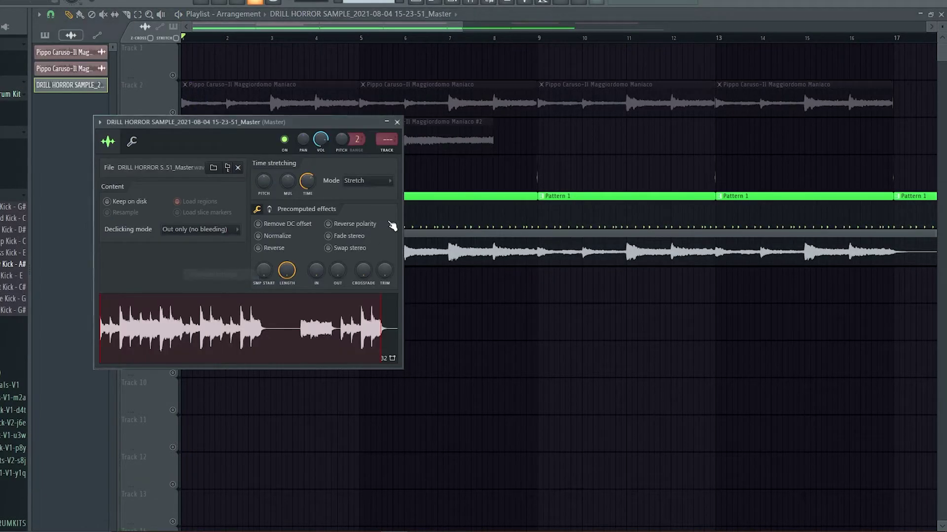
click(397, 122)
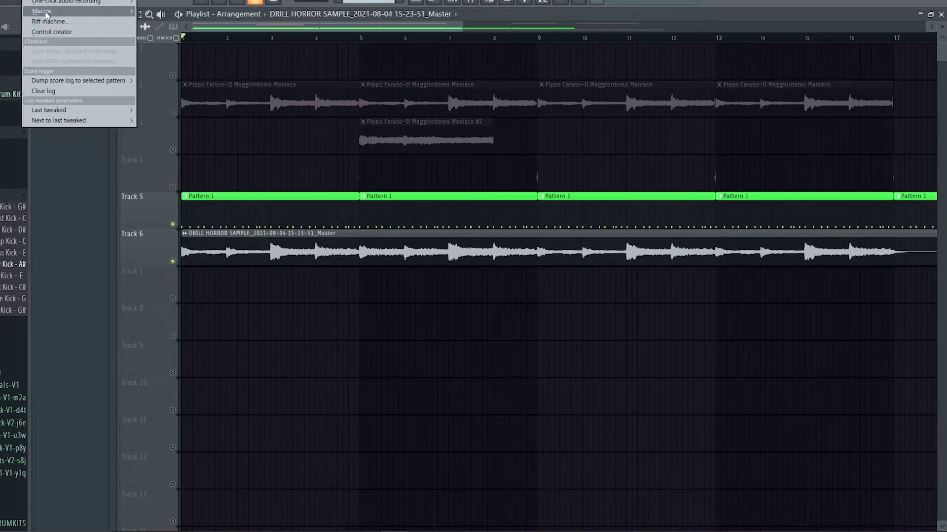
Run the macro that switches all audio clips to realtime stretching.
mouse_move(75, 12)
mouse_move(200, 103)
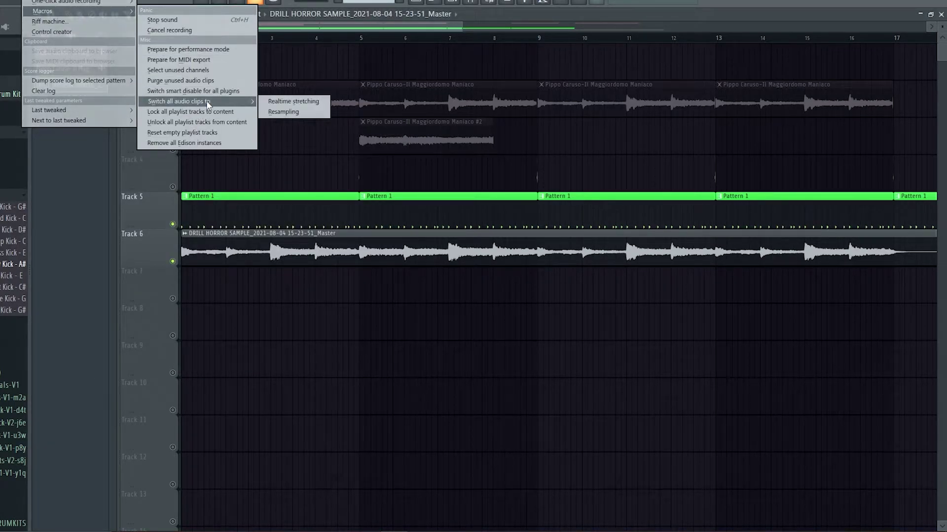
click(286, 101)
click(526, 293)
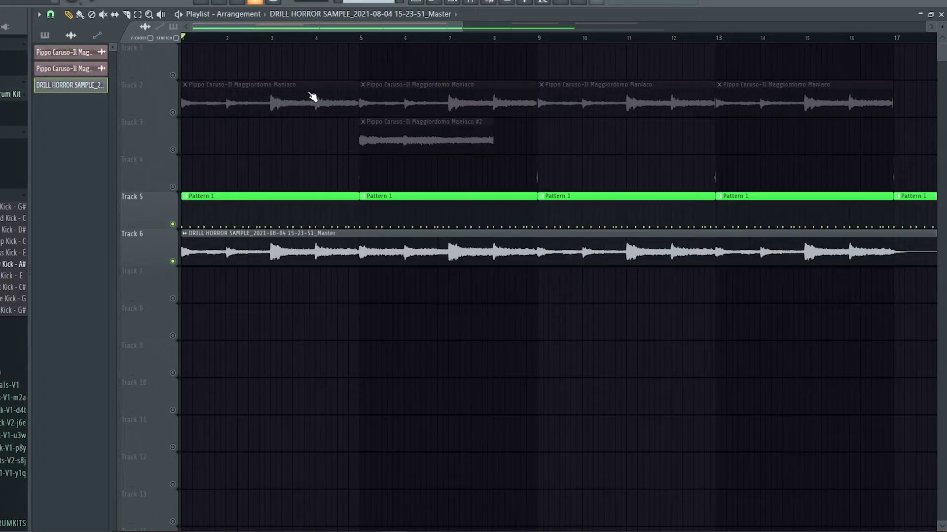
Play the arrangement from the start to hear the rendered sample with the drum pattern.
scroll(427, 138, down, 3)
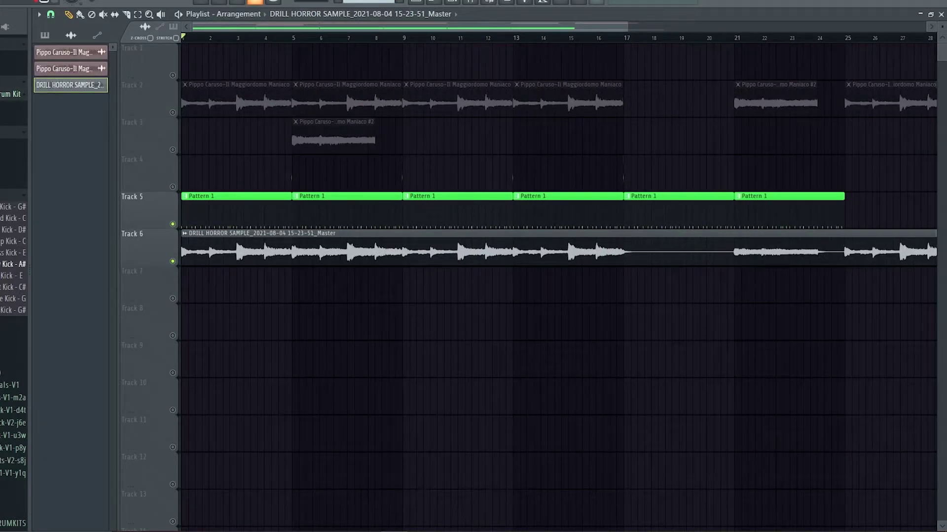
key(space)
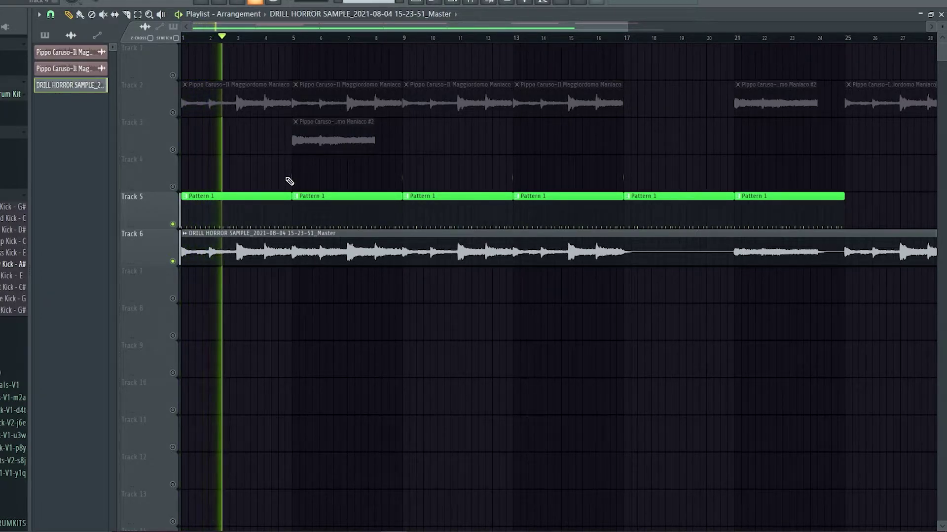
click(355, 393)
right_click(355, 410)
click(367, 365)
right_click(382, 372)
click(391, 374)
right_click(413, 374)
click(409, 374)
right_click(444, 373)
click(394, 364)
right_click(451, 352)
click(411, 360)
right_click(471, 352)
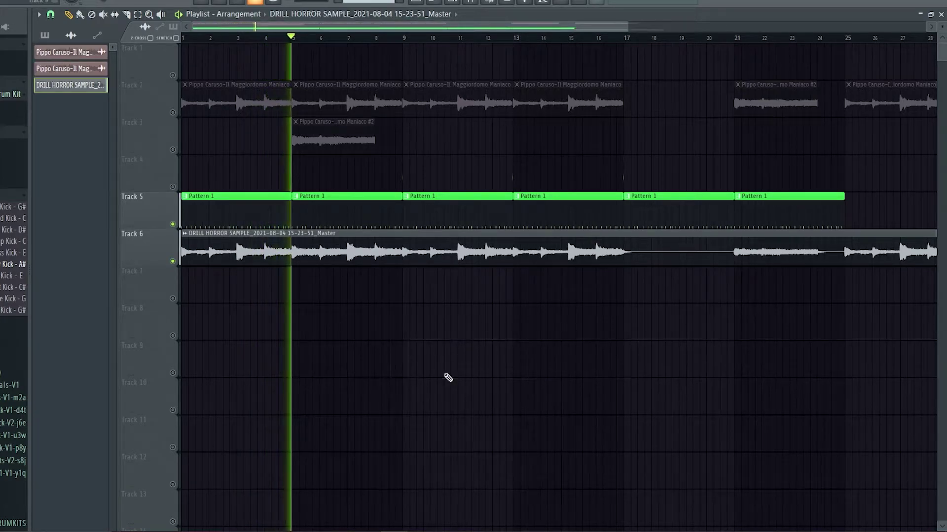
click(448, 370)
right_click(504, 354)
click(534, 371)
right_click(551, 374)
click(514, 365)
right_click(574, 348)
scroll(390, 303, up, 4)
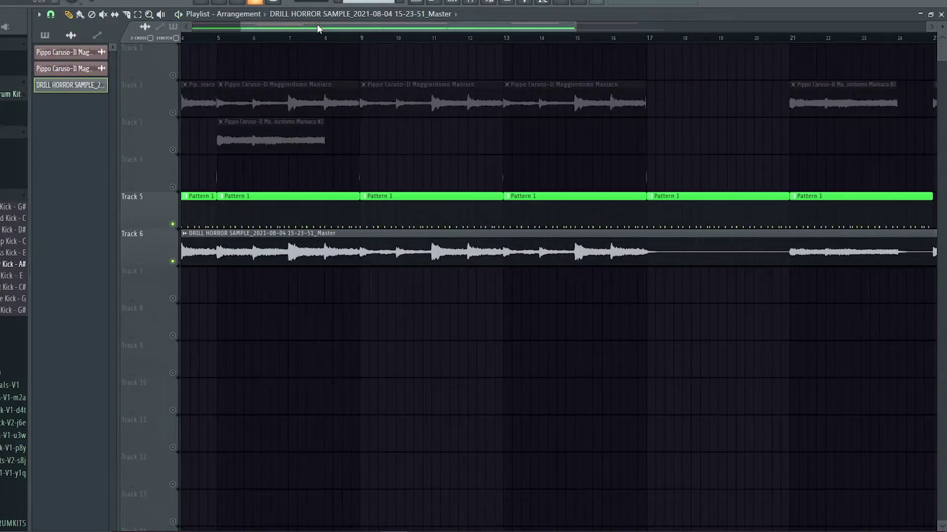
drag(318, 28, 226, 46)
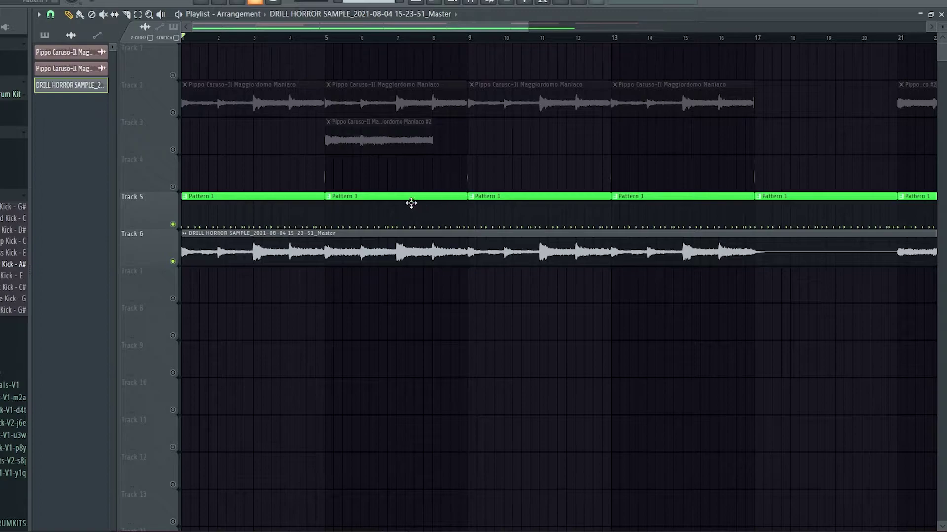
scroll(420, 203, down, 3)
double_click(141, 213)
click(575, 152)
right_click(604, 146)
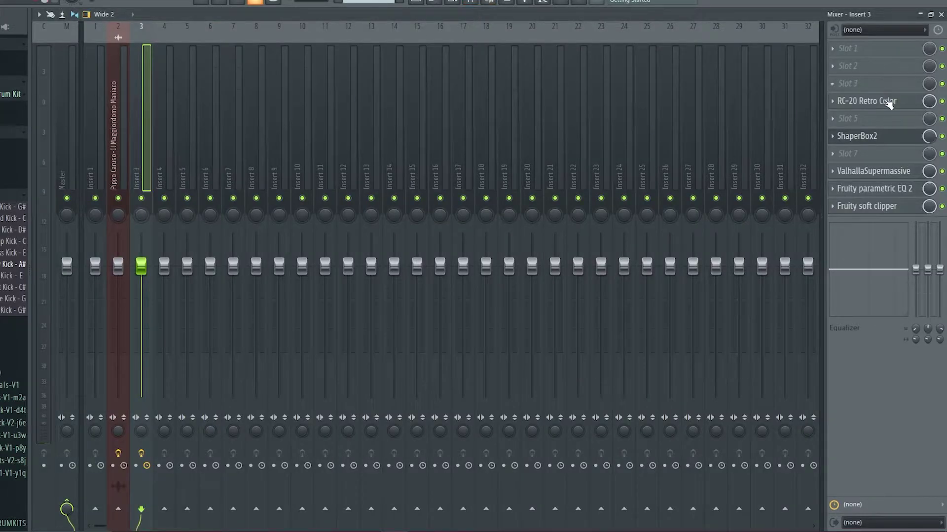
Review the RC-20 Retro Color, ShaperBox2, ValhallaSupermassive, Fruity parametric EQ 2 and Fruity soft clipper effects on mixer Insert 3, and return to the playlist.
click(888, 101)
click(886, 100)
click(861, 140)
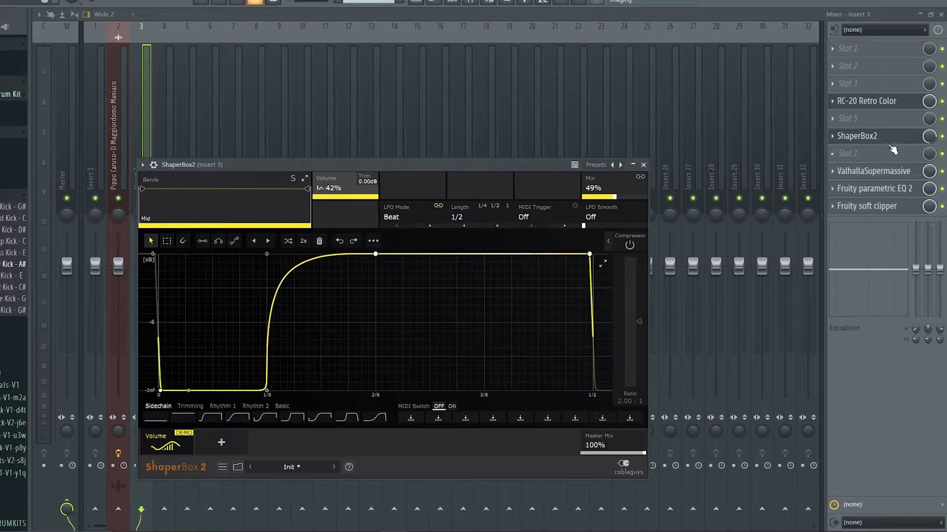
click(873, 171)
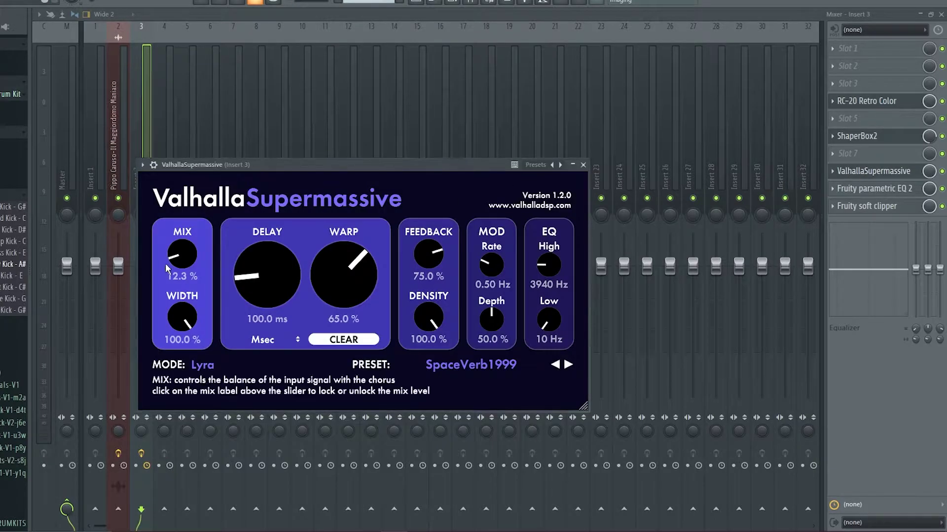
click(865, 188)
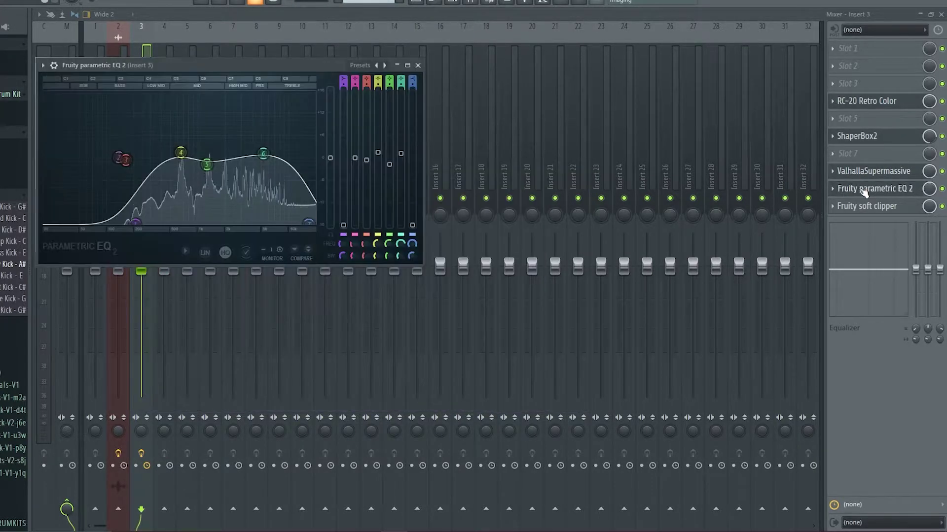
click(881, 208)
click(415, 5)
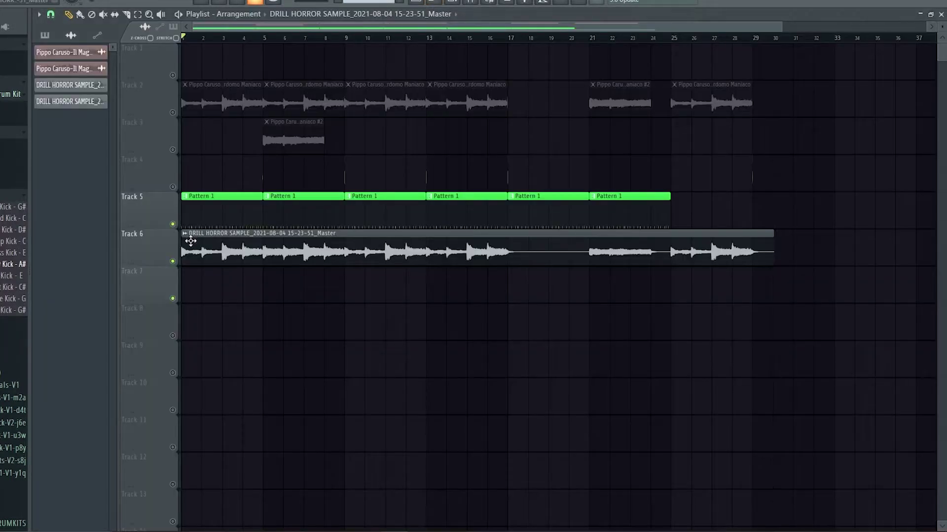
Check the rendered sample's channel settings on Track 6, and play the arrangement from the start to hear the processed sound.
click(185, 234)
click(200, 274)
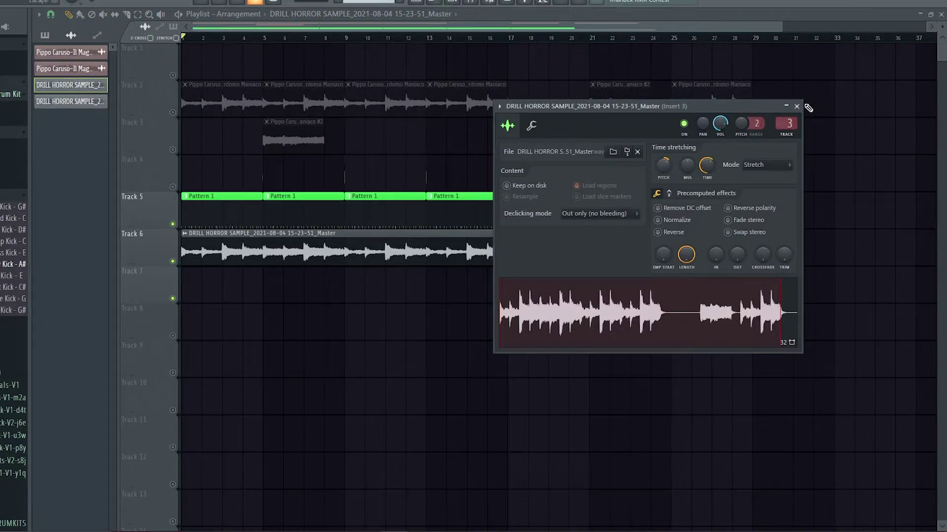
click(796, 106)
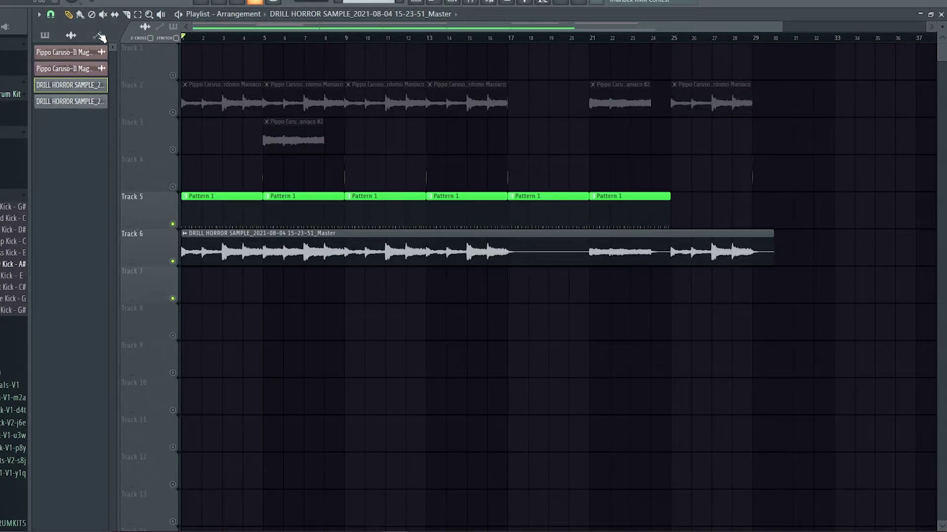
key(space)
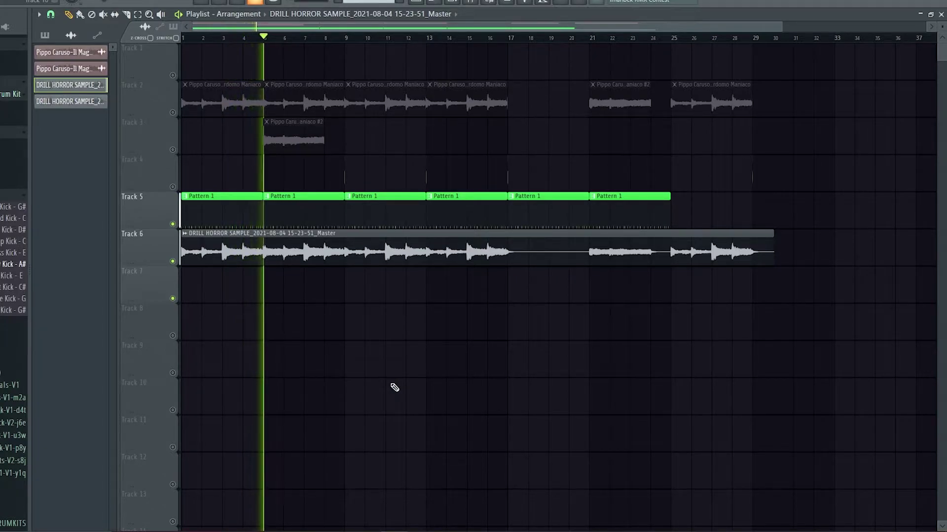
key(space)
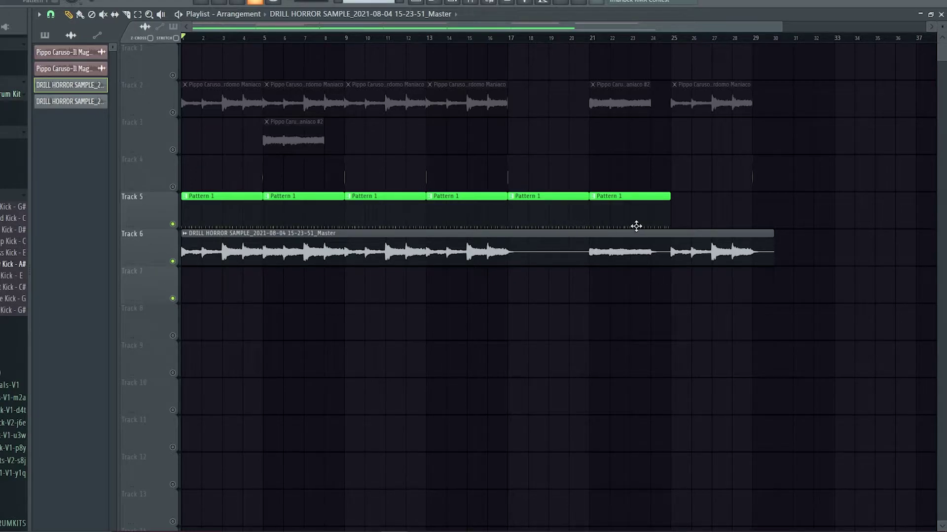
Duplicate the last Pattern 1 clip on Track 5 so the drums extend from bar 25 to bar 29.
click(630, 212)
key(ctrl+b)
click(703, 335)
right_click(718, 340)
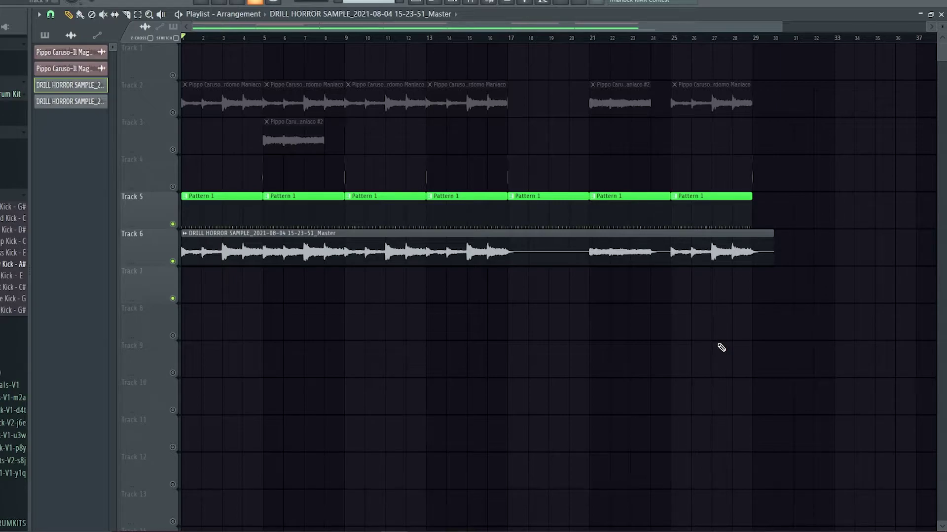
Show the channel rack and load the Cymatics Enemies Clap sample from the claps folder into a new channel.
key(F6)
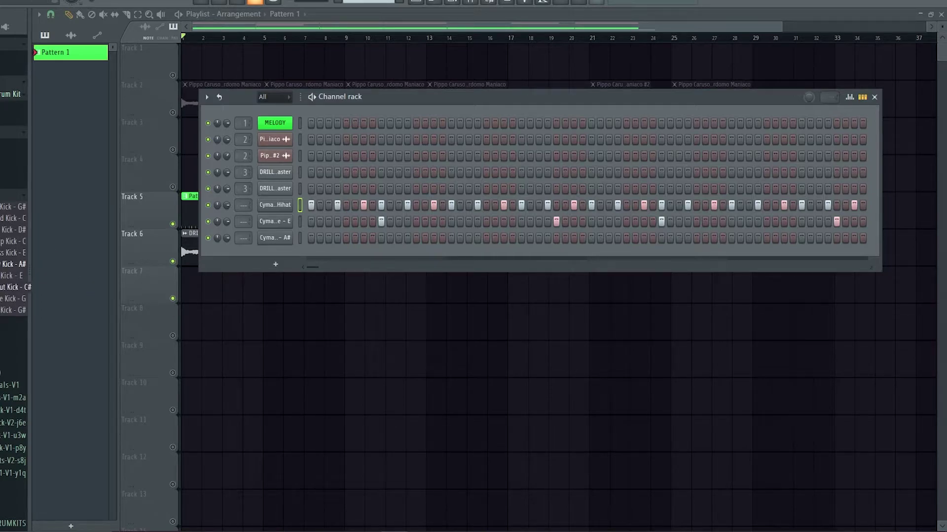
click(3, 196)
click(3, 158)
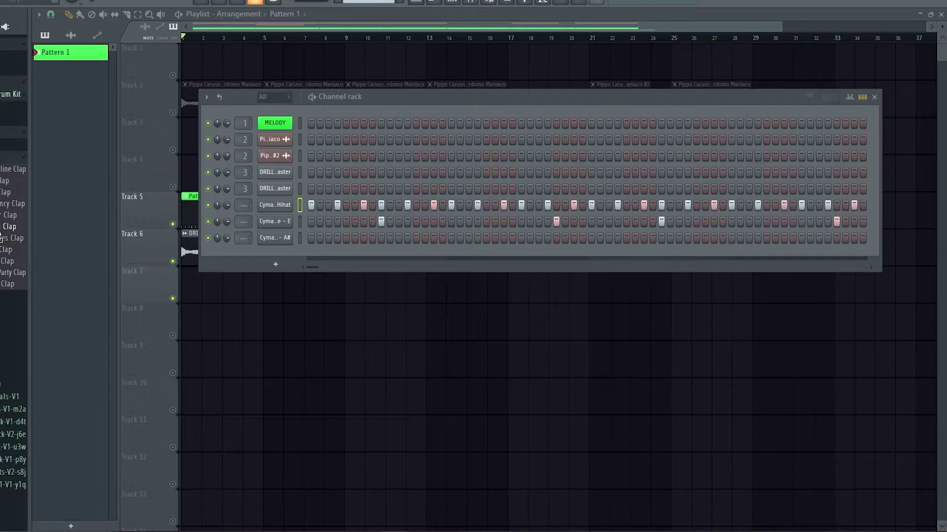
right_click(29, 237)
click(35, 248)
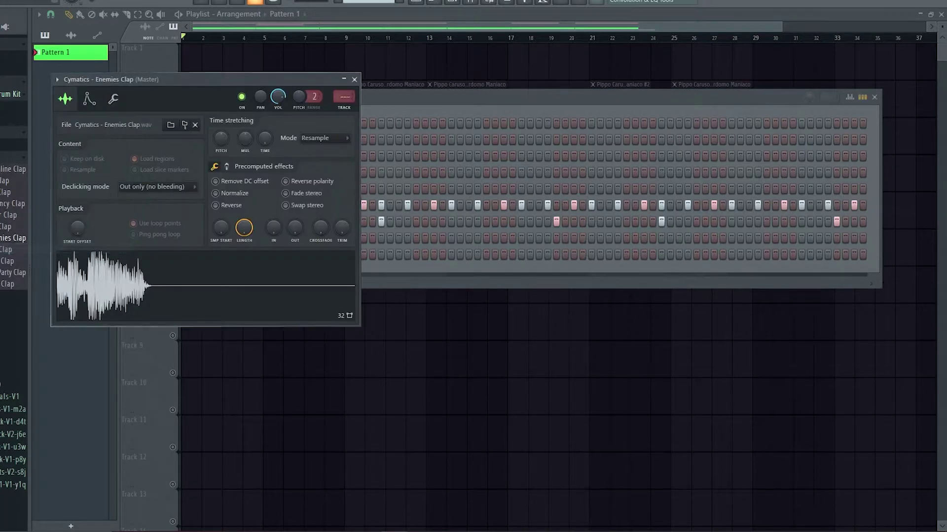
Load the Cymatics Gong Crash sample from the crash and ride folder into a new channel.
click(4, 170)
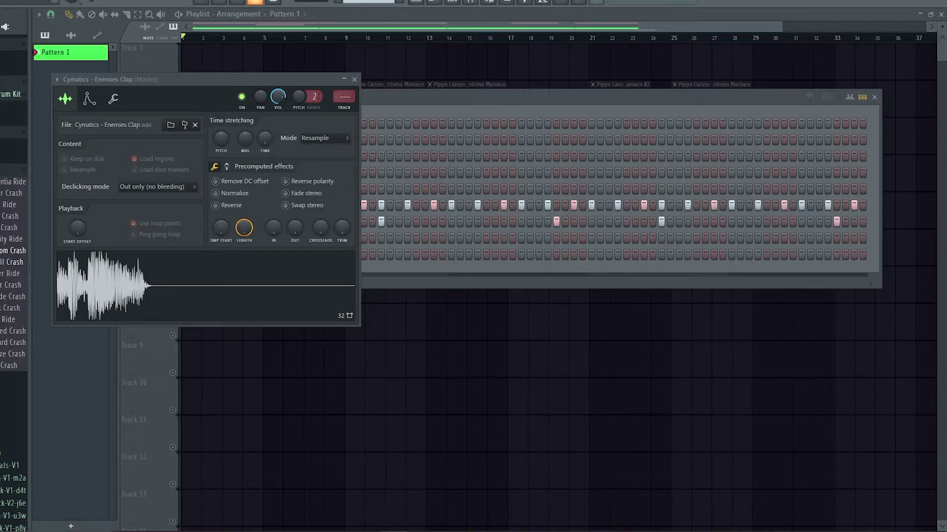
right_click(2, 238)
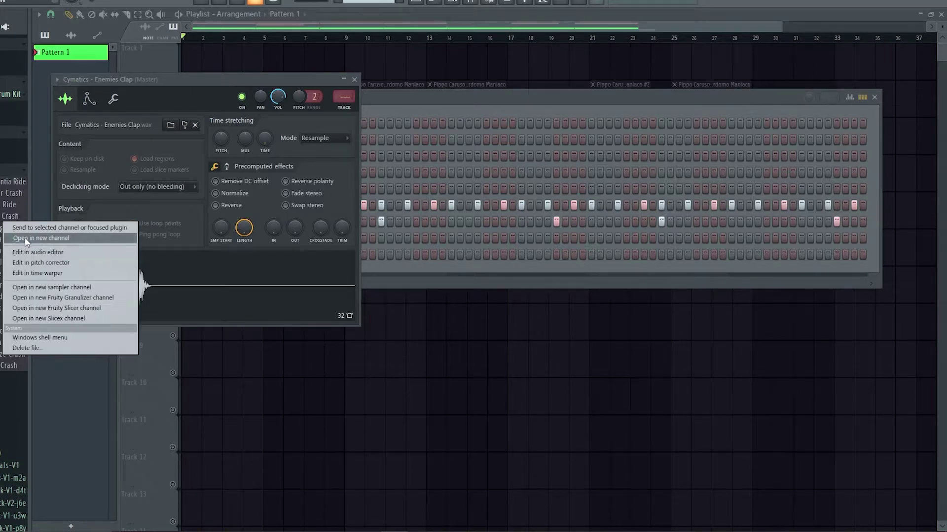
click(15, 240)
Load the Cymatics Textbook Perc sample from the percussion folder into a new channel.
click(2, 183)
scroll(2, 307, down, 6)
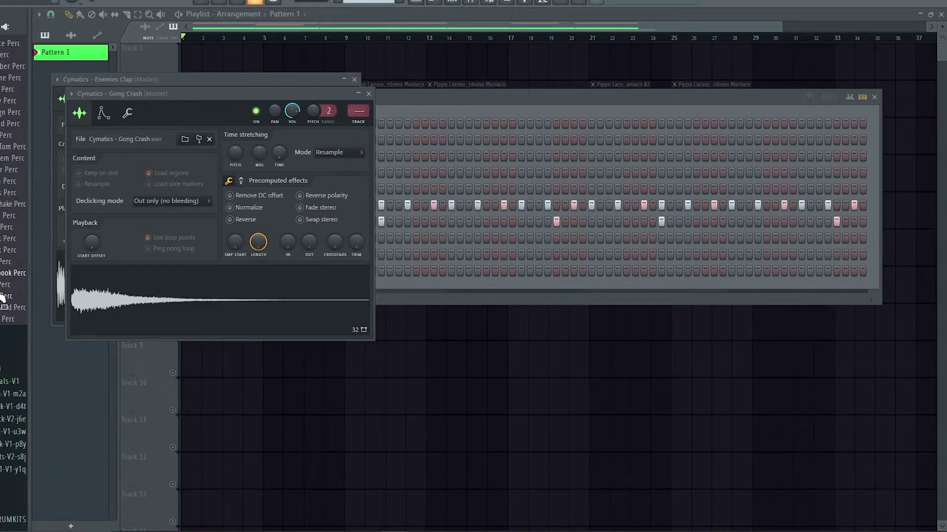
right_click(5, 272)
click(53, 285)
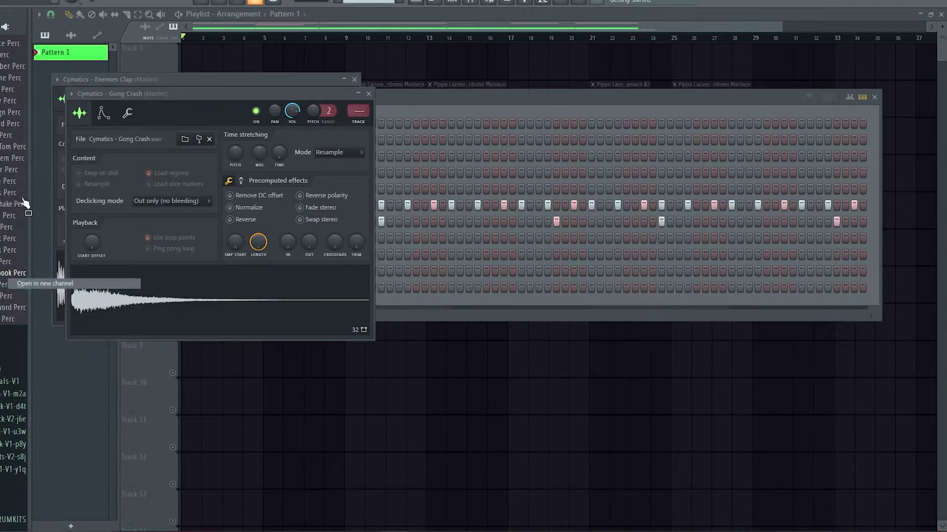
Load the Cymatics Manor Perc and Chrome Perc samples into two new channels.
right_click(5, 169)
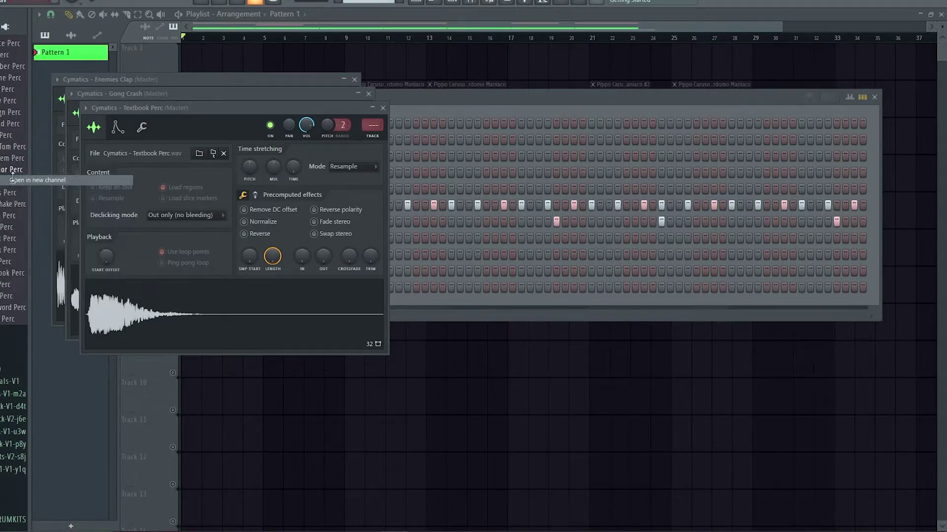
click(53, 182)
scroll(2, 219, up, 4)
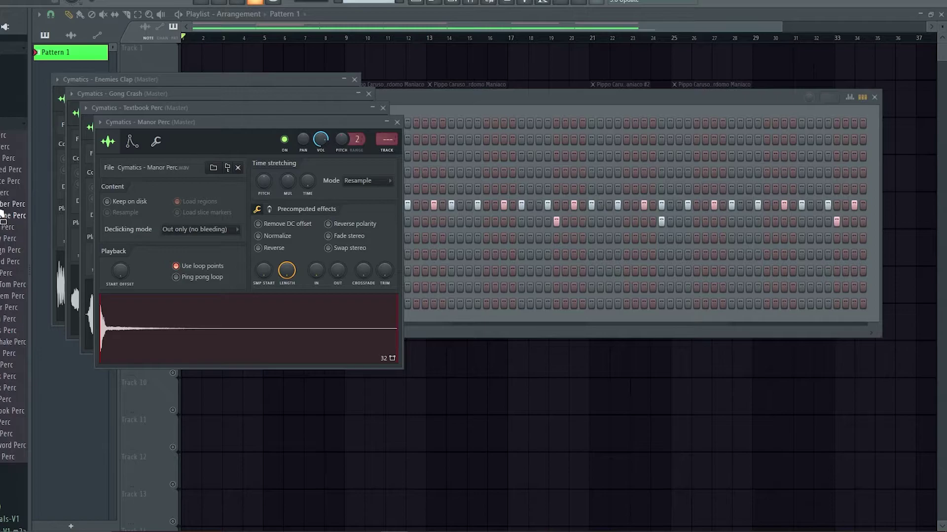
right_click(3, 217)
click(37, 226)
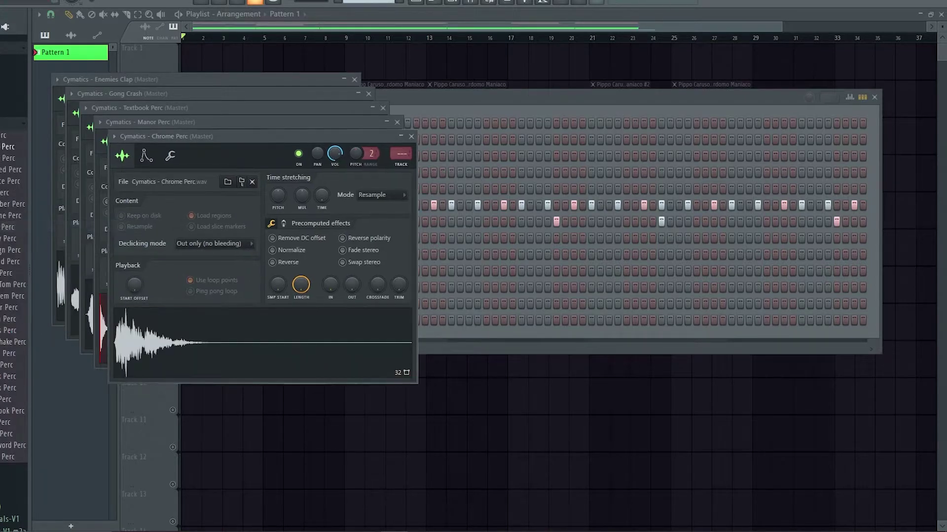
Load the 808(C)_EBONY sample from the other drum kit into a new channel.
scroll(5, 211, down, 10)
scroll(10, 222, down, 10)
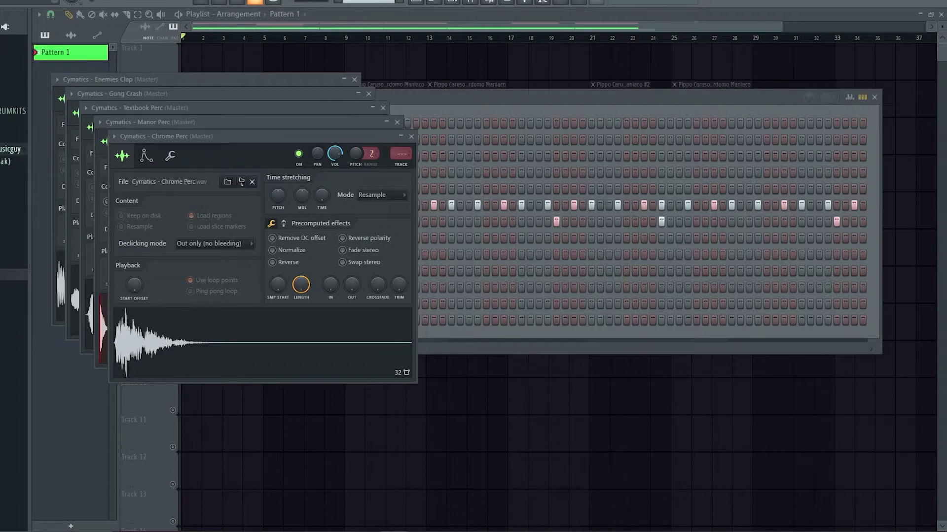
scroll(13, 222, down, 15)
right_click(4, 162)
click(14, 173)
Load the PRC_SQUELCH LONG sample from the other drum kit into a new channel.
scroll(13, 222, down, 7)
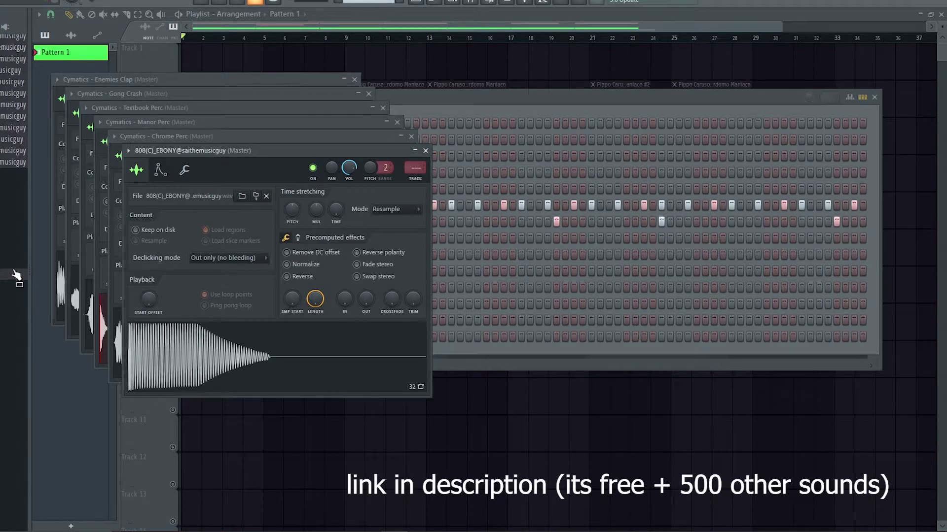
scroll(15, 276, up, 5)
scroll(14, 295, down, 5)
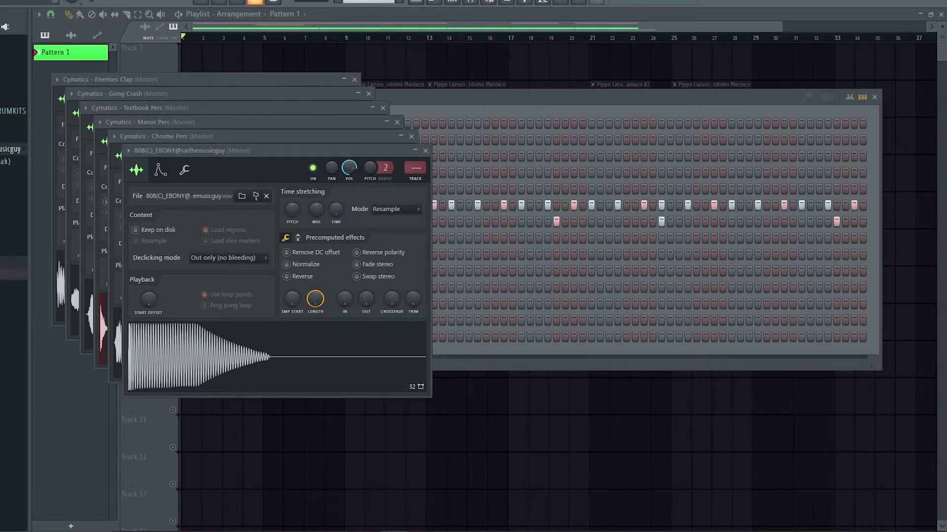
scroll(15, 305, down, 5)
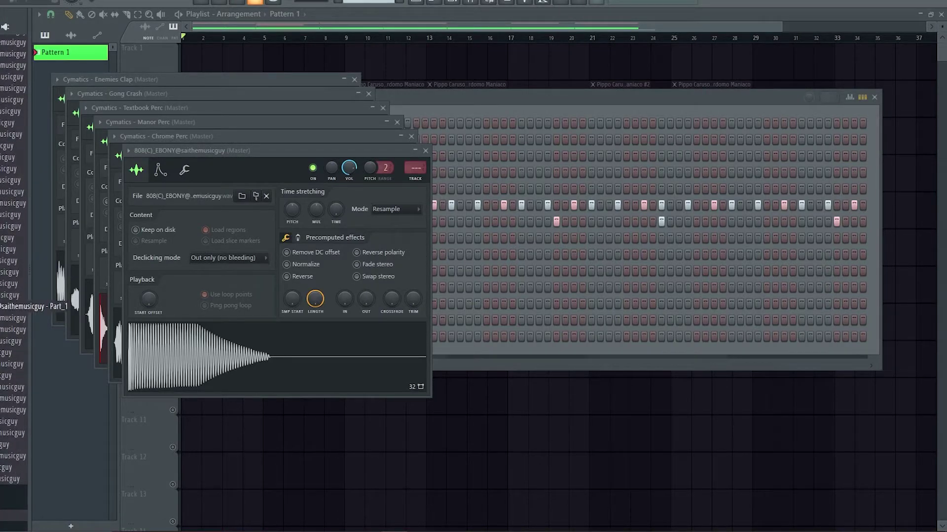
right_click(10, 307)
click(19, 318)
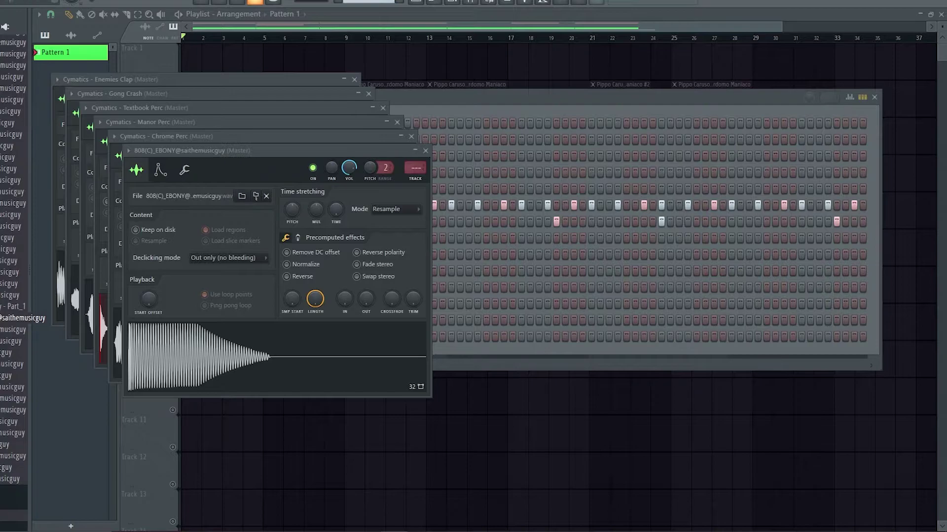
click(13, 330)
right_click(36, 318)
click(35, 328)
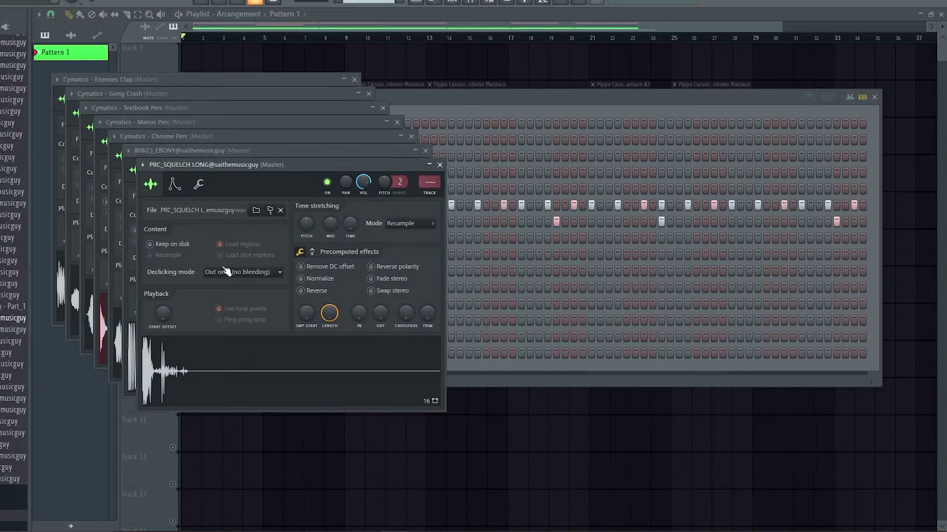
Place the Gong Crash on step 1 and Textbook Perc hits on steps 7 and 27 in the channel rack.
click(448, 99)
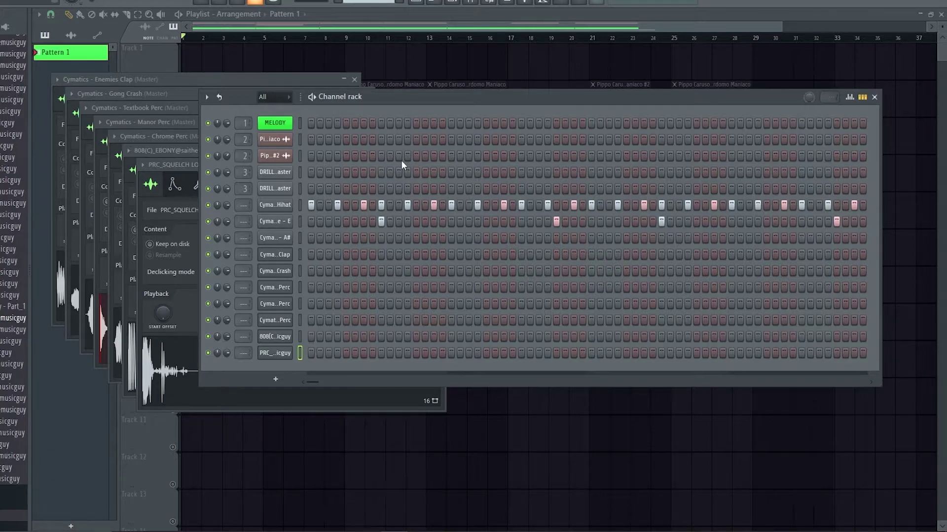
click(299, 336)
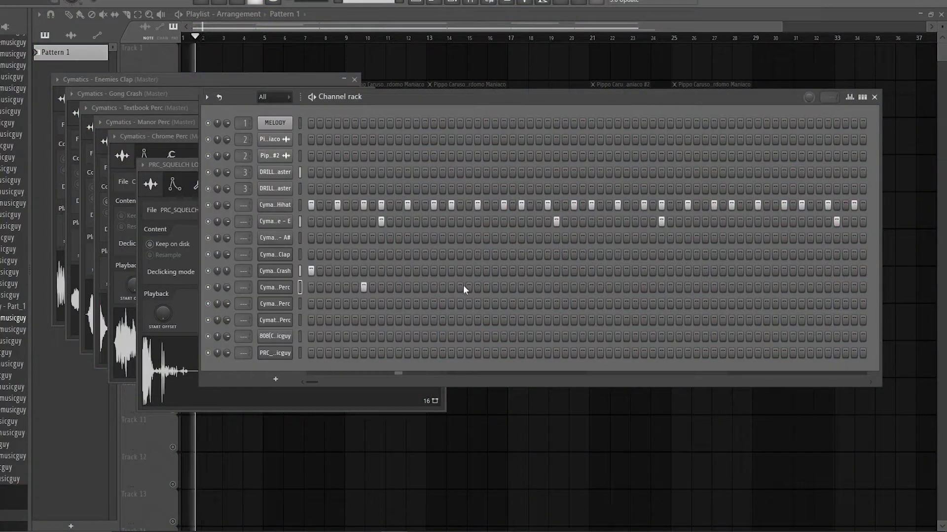
click(539, 288)
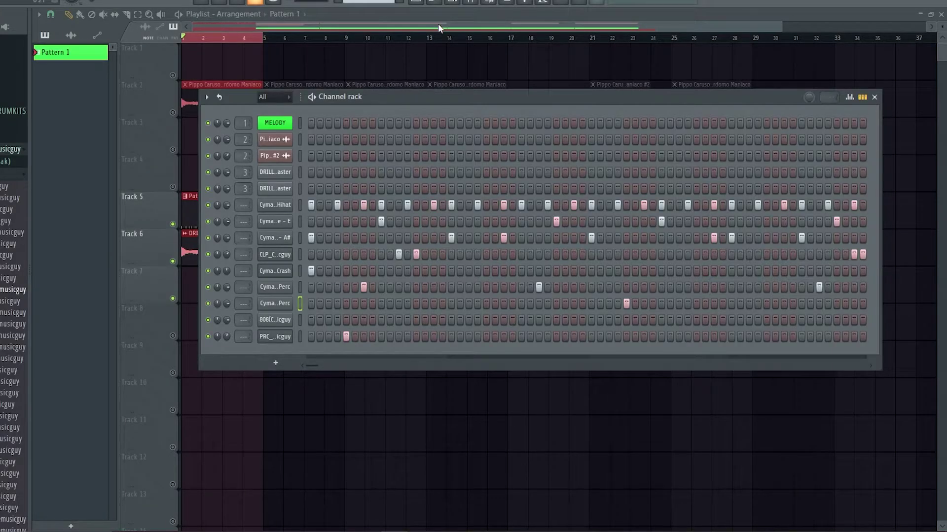
Enable the volume envelope on the 808(C)_EBONY channel and close its settings.
click(301, 205)
click(290, 321)
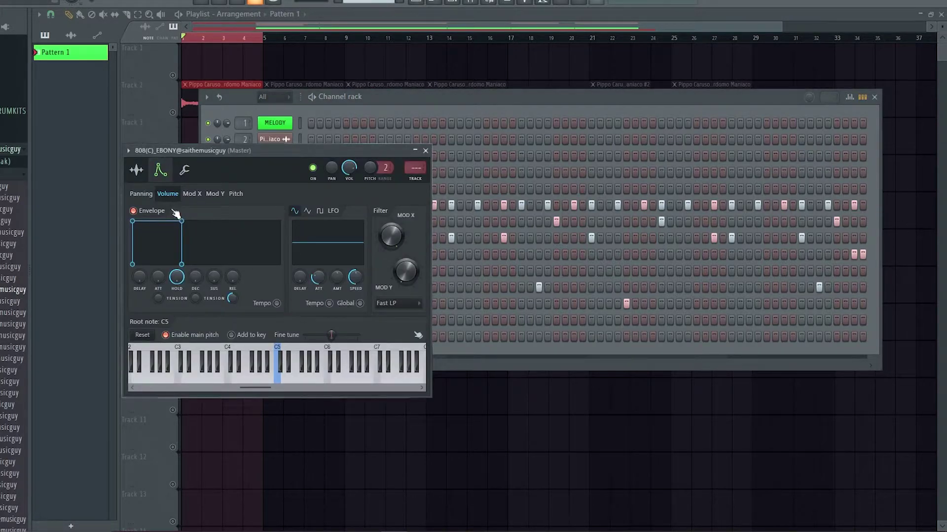
click(425, 150)
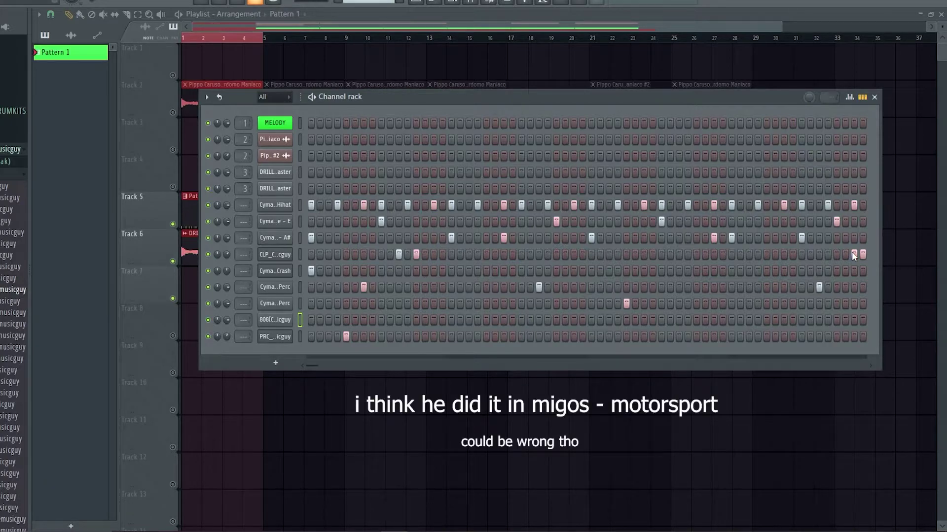
Open Pattern 1's piano roll for 808(C)_EBONY and enter one-bar notes D#5, E5, G#5 and A5 in succession.
key(F6)
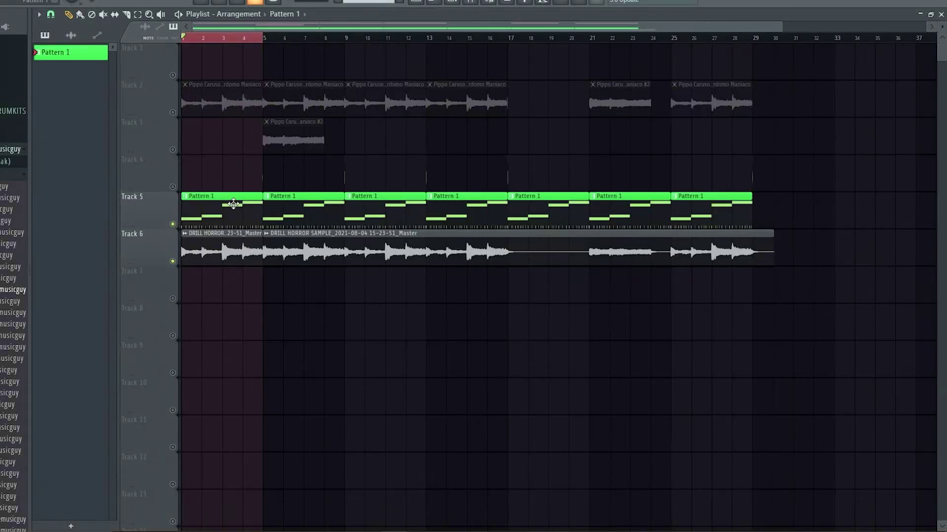
double_click(234, 204)
click(329, 14)
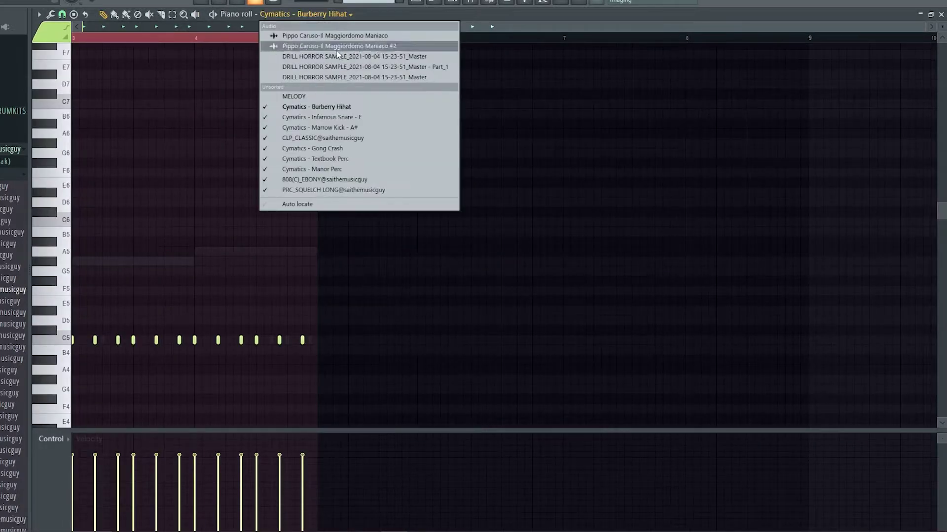
click(339, 180)
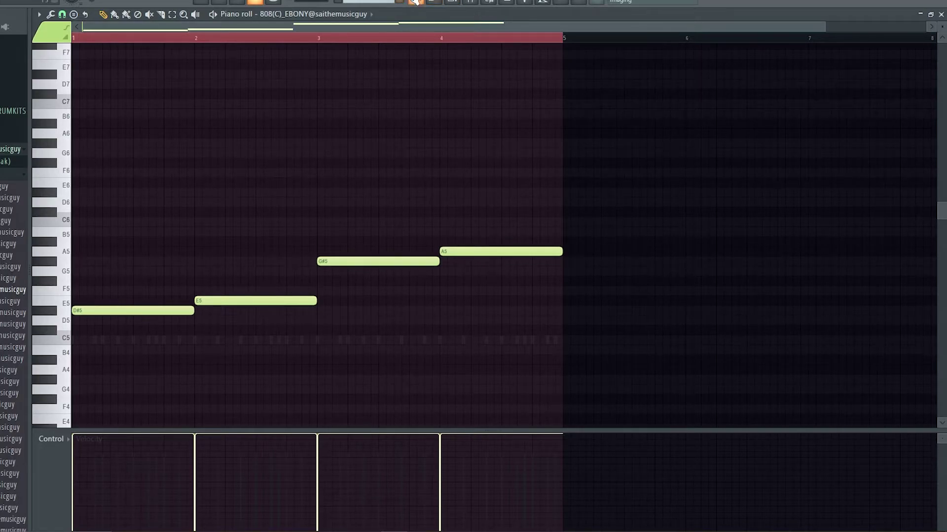
Play back the pattern to check how the 808 notes sit with the drums and the sample.
click(433, 1)
click(452, 1)
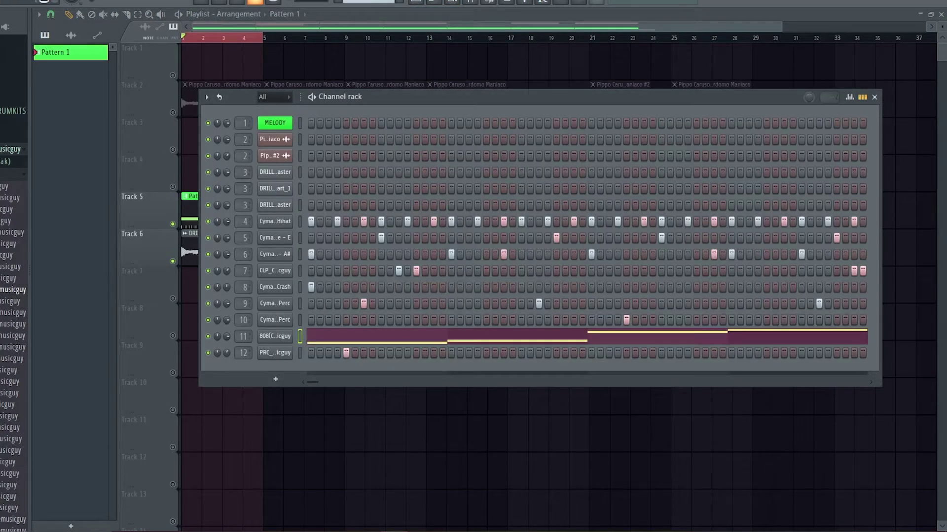
click(344, 340)
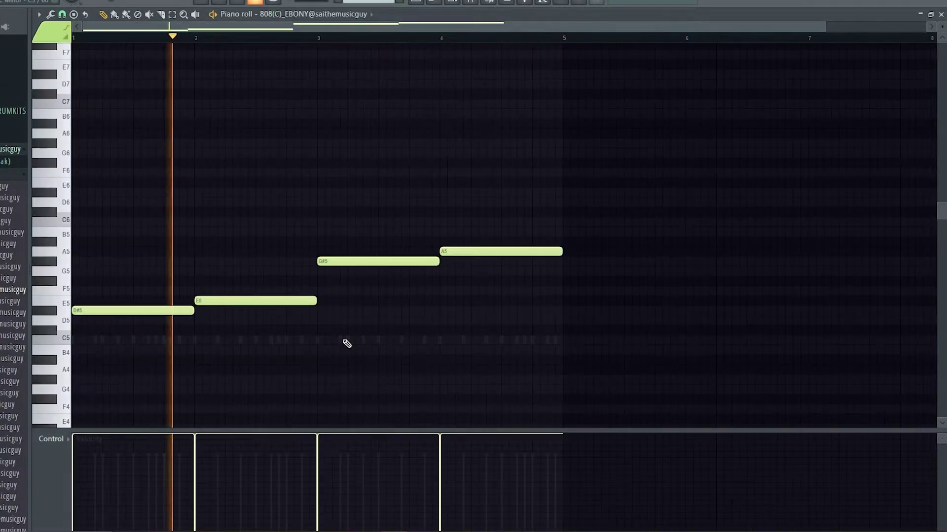
click(396, 331)
right_click(397, 332)
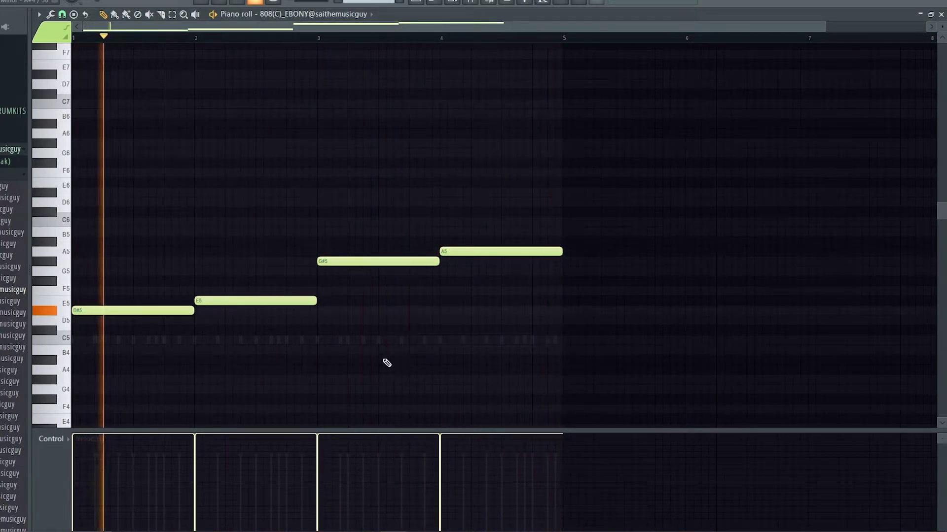
key(F5)
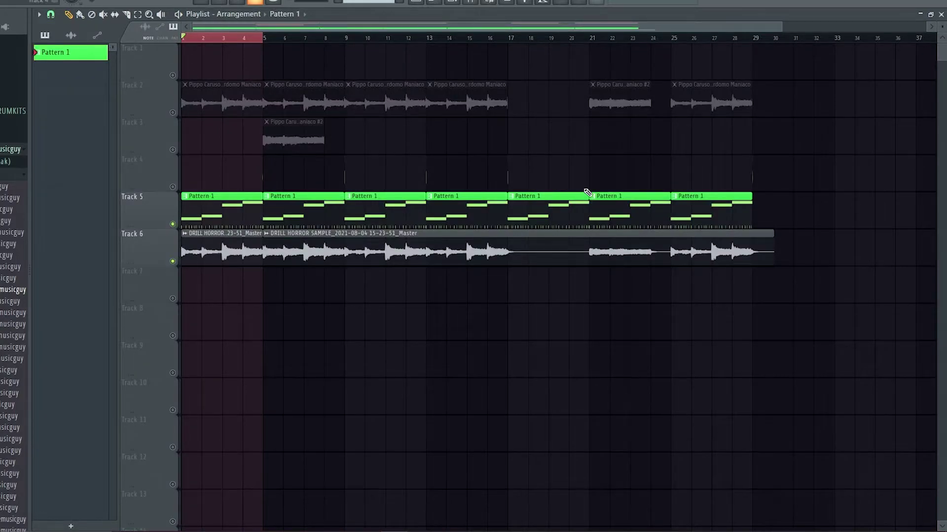
click(451, 2)
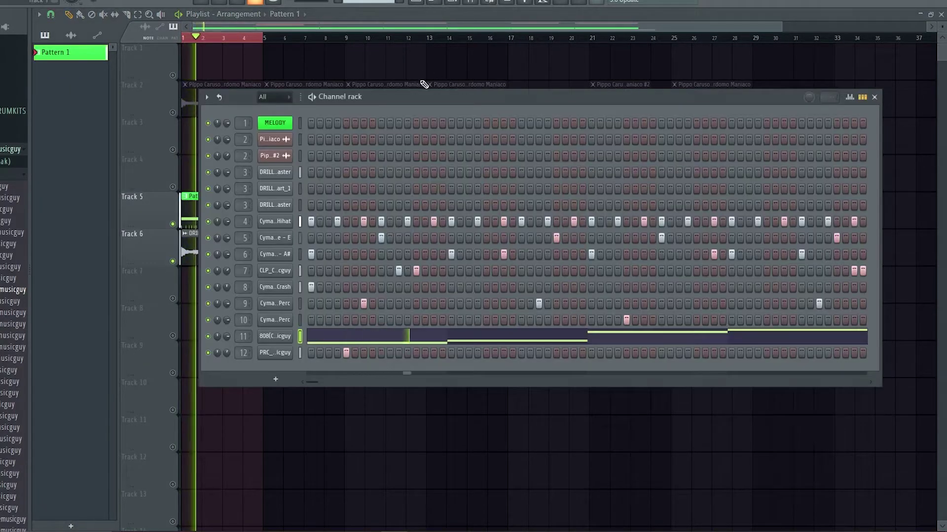
click(365, 24)
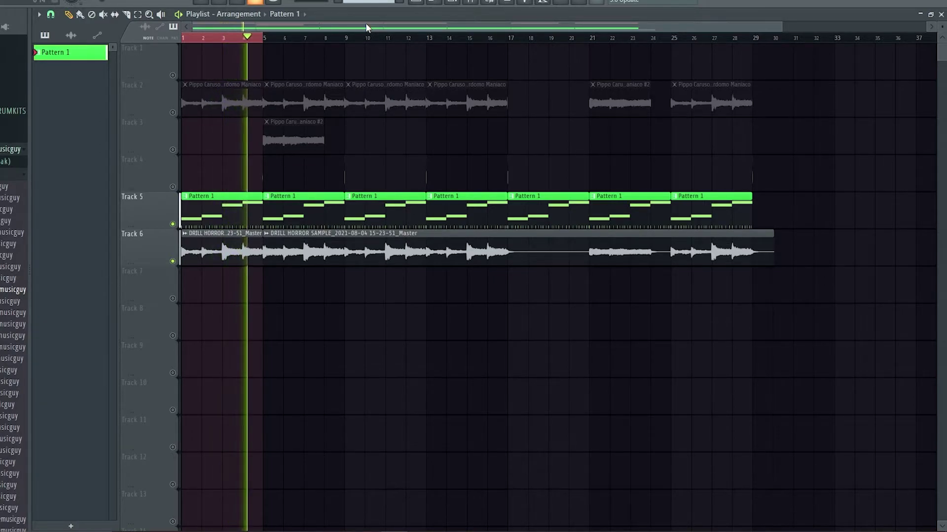
key(space)
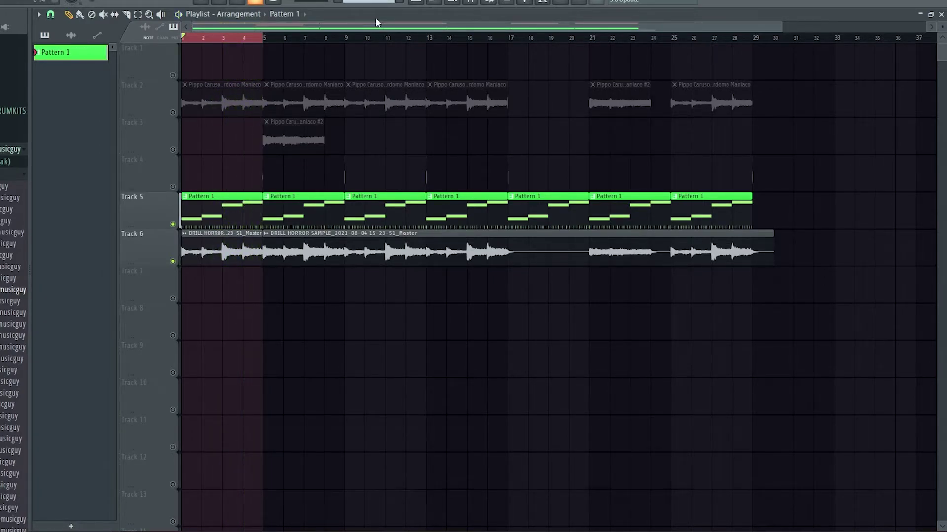
In the 808 piano roll, slice the D#5 note into three and cut two short notes from the end of the E5 note.
click(461, 3)
double_click(330, 345)
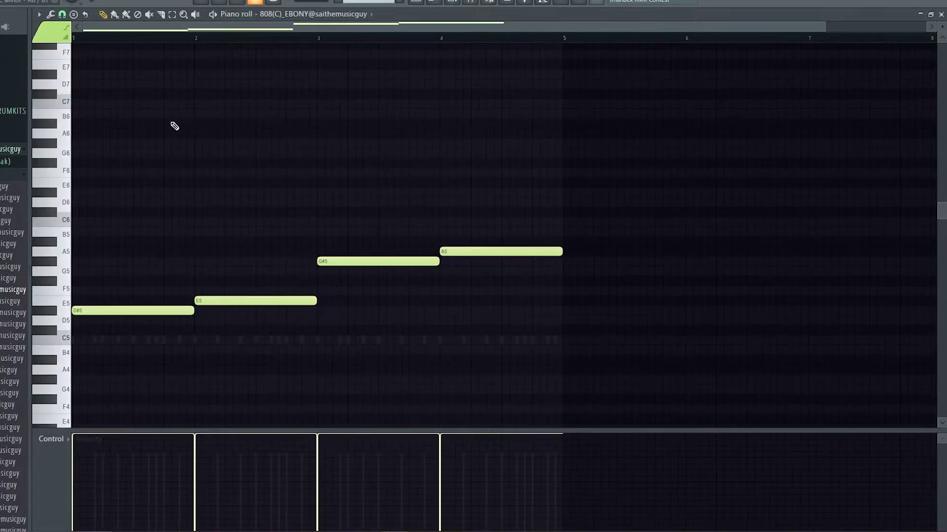
scroll(158, 74, up, 2)
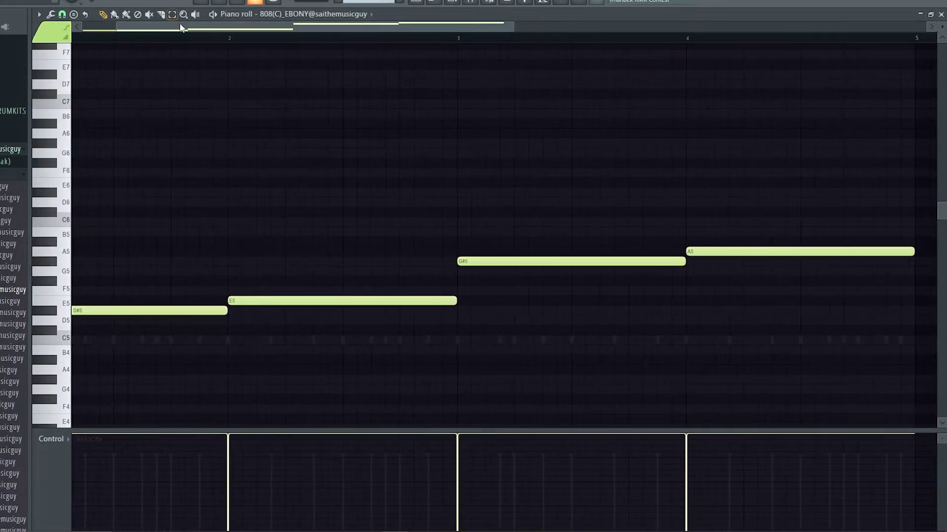
drag(179, 25, 146, 25)
click(166, 314)
click(245, 311)
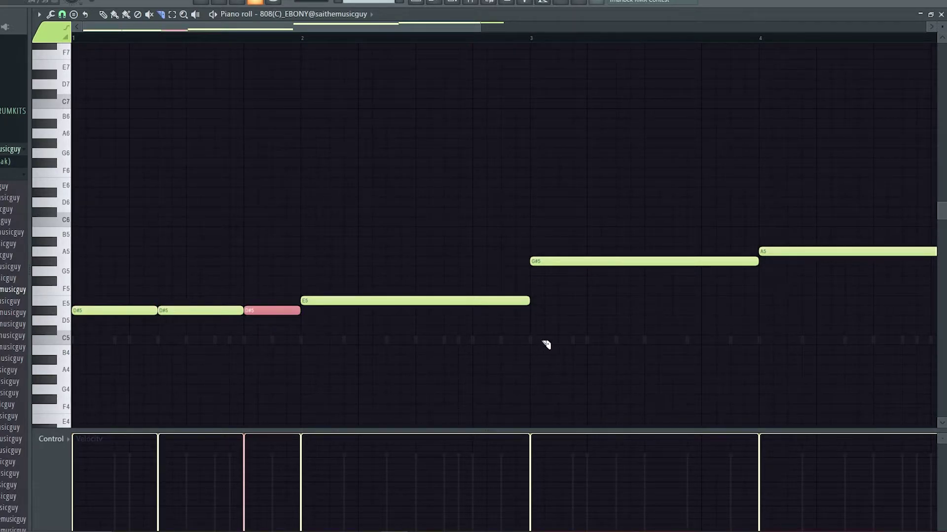
click(480, 303)
click(509, 311)
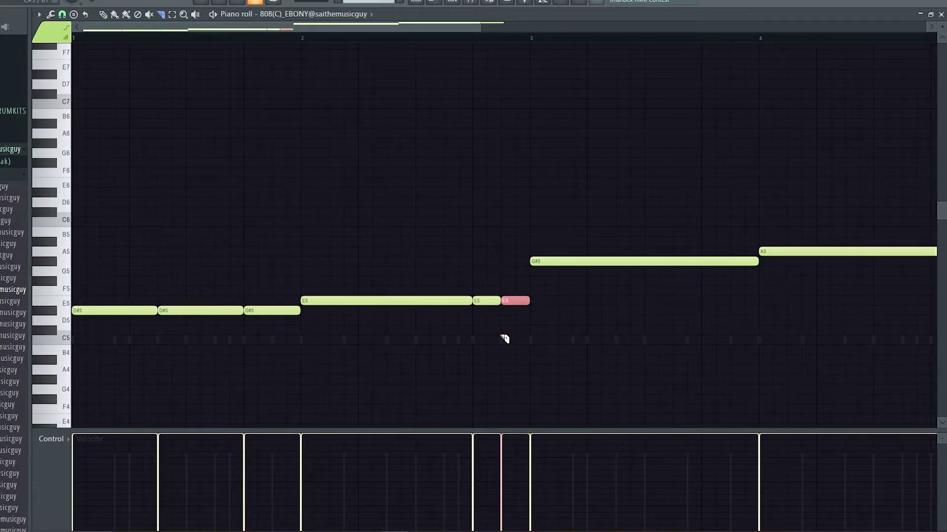
Add two short F5 slide notes above the two short E5 notes at the end of bar 2.
key(p)
ctrl+shift+click(491, 304)
drag(486, 303, 478, 290)
right_click(511, 291)
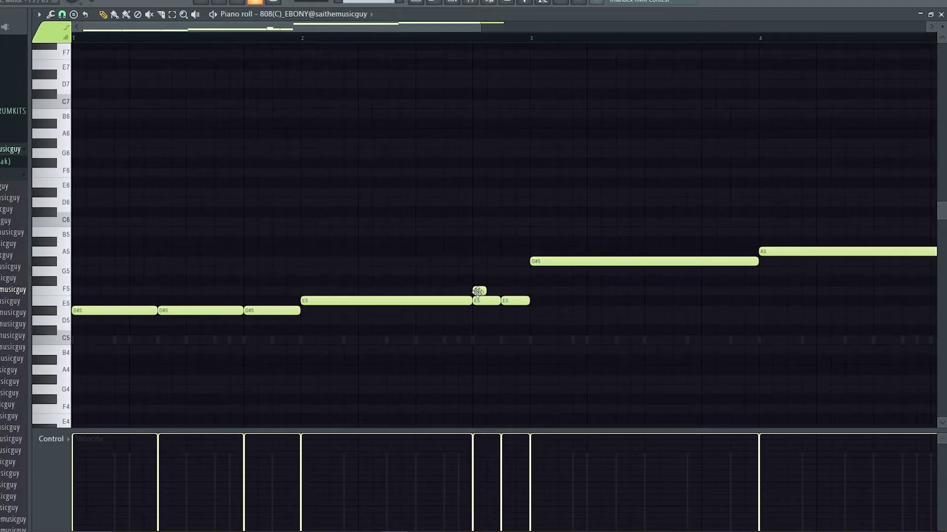
double_click(477, 291)
click(481, 314)
click(507, 291)
drag(520, 291, 439, 283)
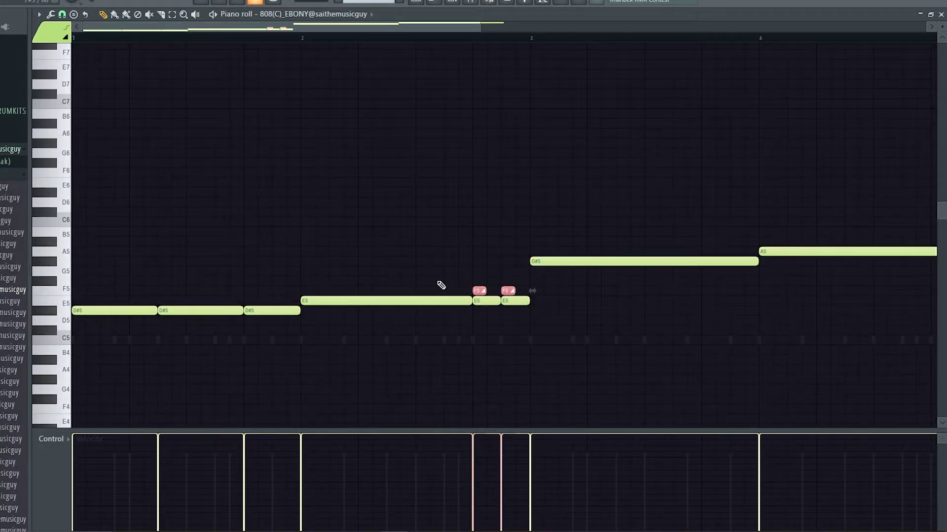
Transpose the first slide note to E7 and the second slide note to E6.
key(shift+Down)
key(ctrl+Up)
key(ctrl+Up)
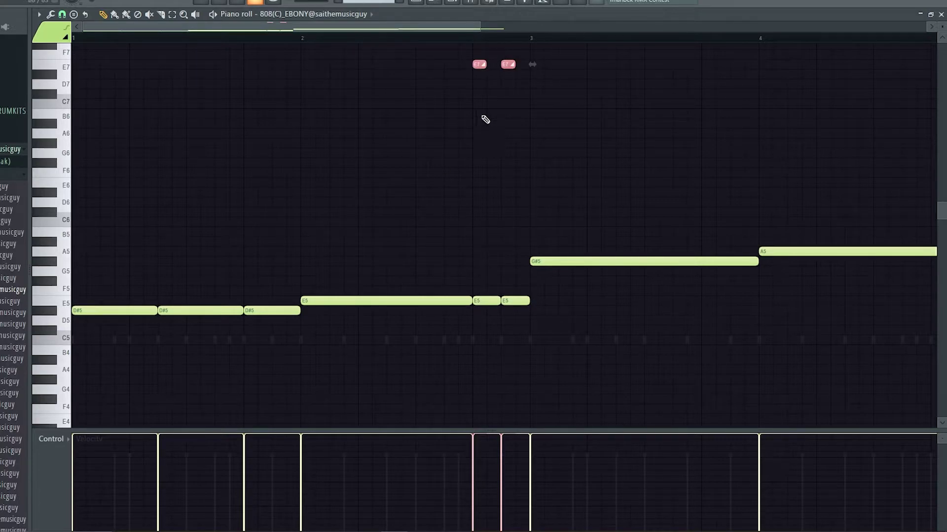
click(479, 65)
key(ctrl+Down)
click(437, 163)
right_click(436, 162)
Cut the long E5 note in bar 2 down to half a bar and slice it into three notes.
click(161, 14)
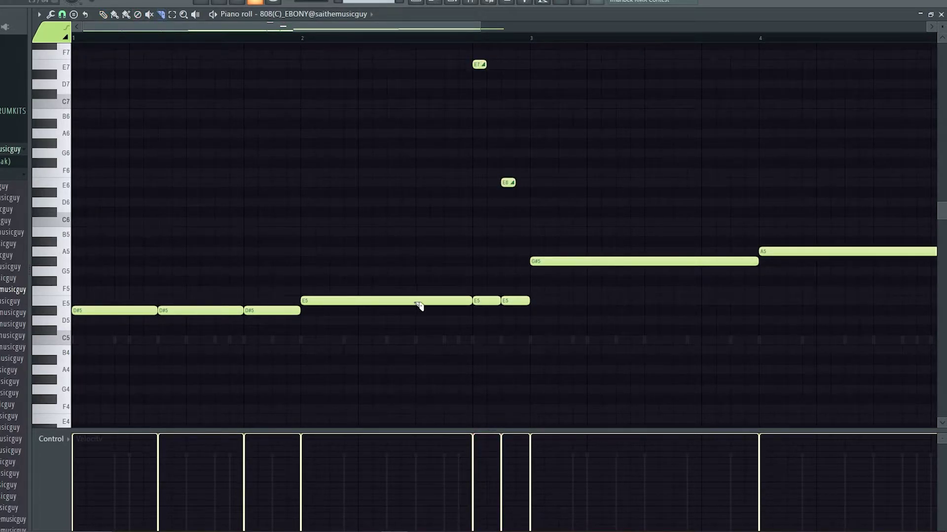
drag(417, 296, 418, 309)
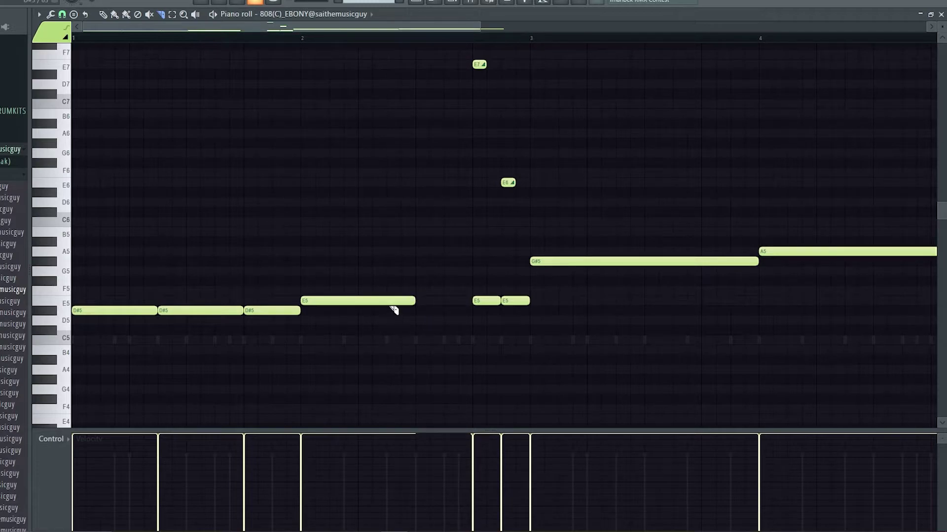
drag(365, 295, 366, 311)
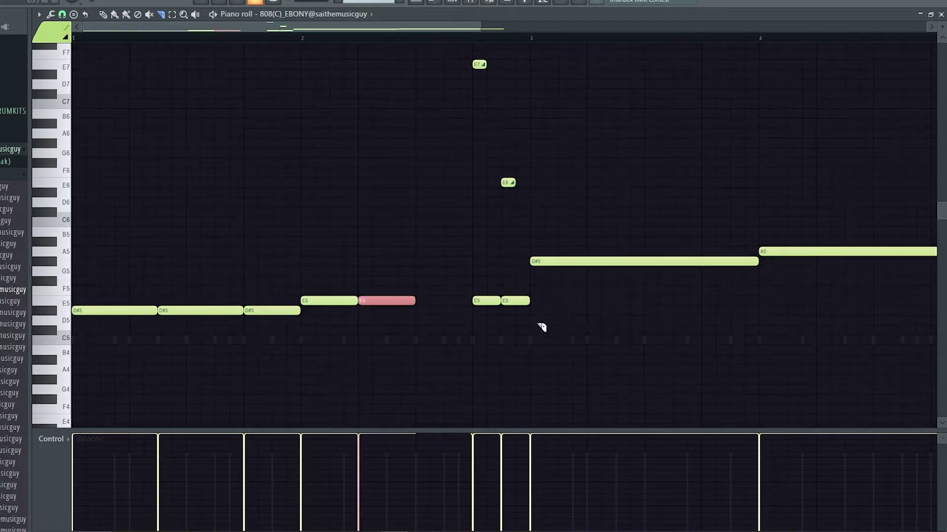
click(393, 308)
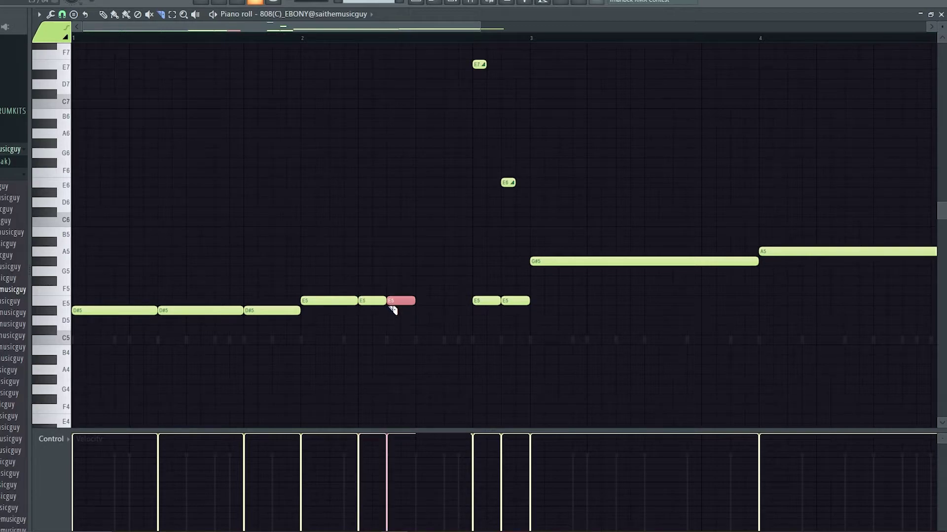
Raise the last sliced E5 note an octave to E6 and add a copy at E5 as a slide note.
key(p)
key(ctrl+Up)
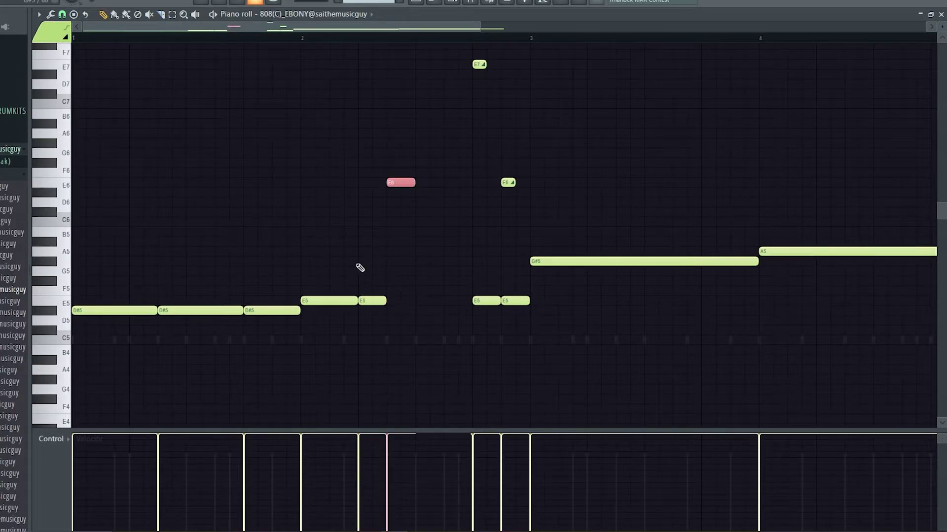
shift+click(393, 183)
key(ctrl+Down)
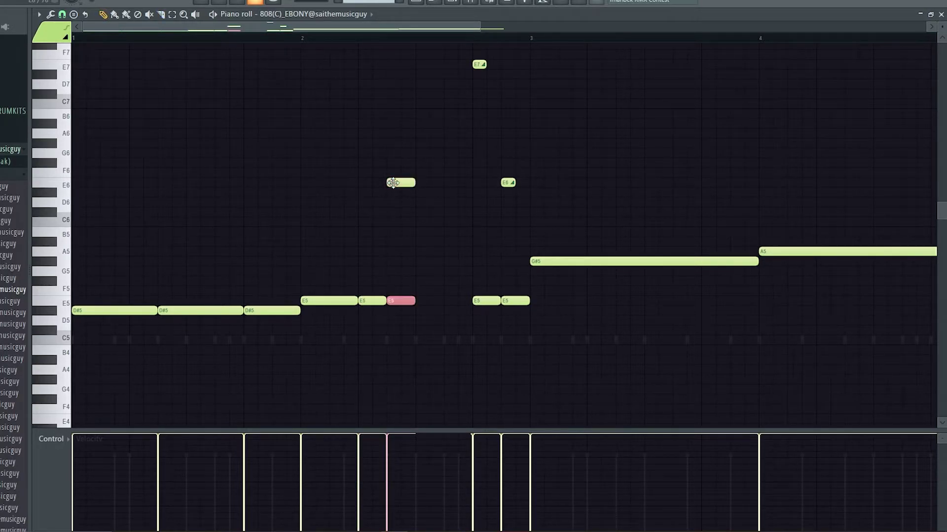
click(403, 310)
right_click(407, 310)
double_click(394, 300)
click(370, 240)
click(481, 316)
Slice the G#5 note in bar 3 into three notes with the same spacing as the D#5 notes.
scroll(480, 292, down, 2)
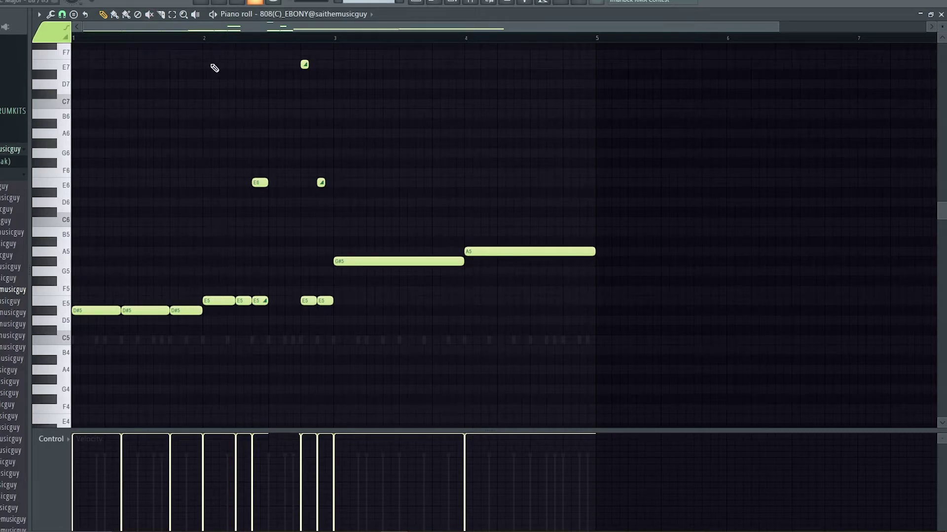
click(161, 14)
click(390, 268)
click(438, 269)
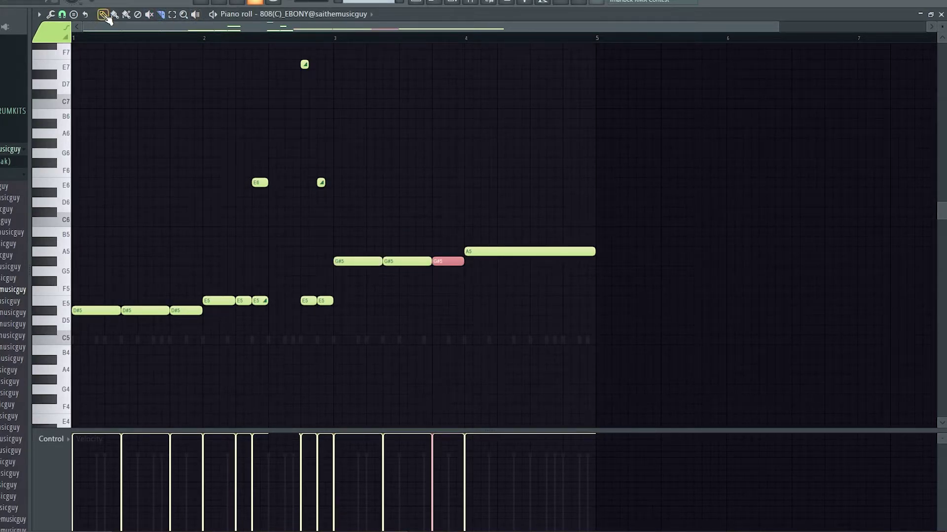
Move the last G#5 note of bar 3 down an octave to G#4 and lower its velocity to the minimum.
click(107, 16)
click(433, 163)
right_click(433, 163)
click(437, 261)
drag(438, 258, 437, 377)
drag(434, 449, 434, 530)
Add a slide note at G#5 directly above the G#4 note, with the same start and length.
click(443, 301)
right_click(443, 301)
click(445, 265)
double_click(445, 265)
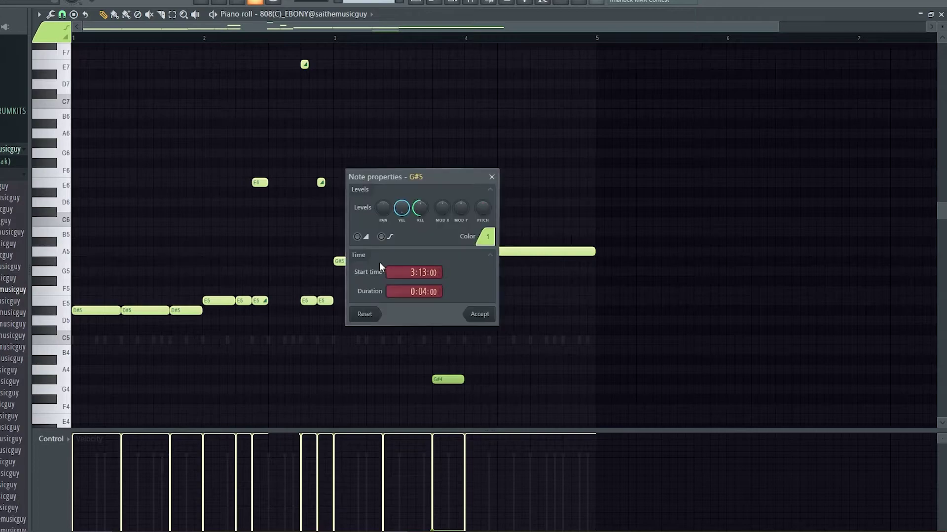
click(470, 317)
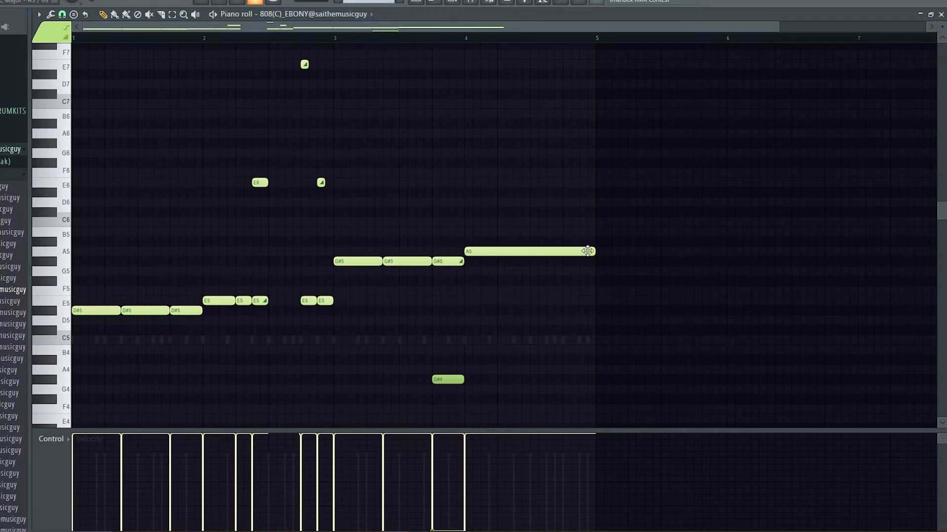
Slice the A5 note in bar 4 after its first quarter and cut its last quarter into four short notes.
click(161, 14)
drag(500, 254, 504, 271)
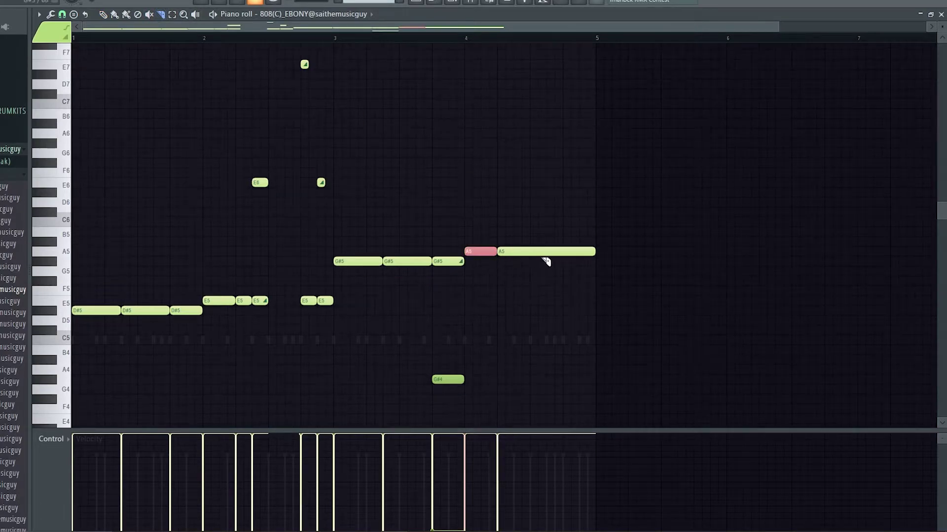
click(563, 253)
click(574, 252)
click(580, 252)
click(588, 253)
Transpose the four short A5 notes at the end of bar 4 up two octaves to A7.
click(104, 15)
mouse_move(619, 265)
mouse_down()
mouse_move(598, 248)
mouse_move(566, 249)
mouse_up()
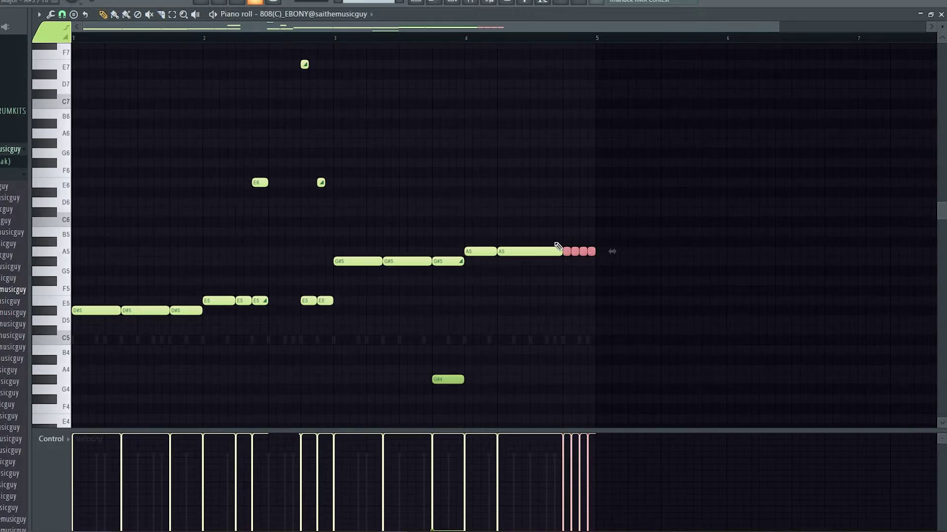
key(ctrl+Up)
key(ctrl+Up)
scroll(581, 228, up, 3)
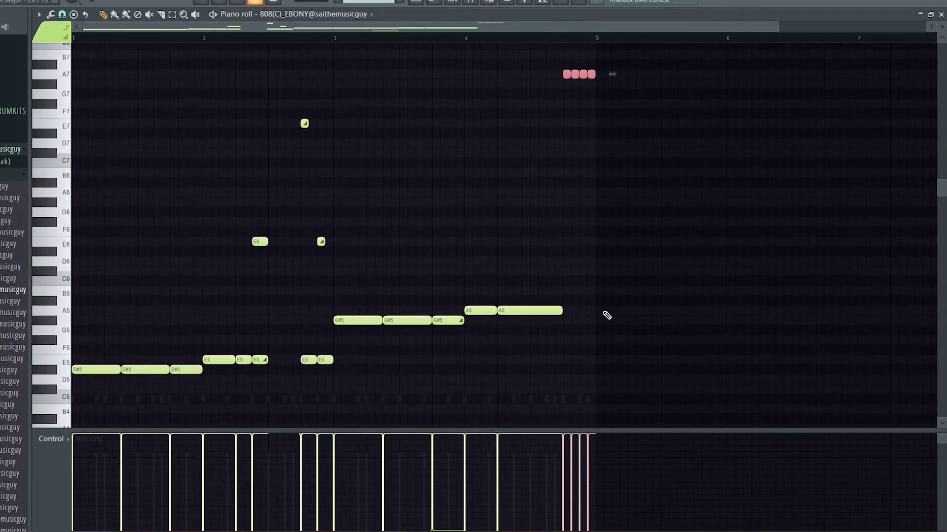
Shape the velocities of the four A7 notes into a rising ramp and deselect them.
mouse_move(607, 446)
mouse_down()
mouse_move(539, 492)
mouse_move(556, 508)
mouse_up()
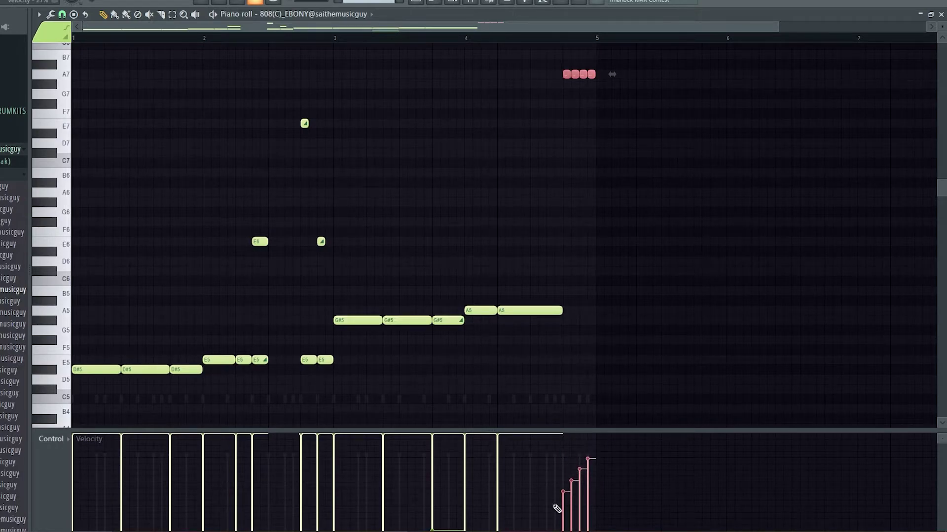
scroll(594, 327, up, 3)
scroll(594, 327, down, 2)
key(ctrl+d)
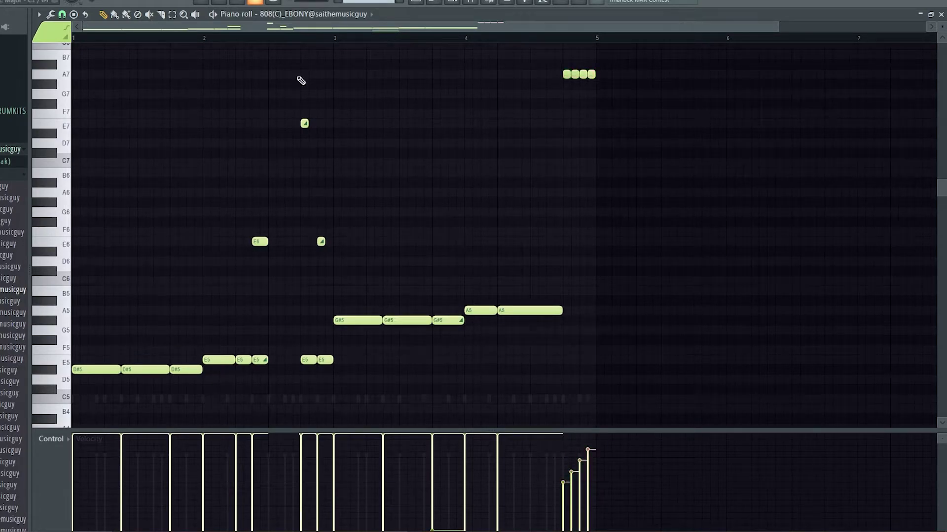
Play back the 808 pattern and listen again to the section around bar 2.
scroll(324, 105, down, 3)
scroll(324, 106, up, 3)
scroll(558, 186, down, 3)
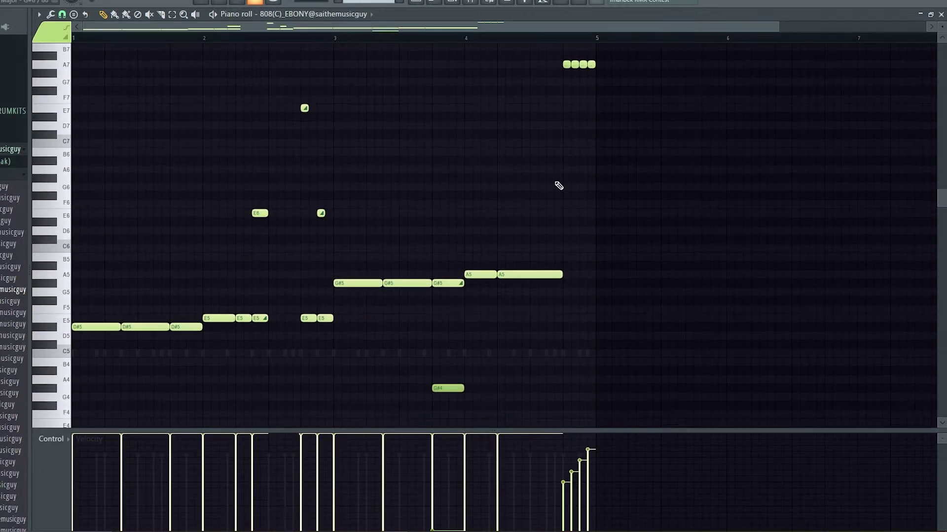
key(space)
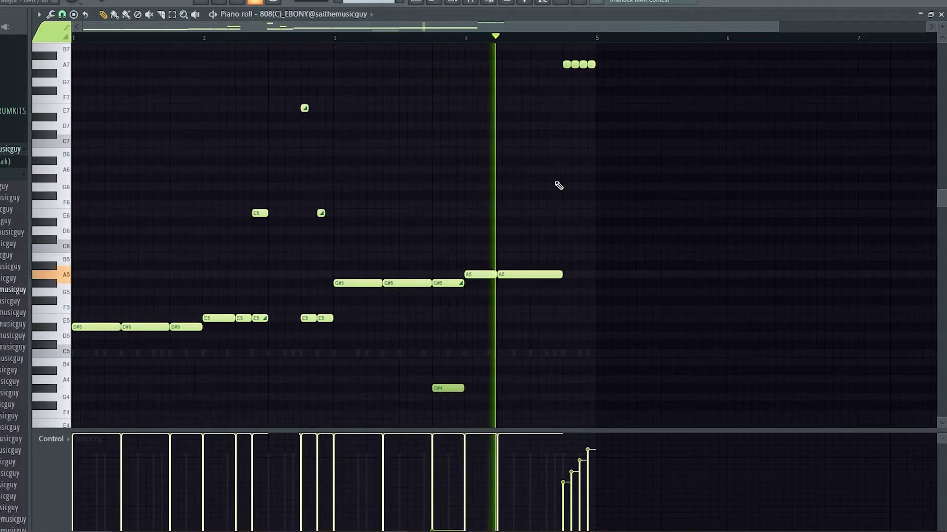
key(space)
click(512, 194)
right_click(513, 194)
scroll(237, 285, up, 5)
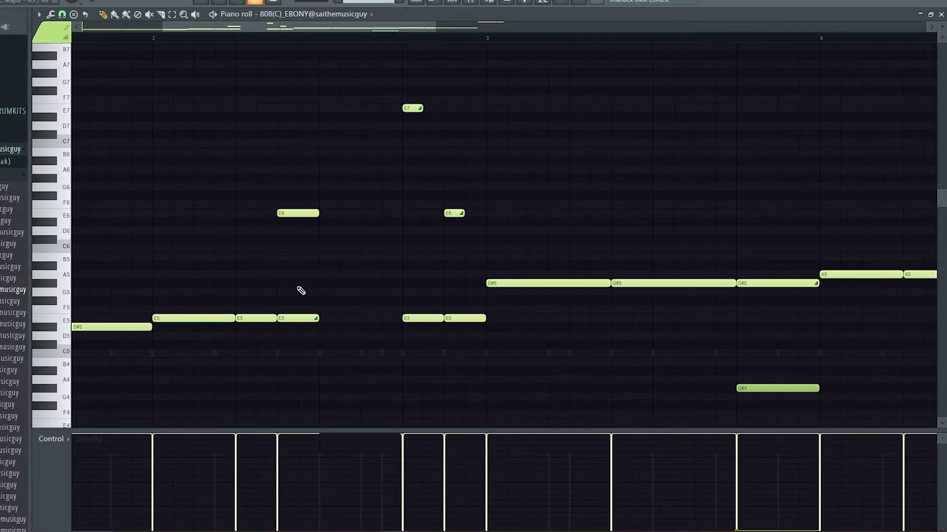
click(241, 38)
key(space)
key(space)
Extend the long E6 note and the E5 slide note below it in bar 2 up to the next E5 note.
drag(319, 363, 278, 211)
ctrl+click(257, 318)
ctrl+click(362, 302)
drag(319, 321, 298, 319)
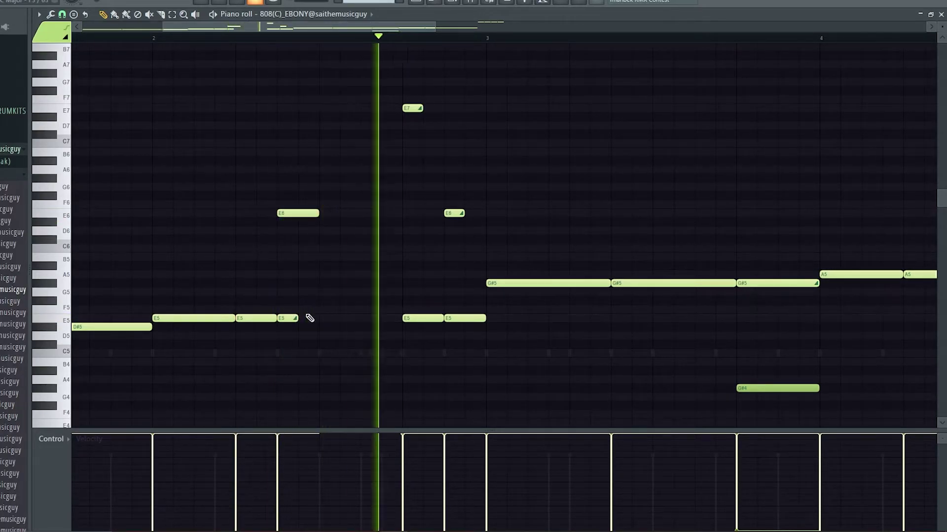
drag(315, 210, 403, 204)
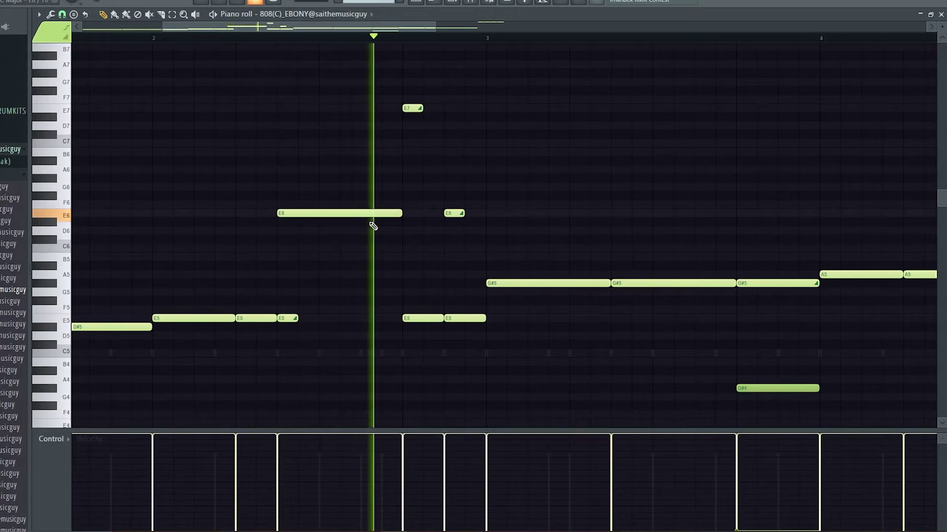
drag(297, 317, 400, 300)
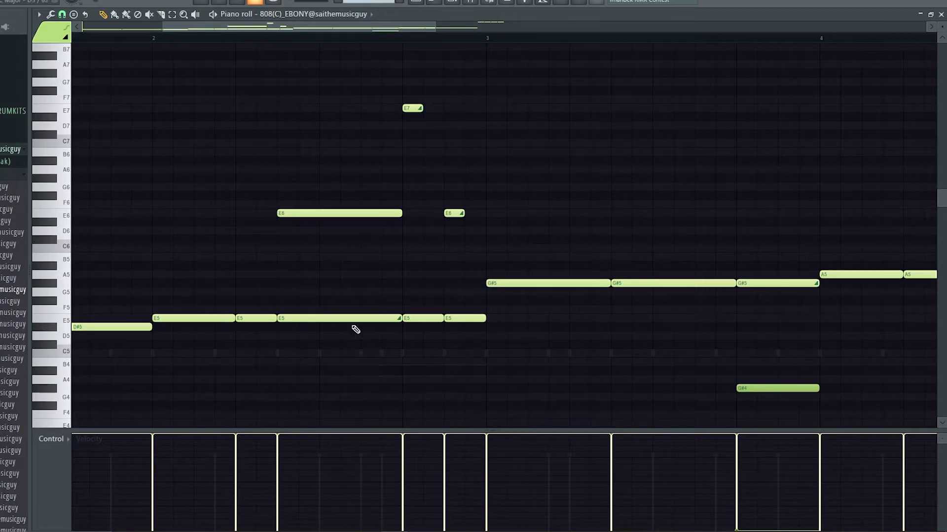
scroll(298, 276, down, 3)
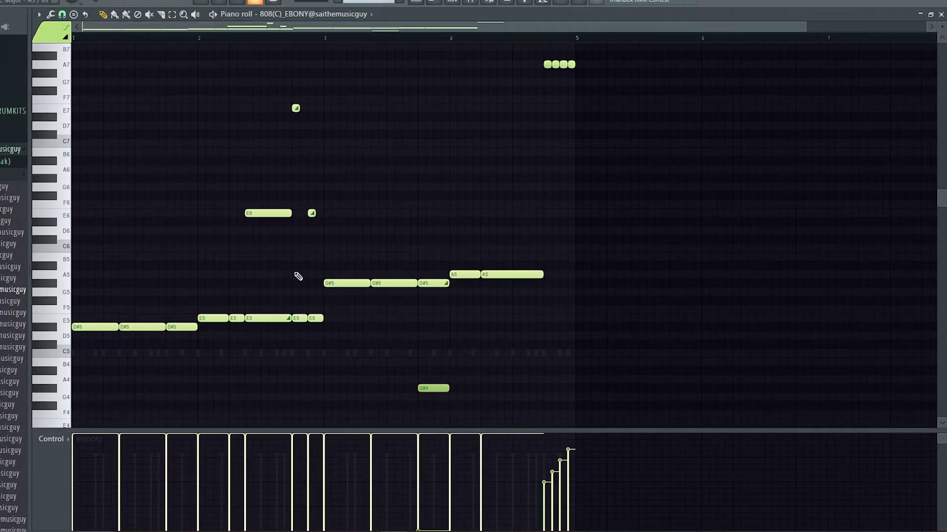
Review the revised 808 notes across bars 1 to 4, including the D#6 note in bar 1.
scroll(392, 286, down, 2)
scroll(393, 286, up, 4)
scroll(393, 286, down, 2)
scroll(423, 205, up, 1)
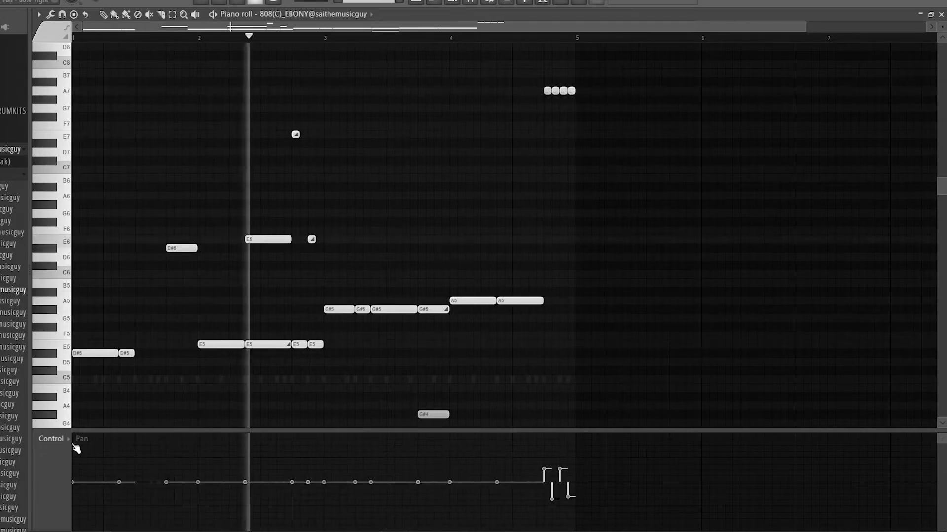
click(371, 14)
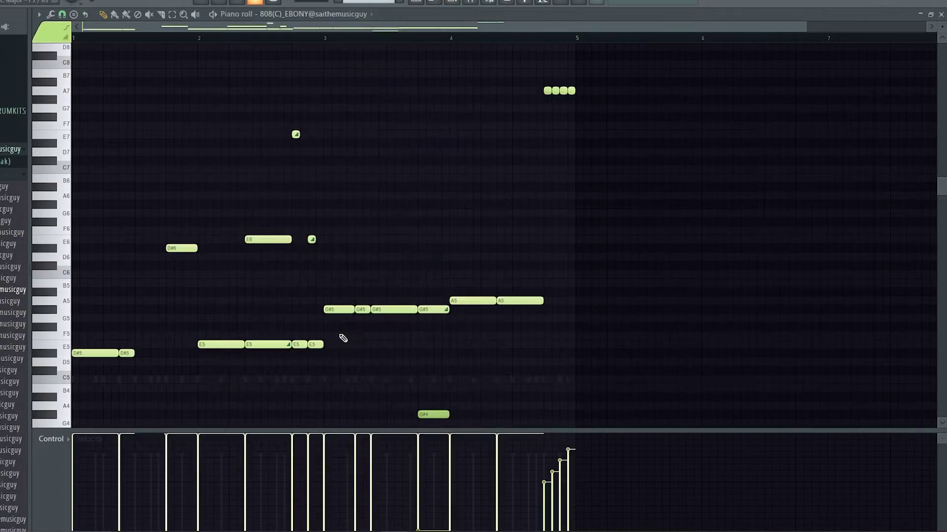
click(181, 169)
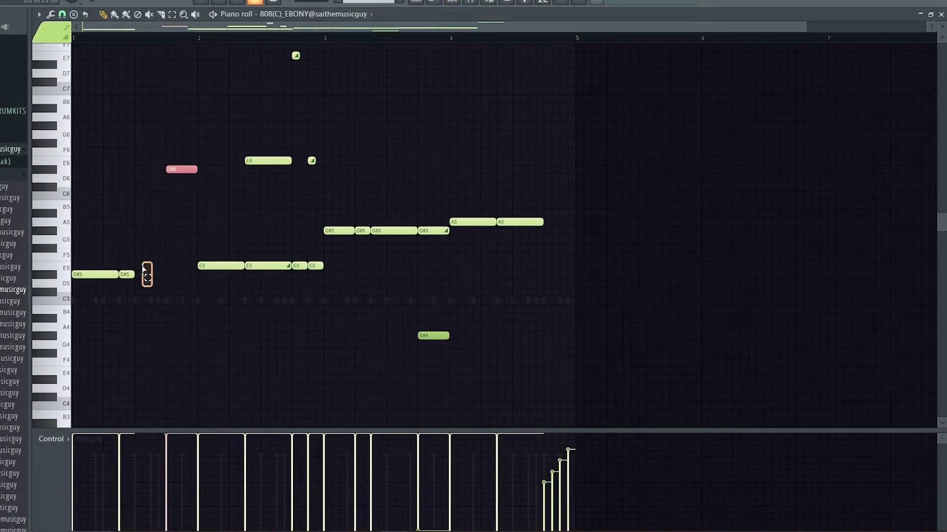
scroll(349, 342, up, 3)
drag(213, 365, 240, 354)
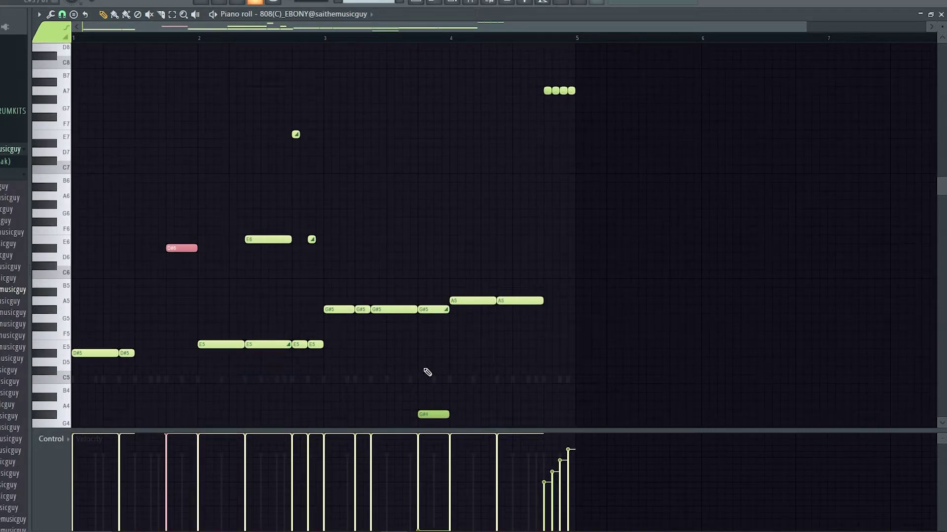
drag(490, 320, 517, 323)
Check the note pan of the four A7 notes and return the control lane to note velocity.
click(64, 440)
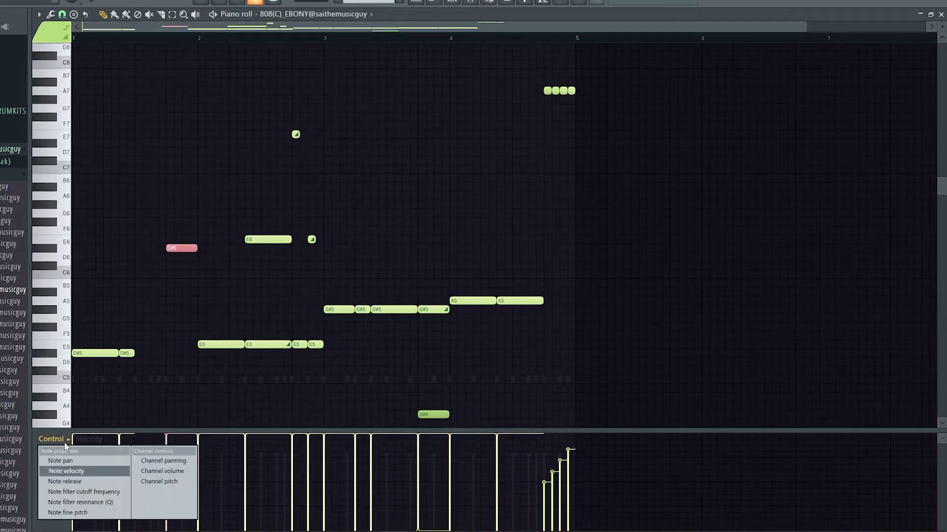
click(99, 457)
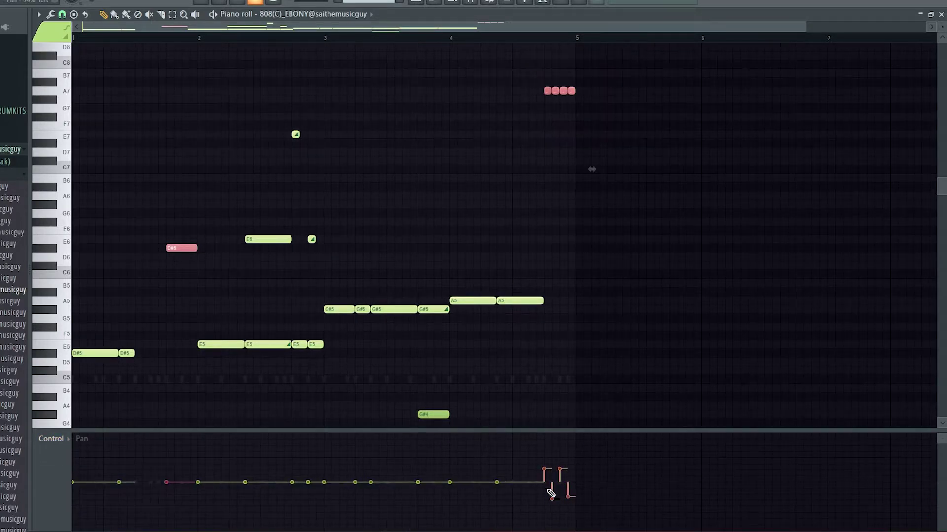
click(64, 443)
click(75, 472)
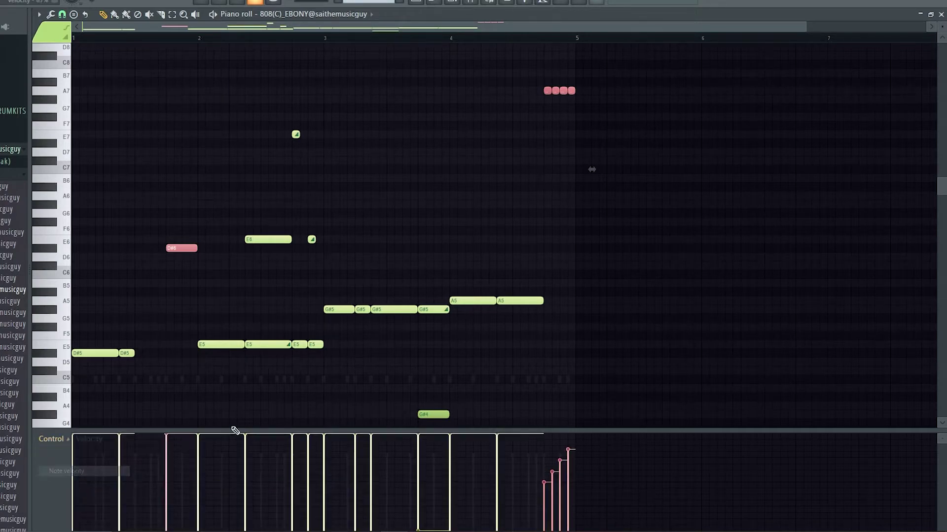
click(255, 404)
right_click(255, 403)
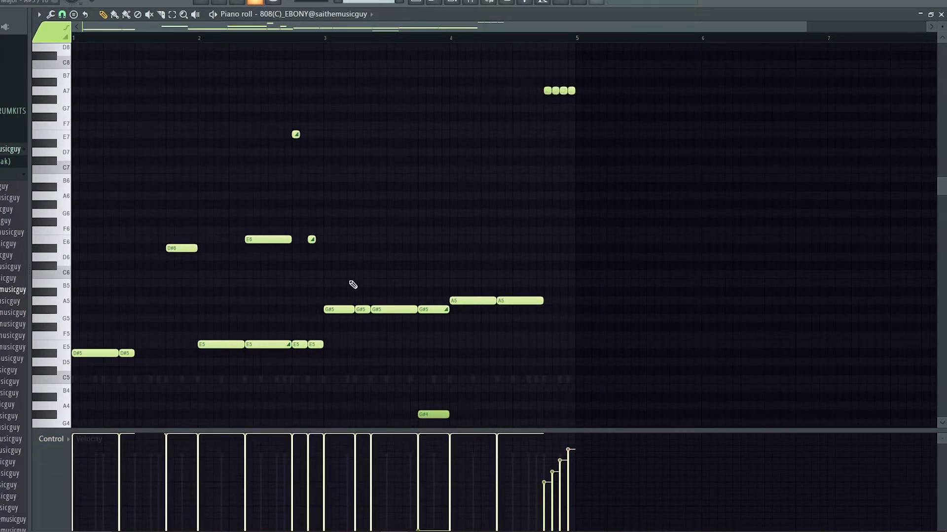
Copy the 808 channel's notes into the Marrow Kick channel and open the kick's piano roll.
click(471, 3)
right_click(290, 336)
click(437, 348)
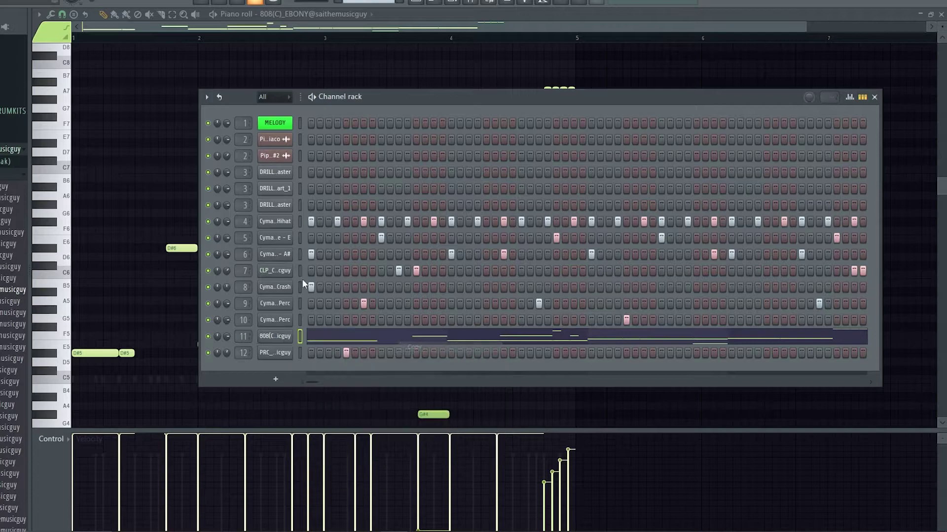
right_click(285, 255)
click(419, 277)
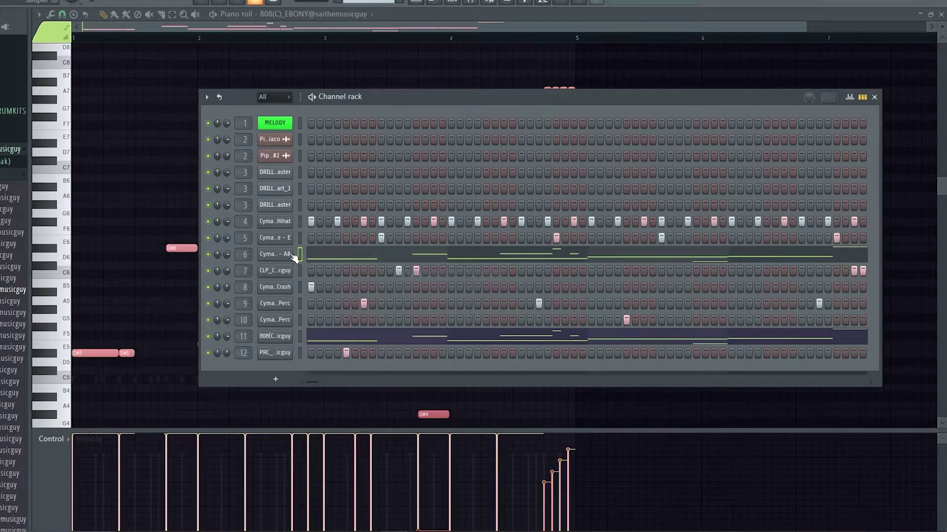
click(363, 255)
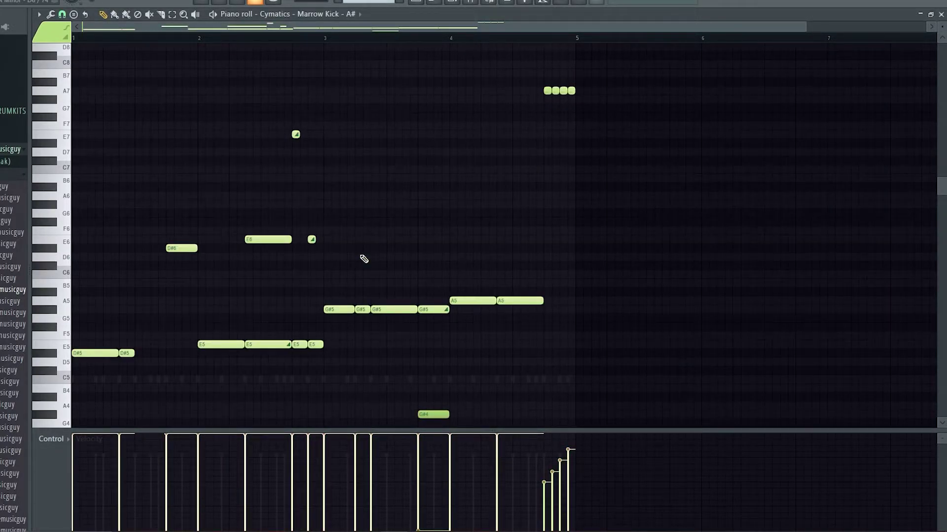
Discard the copied kick notes' lengths and flatten them all onto C5 with the limiter.
key(shift+d)
key(alt+k)
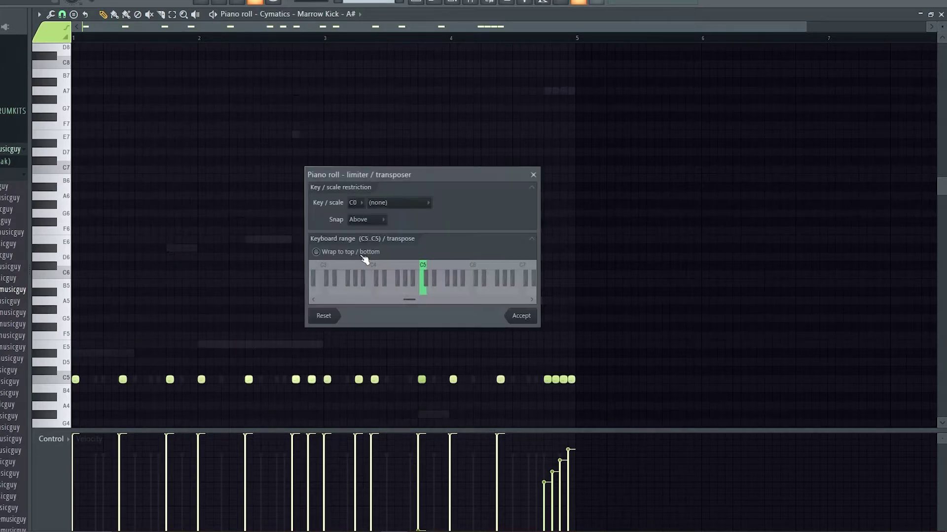
key(Return)
scroll(172, 234, down, 5)
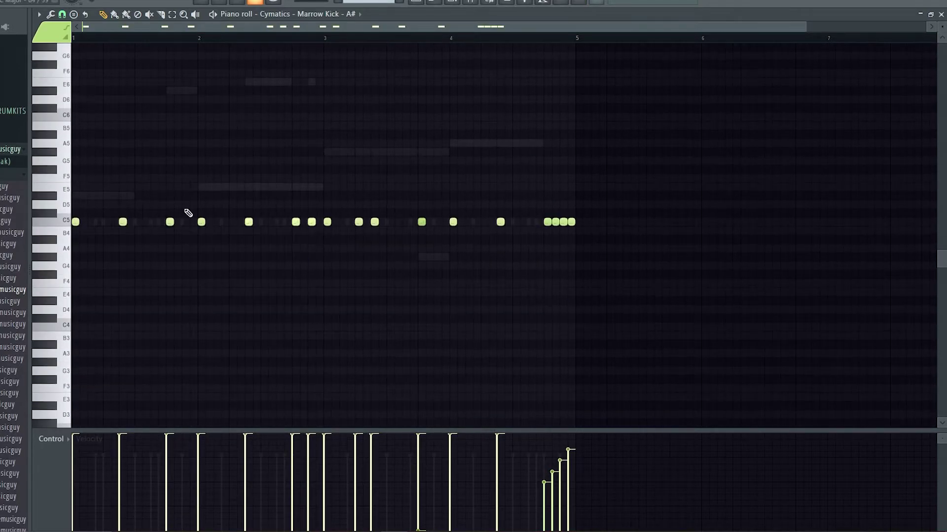
Delete the four fast kick notes at the end of bar 4 and the last kick note in bar 3.
right_click(548, 221)
right_click(556, 222)
right_click(563, 222)
right_click(571, 222)
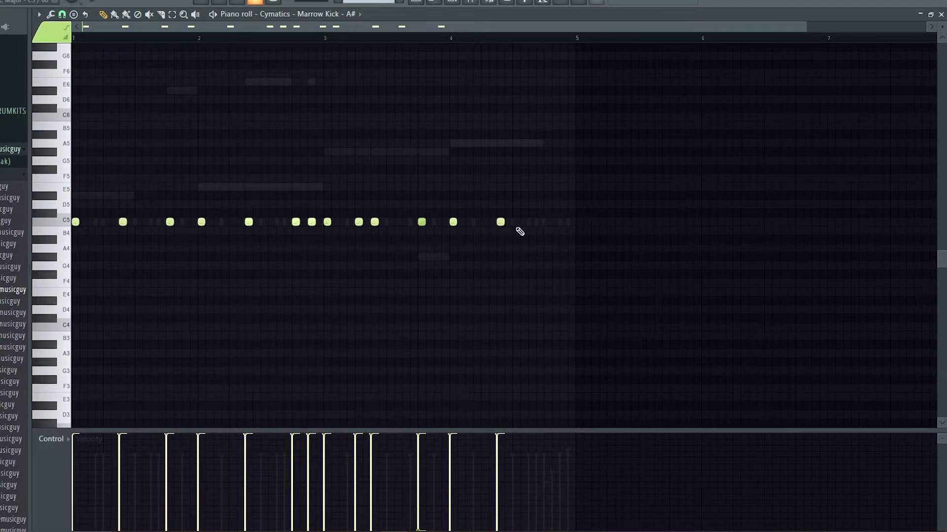
right_click(422, 223)
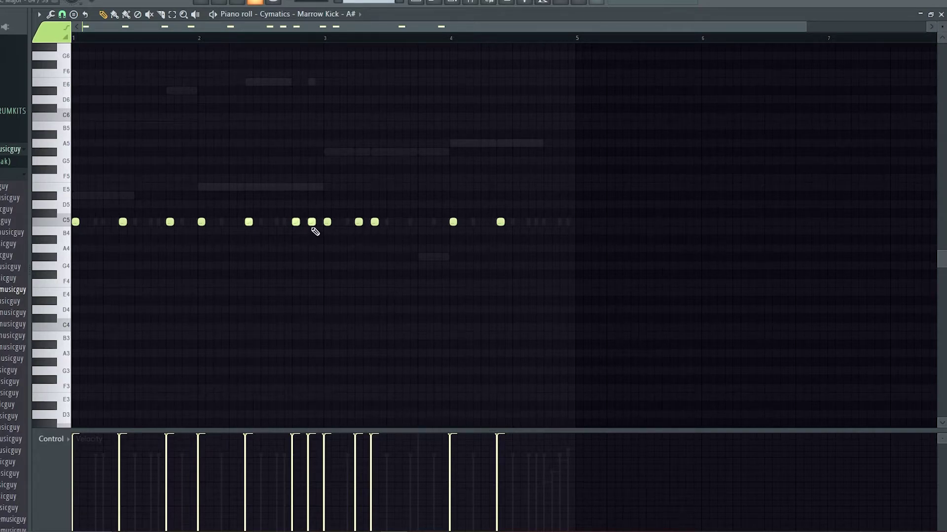
Delete the last three kick notes in bar 2, keeping only the one on its downbeat.
right_click(311, 222)
right_click(296, 222)
right_click(248, 222)
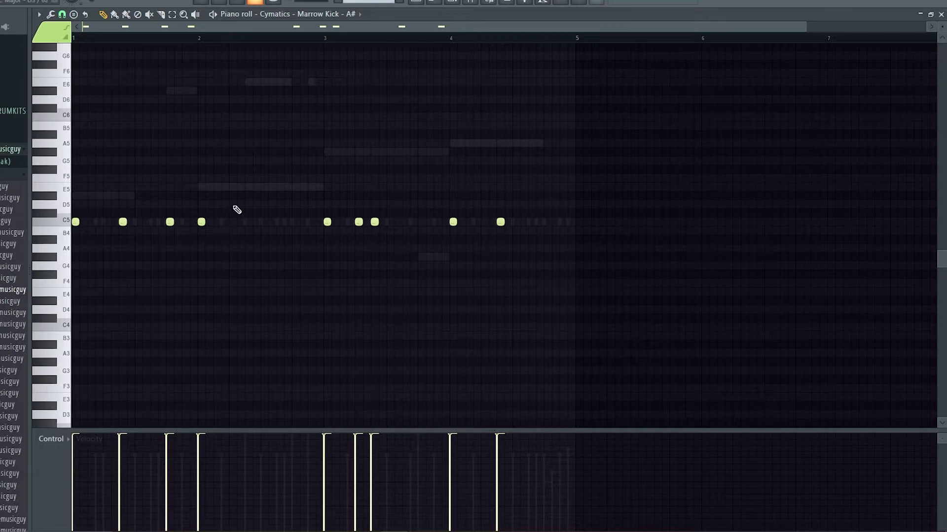
scroll(237, 209, up, 5)
scroll(323, 230, up, 2)
scroll(326, 221, down, 2)
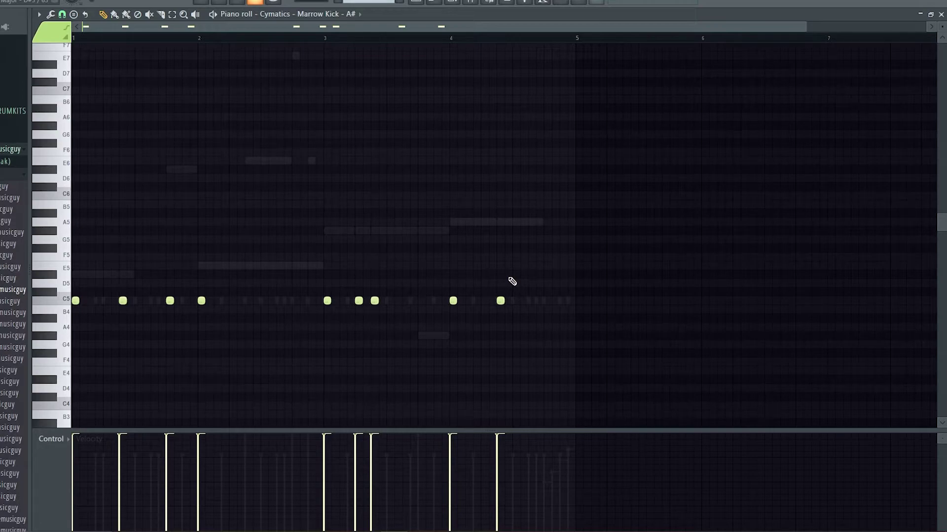
Bring up the mixer and select the Cymatics - Gong Crash track.
click(452, 3)
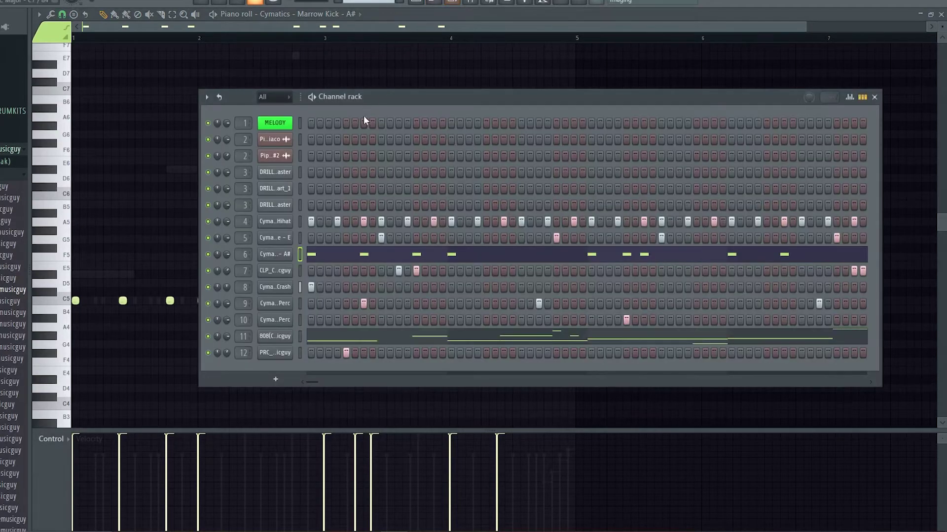
right_click(301, 353)
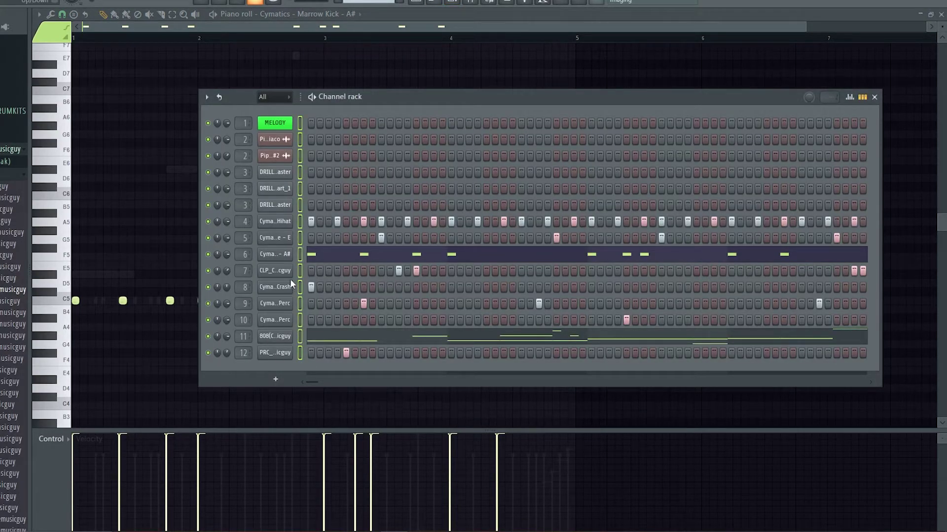
click(299, 221)
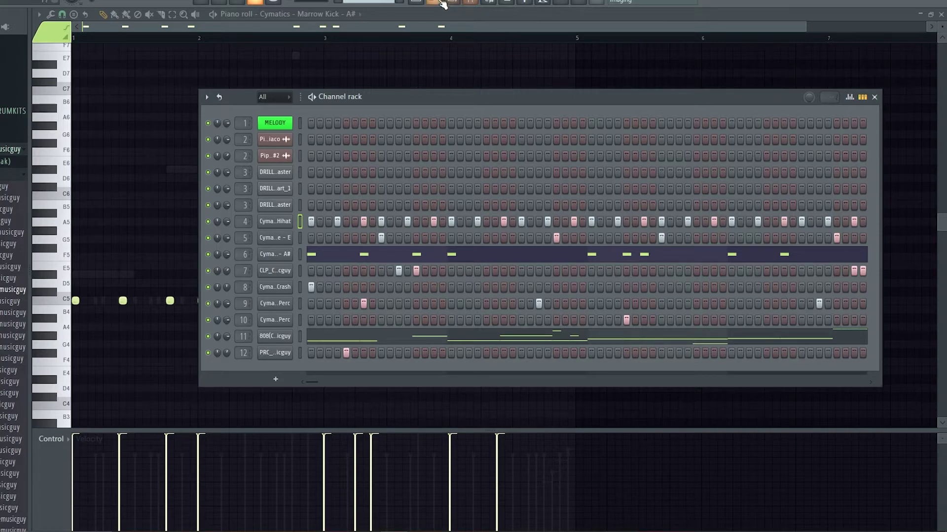
click(470, 3)
drag(347, 89, 255, 116)
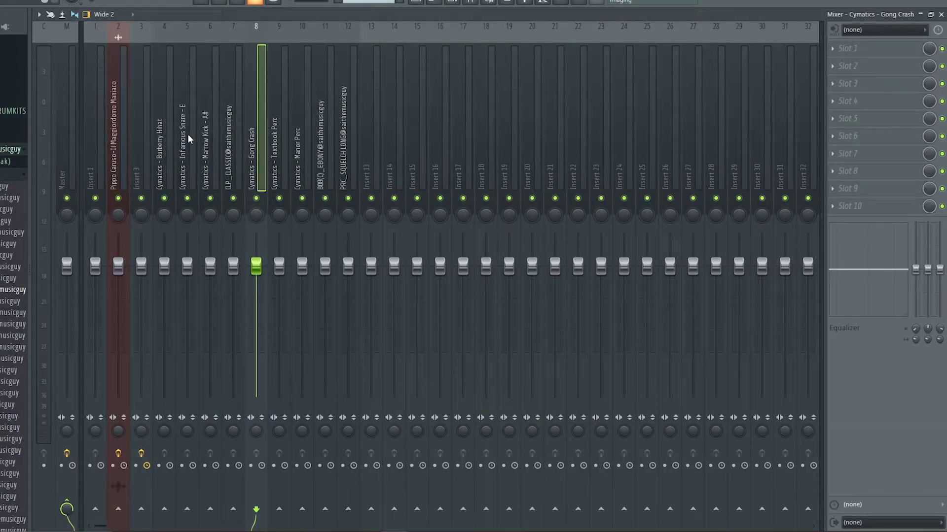
Sidechain the kick to the 808 track, add a Fruity Limiter there in compressor mode with sidechain input 1, and adjust its threshold.
click(202, 144)
right_click(328, 510)
click(393, 507)
click(328, 165)
click(848, 102)
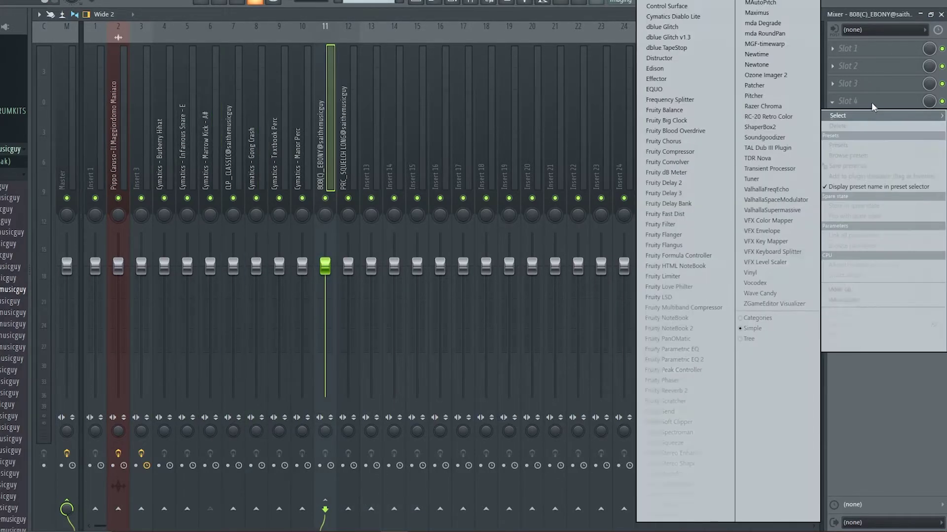
click(665, 276)
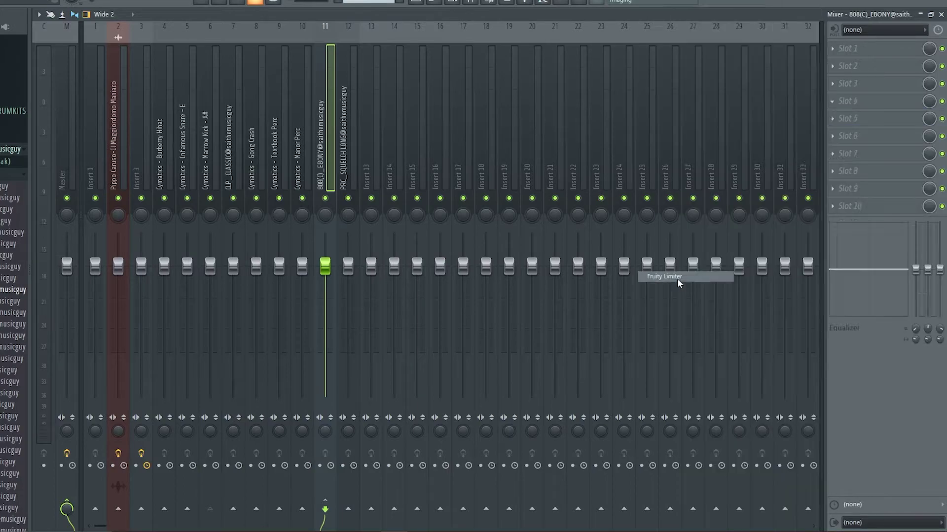
click(184, 272)
click(291, 275)
click(306, 292)
drag(170, 232, 167, 228)
key(space)
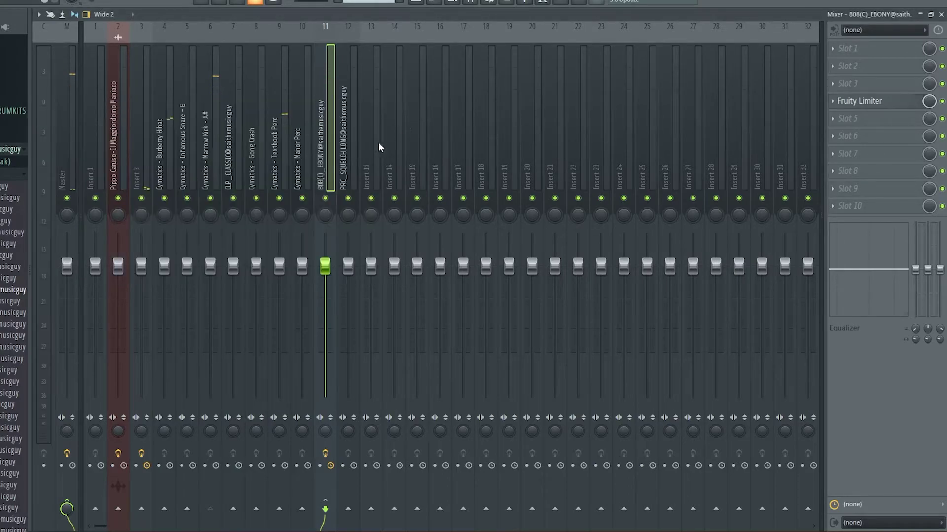
Sidechain the kick to Insert 3 and set its Fruity Limiter to compress the melody from sidechain input 1.
click(201, 126)
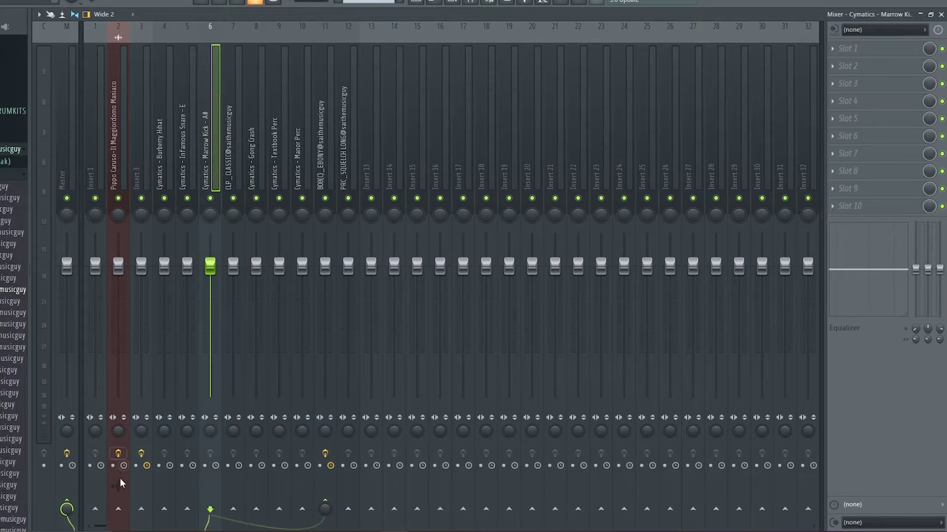
right_click(117, 502)
click(300, 94)
click(230, 95)
click(208, 102)
right_click(119, 508)
click(148, 506)
click(112, 149)
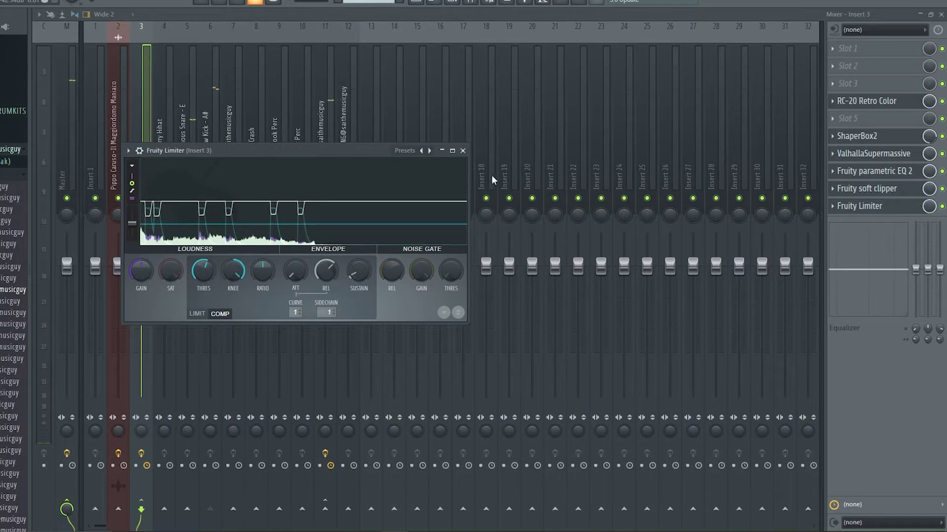
click(463, 151)
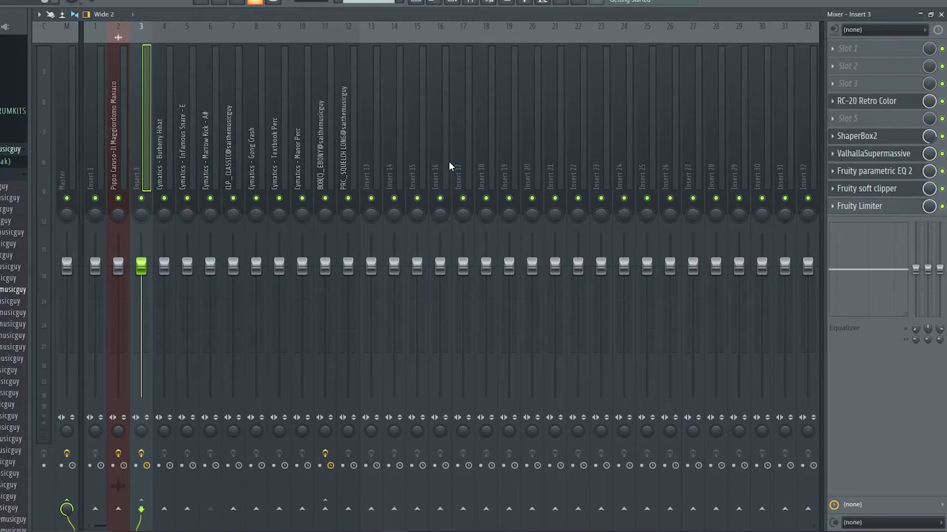
Lower the track levels: hi-hat -2.9, clap -7.2, gong crash -1.5, Textbook Perc -2.7, Manor Perc -2.9 and PRC_SQUELCH LONG -4.3 dB.
drag(175, 129, 155, 136)
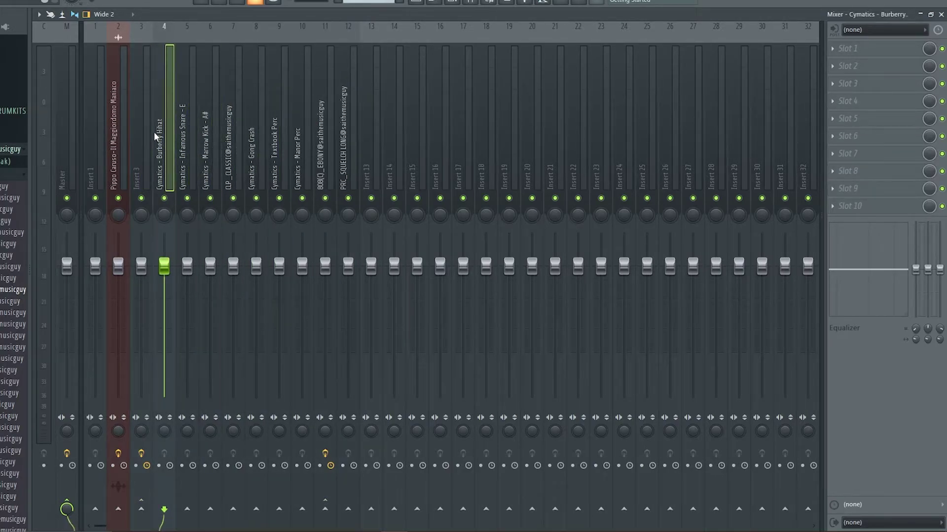
drag(164, 130, 199, 127)
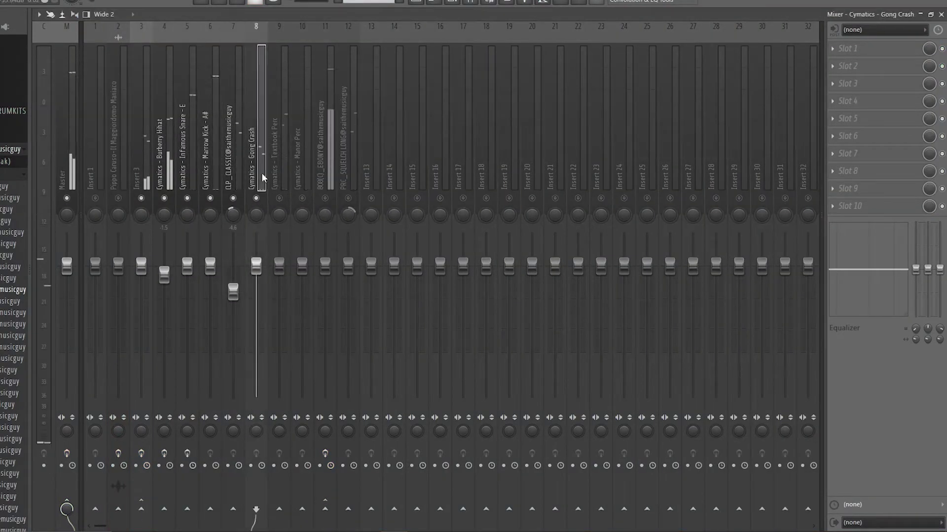
click(270, 112)
drag(256, 266, 279, 279)
drag(302, 267, 302, 280)
drag(348, 266, 348, 289)
click(322, 138)
click(141, 143)
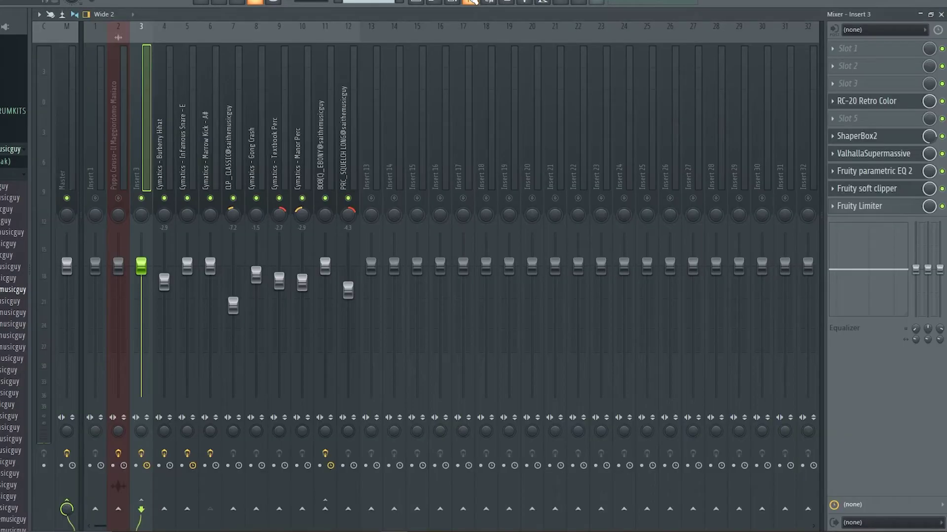
Review the MAutopan settings on the hi-hat track and the Fruity Compressor settings on the snare track.
click(470, 2)
drag(350, 132, 162, 133)
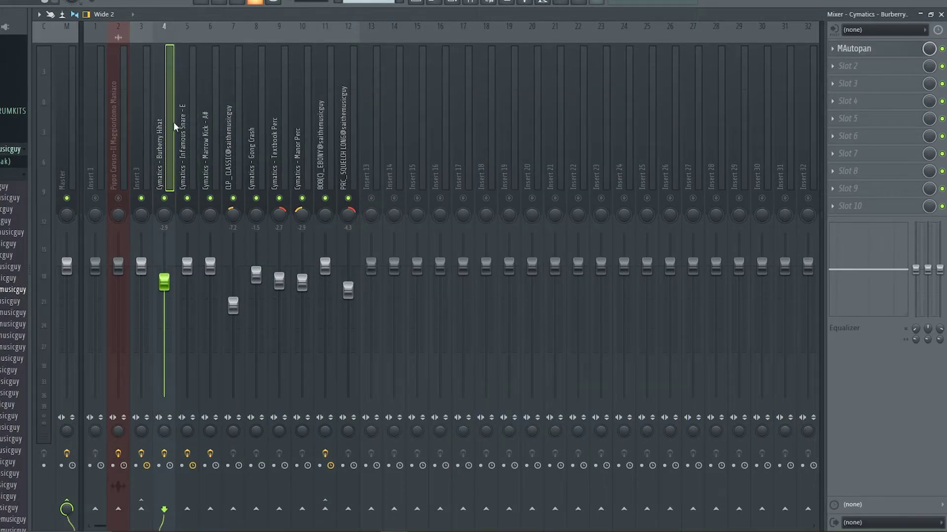
click(843, 49)
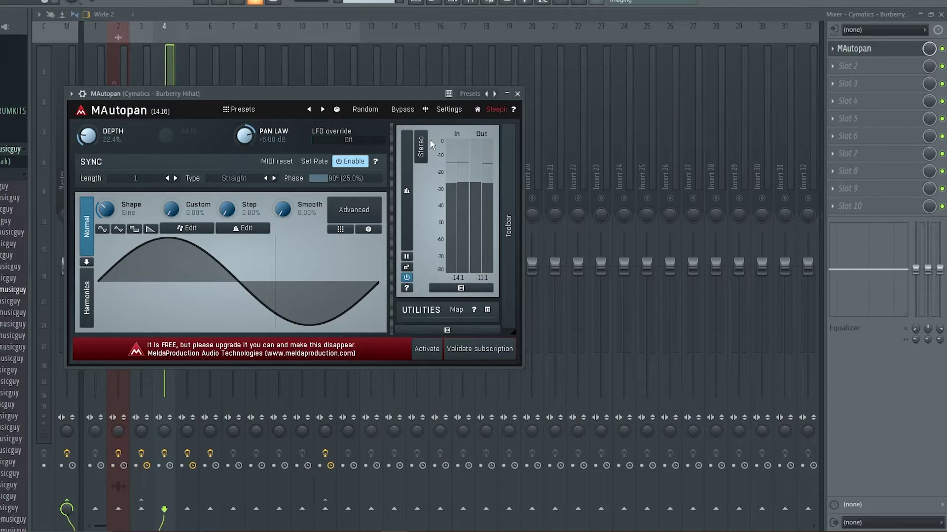
click(517, 93)
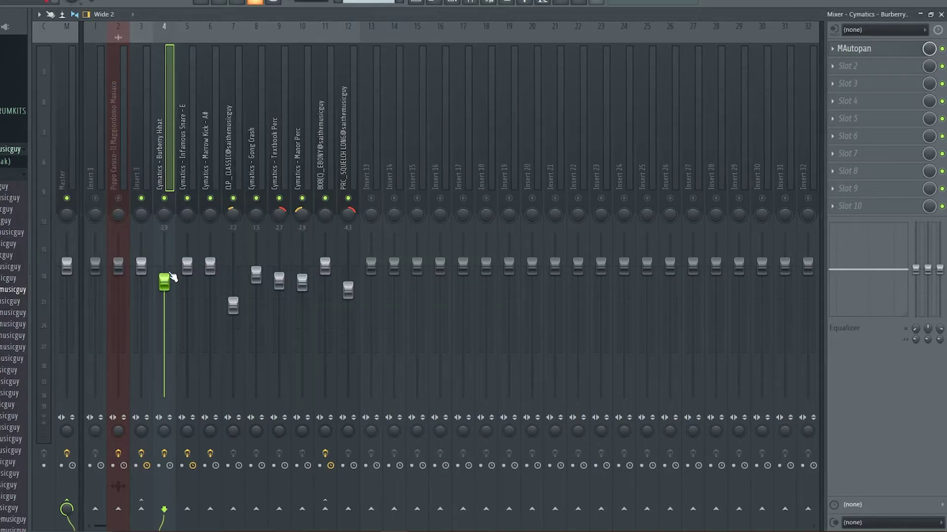
click(193, 144)
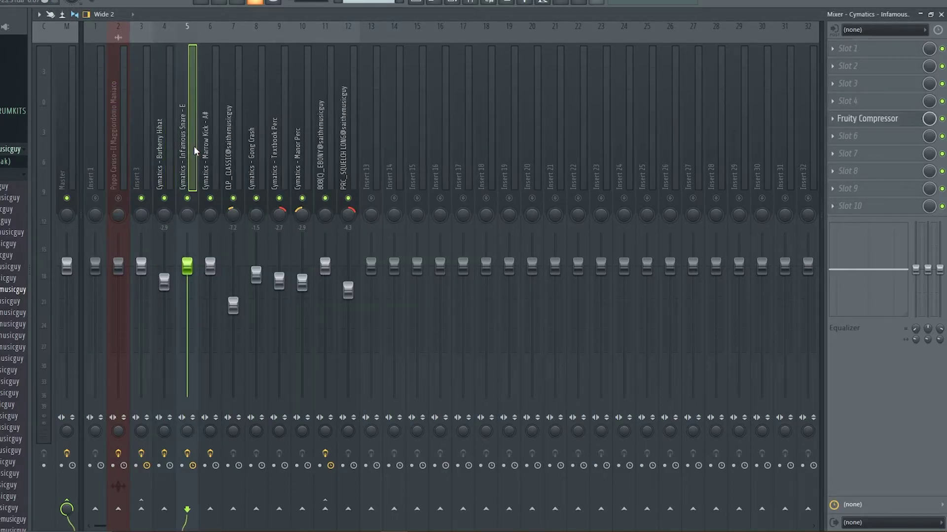
click(878, 122)
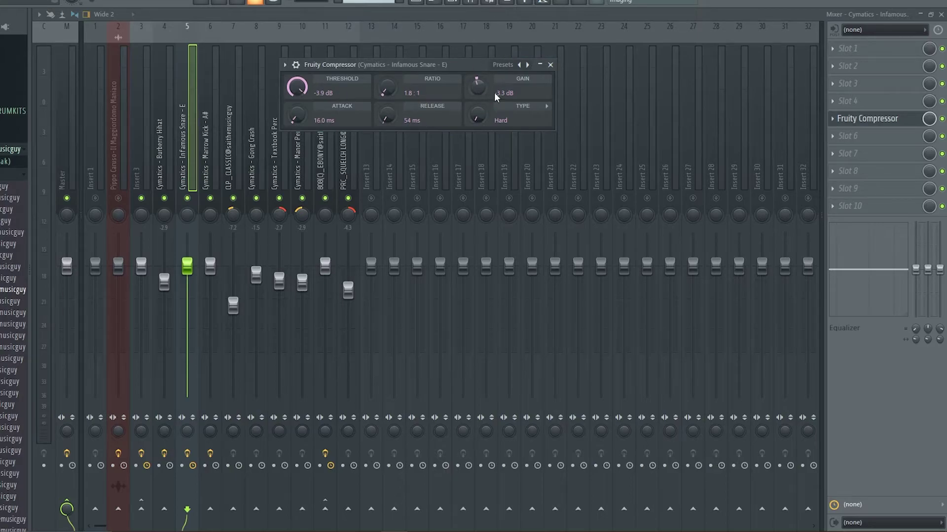
click(551, 65)
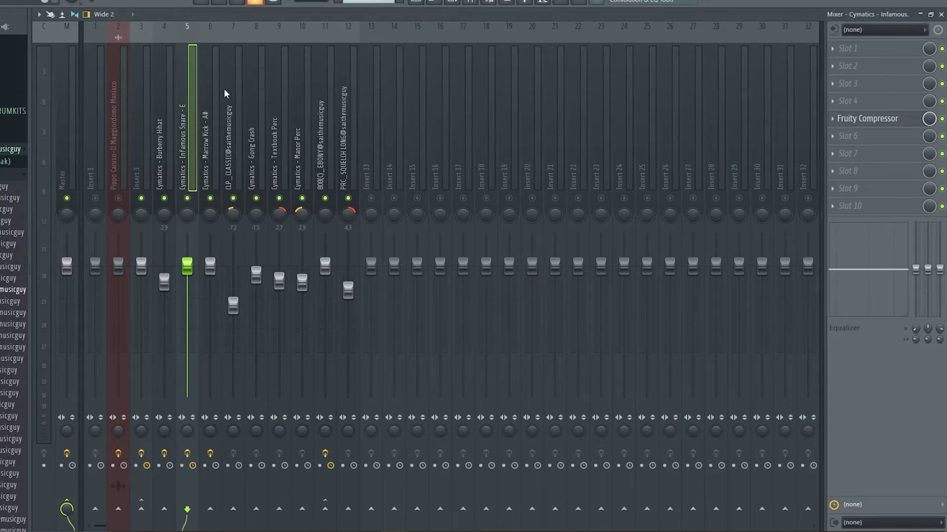
Review the Cymatics Diablo Lite and Fruity soft clipper settings on the Marrow Kick track.
click(216, 101)
click(866, 83)
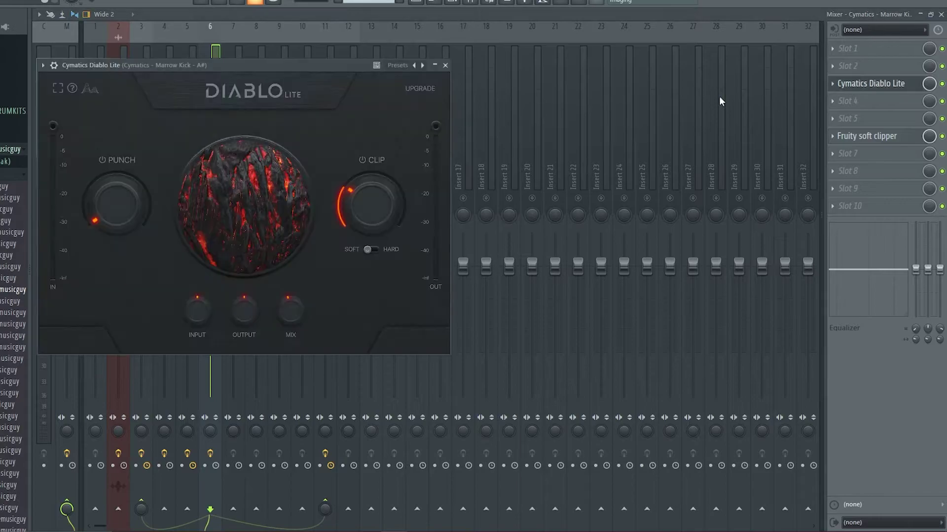
click(870, 138)
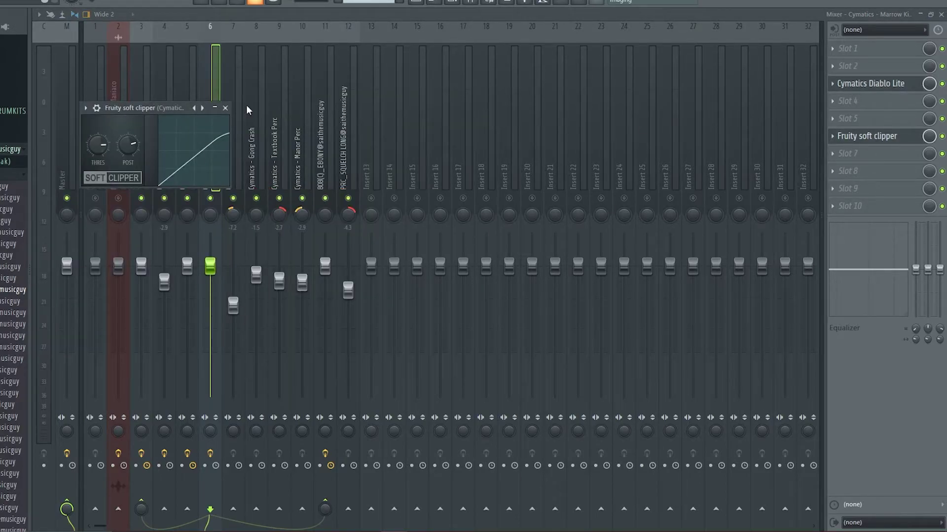
click(225, 108)
Check the levels and panning of the clap, gong crash and percussion tracks, and the limiter on the 808.
click(225, 124)
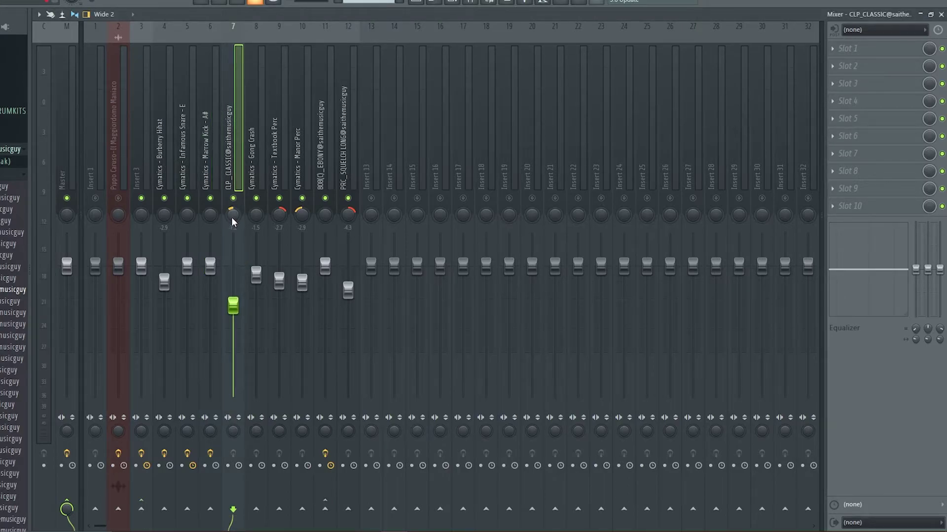
click(265, 129)
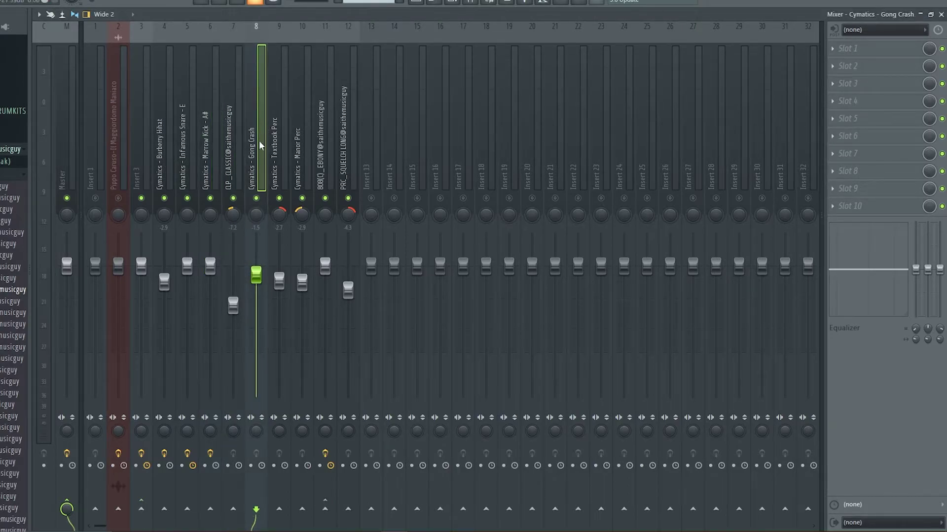
click(286, 119)
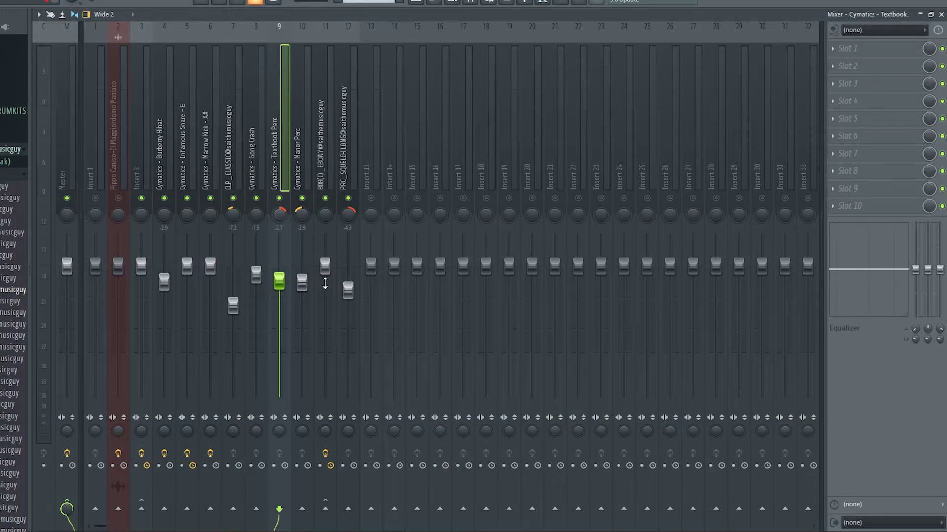
click(294, 149)
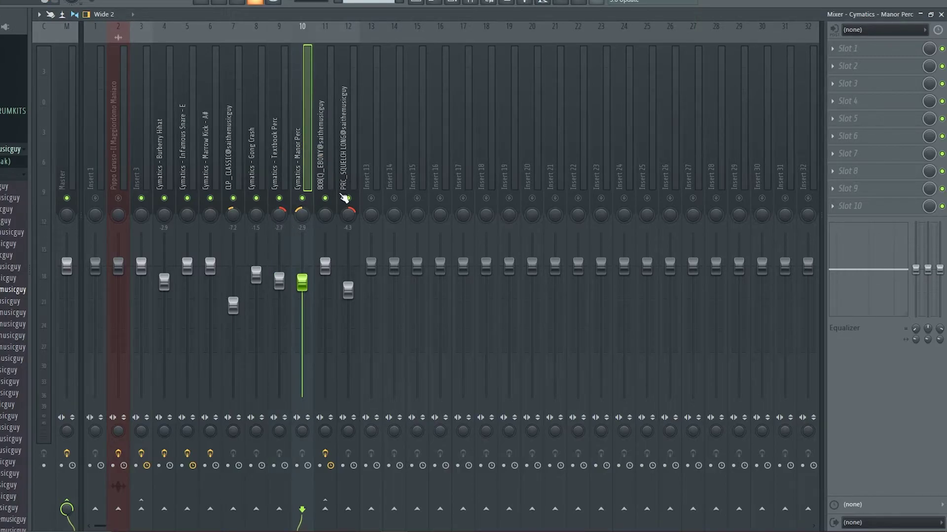
click(331, 145)
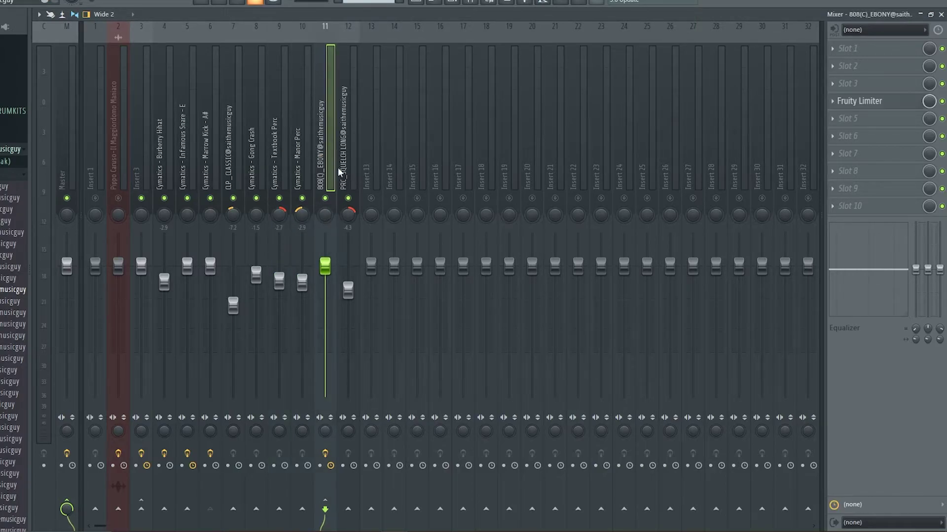
click(849, 101)
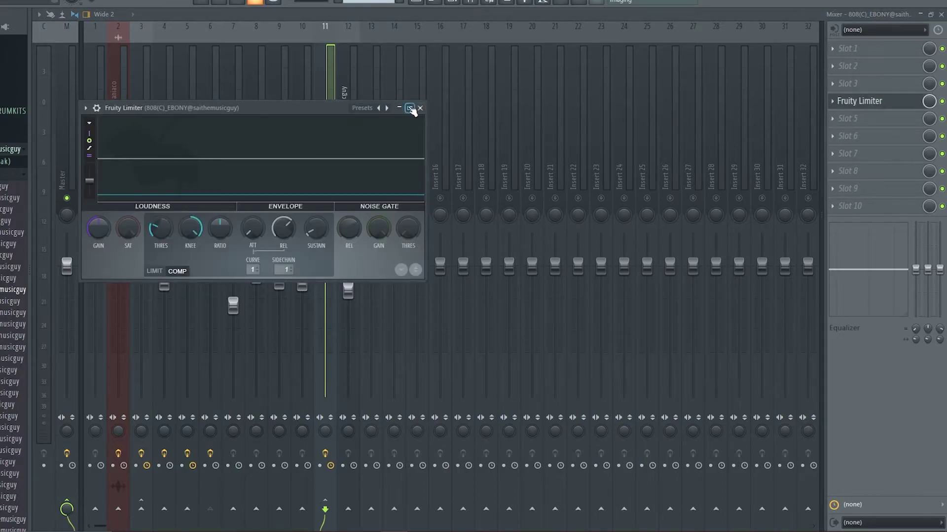
click(417, 106)
click(344, 136)
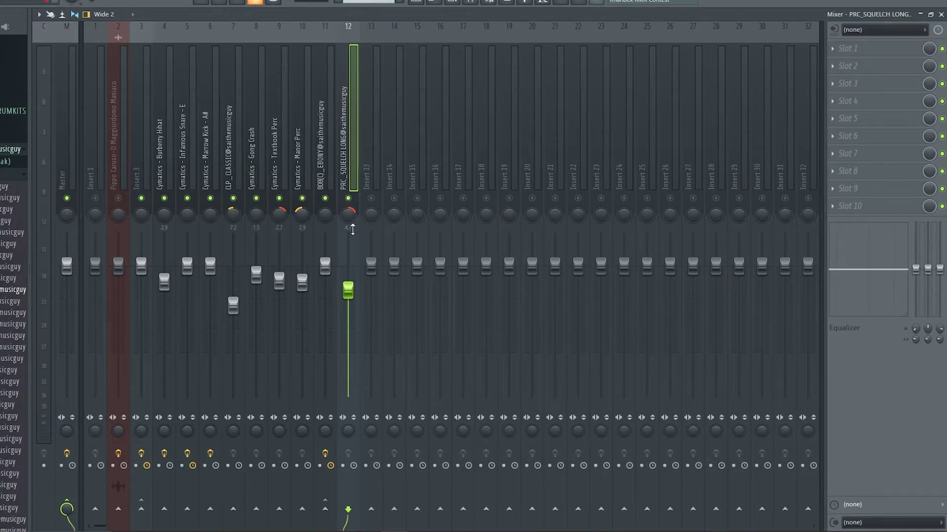
Play back the beat with the playlist and channel rack open, and close the channel rack when done.
click(417, 3)
click(451, 3)
key(space)
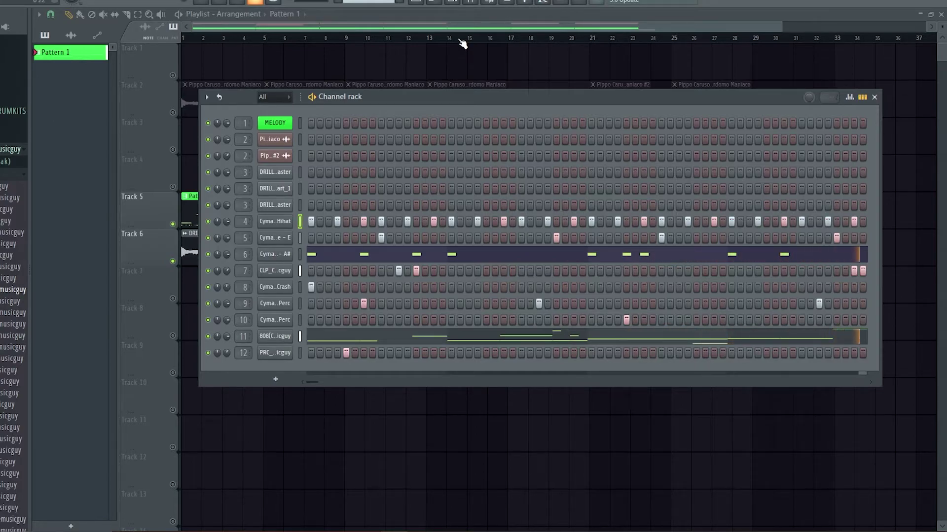
key(space)
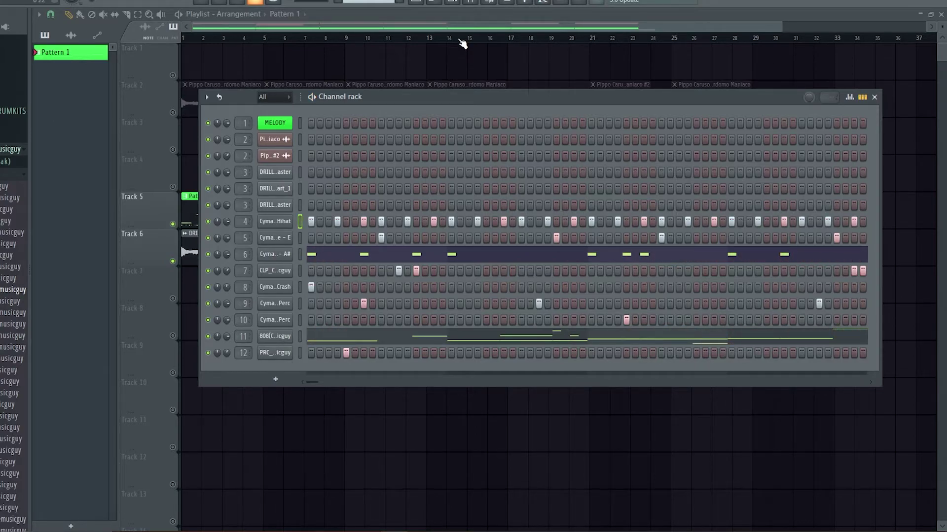
key(F6)
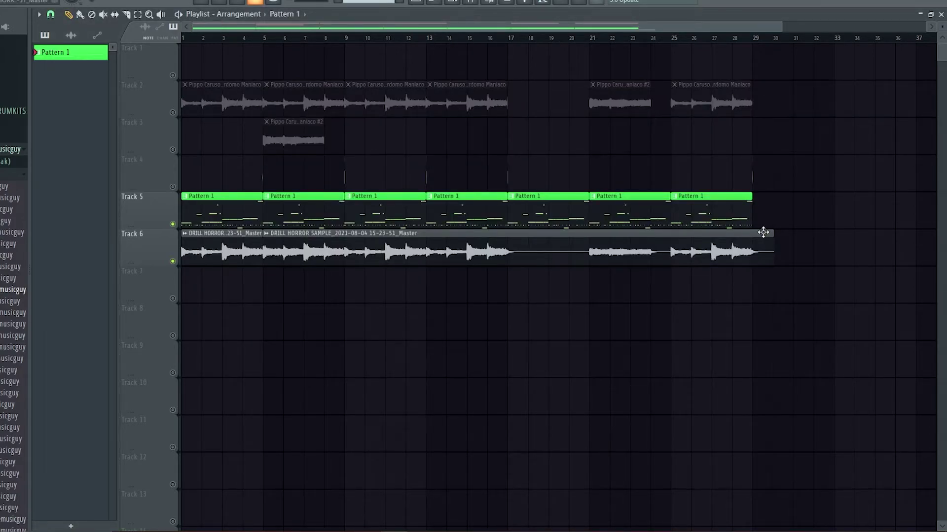
Set the playlist snap to Bar and slice the Track 6 drill sample clip at bars 17 and 9.
scroll(763, 232, down, 2)
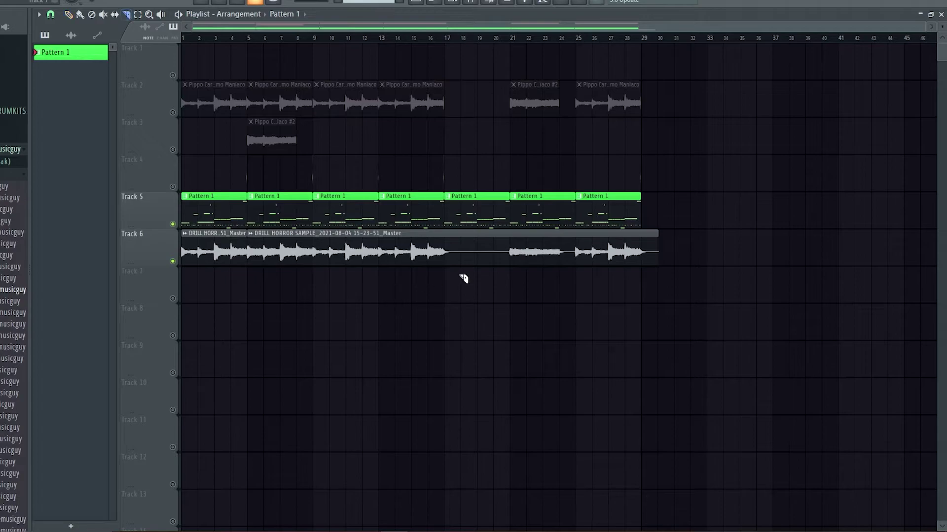
scroll(442, 257, up, 2)
click(452, 251)
key(ctrl+z)
click(50, 13)
click(86, 181)
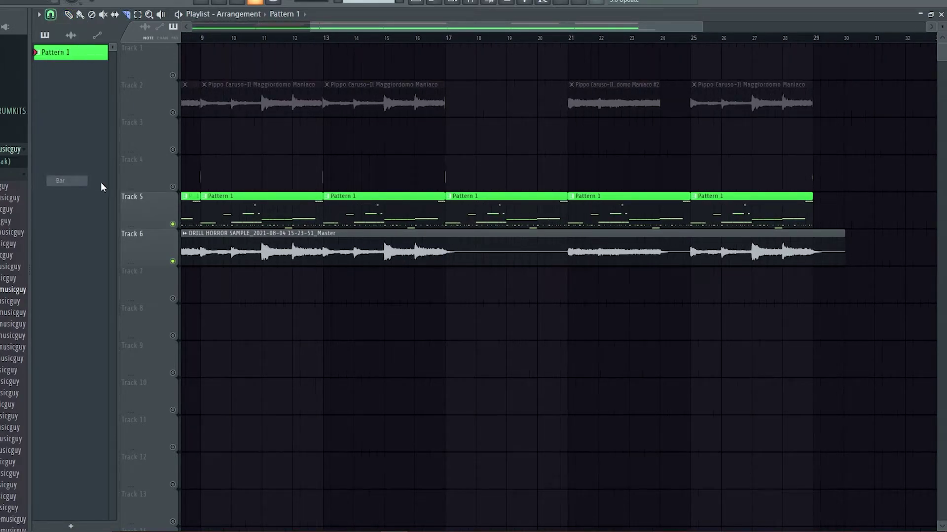
scroll(419, 250, down, 2)
click(431, 255)
click(277, 251)
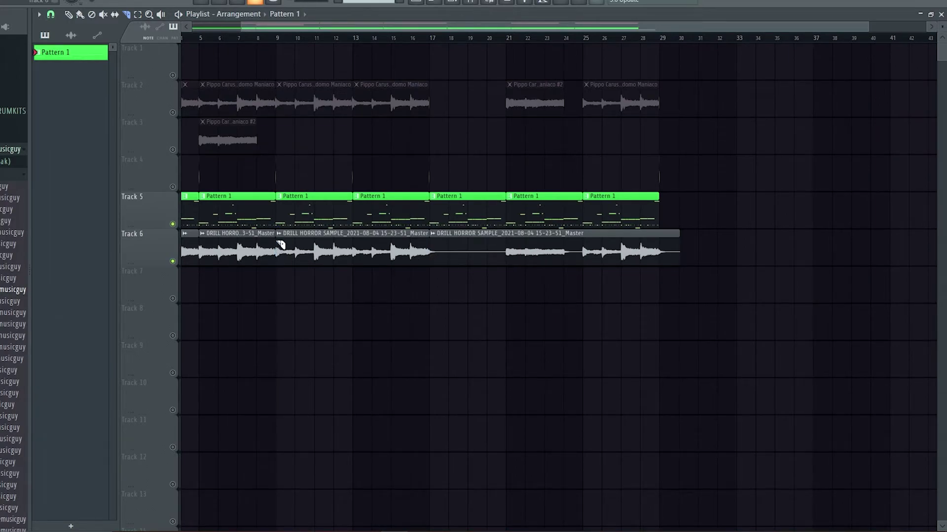
Move the sample clip after bar 17 up to Track 4 and repeat the bar 9 to 17 clip at bar 17.
scroll(345, 261, down, 1)
key(p)
mouse_move(475, 242)
mouse_down()
mouse_move(472, 154)
mouse_move(432, 249)
mouse_up()
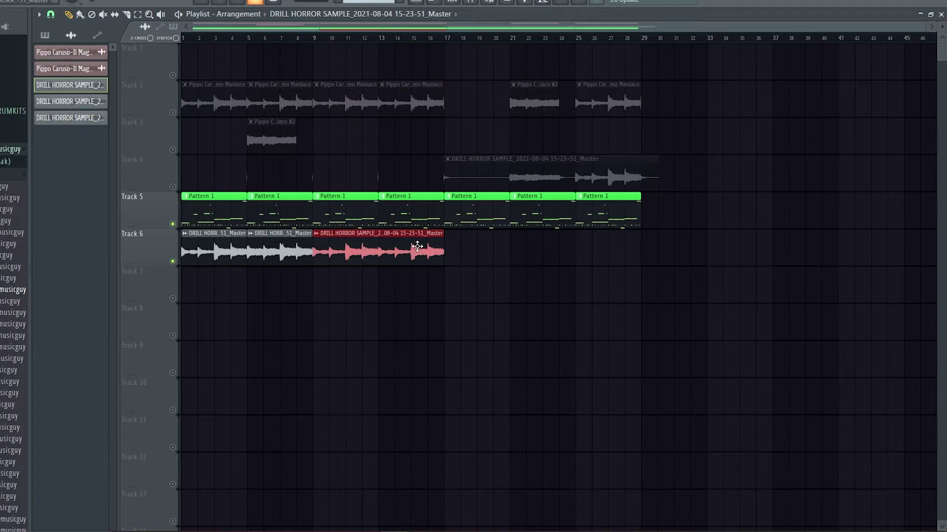
scroll(438, 273, up, 5)
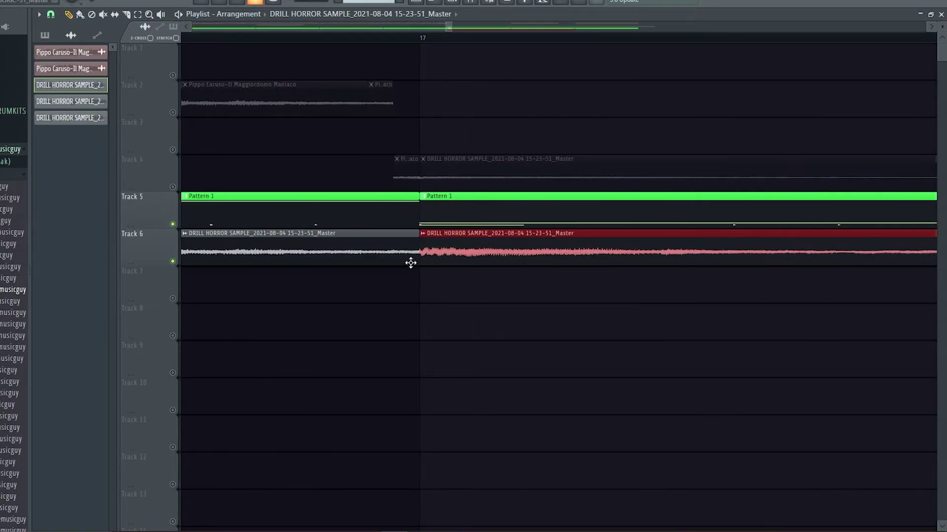
scroll(412, 261, down, 3)
scroll(416, 282, down, 5)
Select the two sample clips spanning bars 9 to 25 on Track 6 and duplicate them repeatedly up to bar 105.
drag(368, 251, 574, 238)
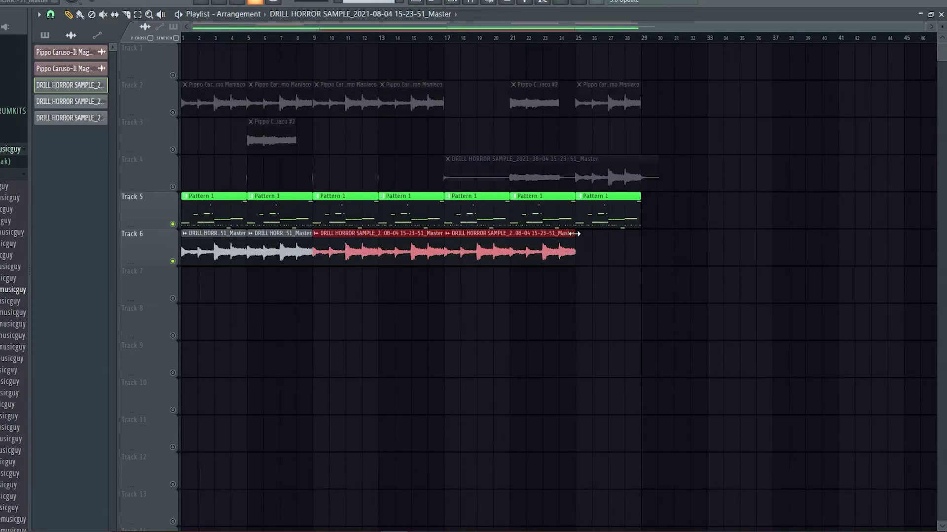
key(ctrl+b)
key(ctrl+b)
key(ctrl+b)
key(ctrl+b)
scroll(570, 269, down, 5)
key(ctrl+b)
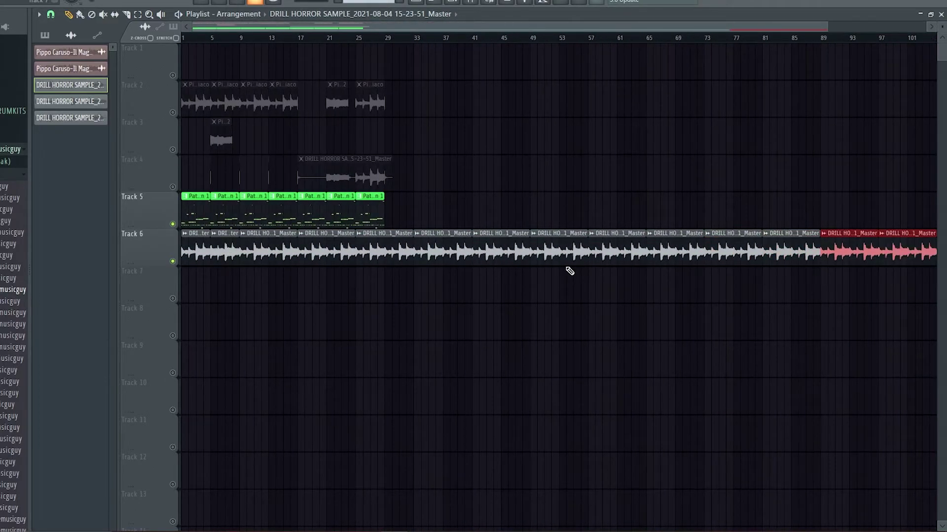
Move the seven Pattern 1 clips from Track 5 down to Track 7 and unmute all playlist tracks.
scroll(568, 271, down, 1)
click(558, 326)
right_click(558, 325)
drag(368, 217, 180, 304)
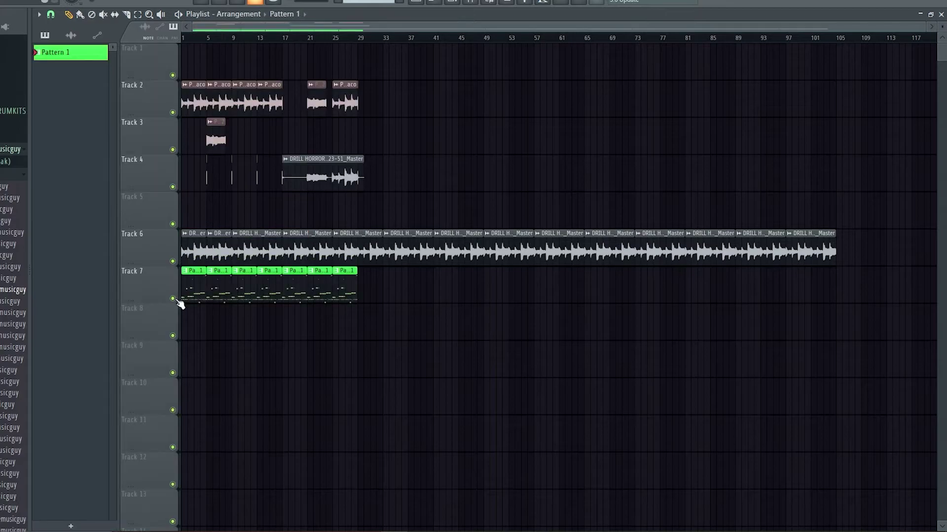
Delete the sample clips on Tracks 2 and 3 and the slivers on Track 4, and move the remaining sample clip to Track 3 at bar 105.
drag(380, 109, 99, 92)
key(Delete)
drag(271, 217, 183, 82)
key(Delete)
drag(331, 160, 887, 94)
Split Pattern 1 into separate patterns by channel.
click(44, 35)
right_click(63, 51)
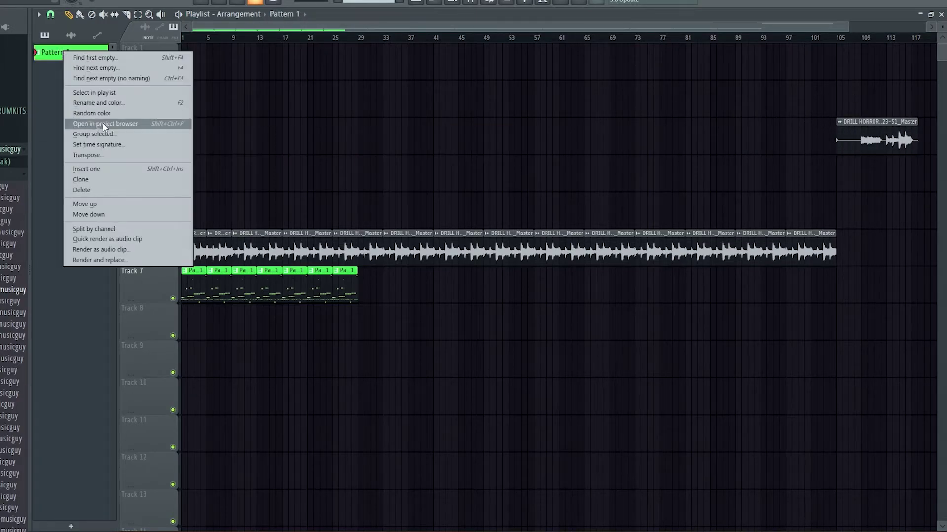
click(93, 225)
Place all nine split channel patterns at bar 1 on Tracks 8 to 16 and clear the old pattern clips from Track 7.
click(72, 55)
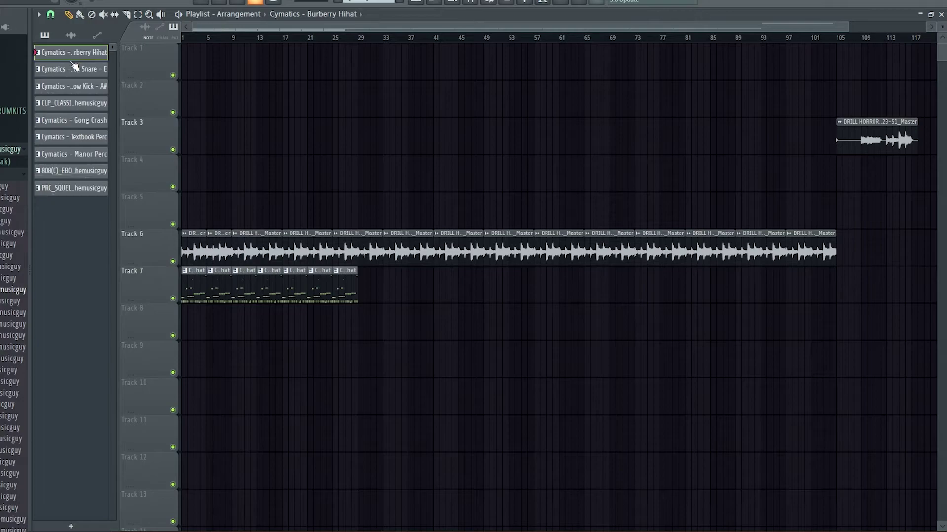
shift+click(69, 189)
drag(68, 65, 187, 328)
scroll(251, 324, down, 3)
scroll(251, 306, up, 2)
drag(385, 131, 193, 138)
ctrl+shift+click(158, 336)
ctrl+shift+click(159, 479)
drag(187, 464, 206, 463)
click(292, 414)
scroll(288, 367, up, 4)
scroll(293, 359, down, 6)
Select the Track 6 sample clips together with the split pattern clips and move them all up five tracks.
drag(718, 451, 22, 3)
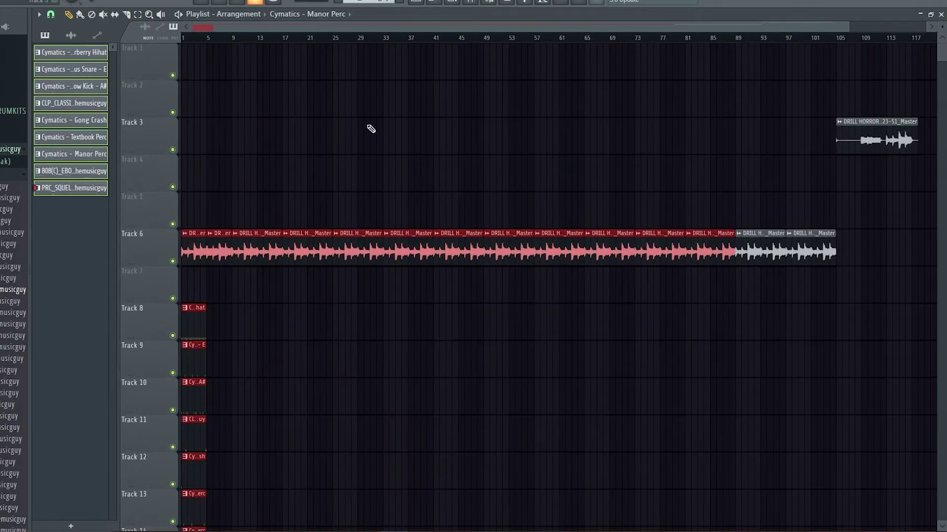
drag(890, 304, 671, 196)
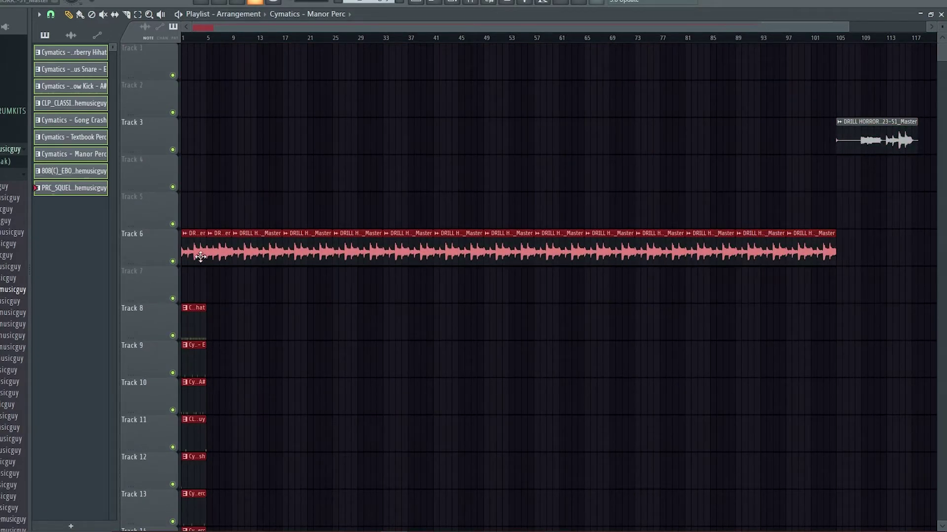
drag(201, 245, 197, 62)
drag(378, 192, 350, 231)
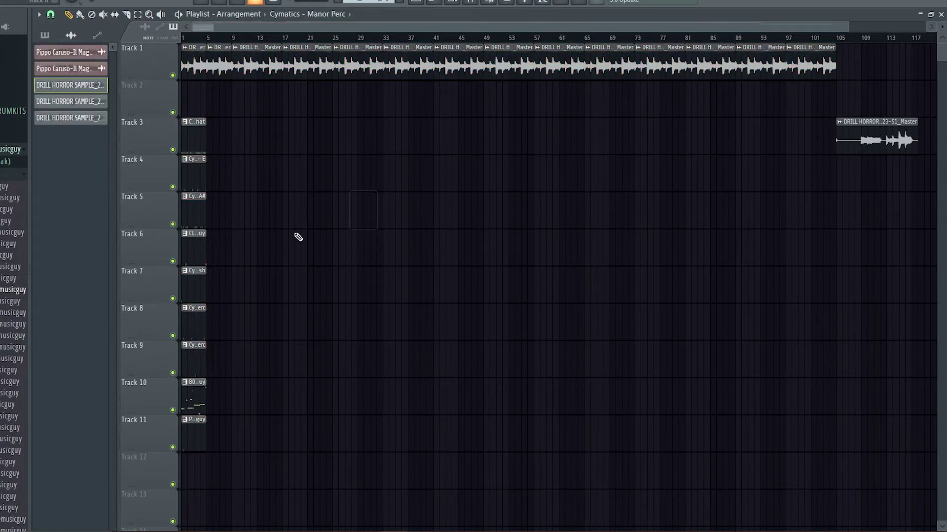
Select the pattern clips on Tracks 3 to 11 and duplicate them repeatedly up to bar 105.
drag(294, 453, 175, 127)
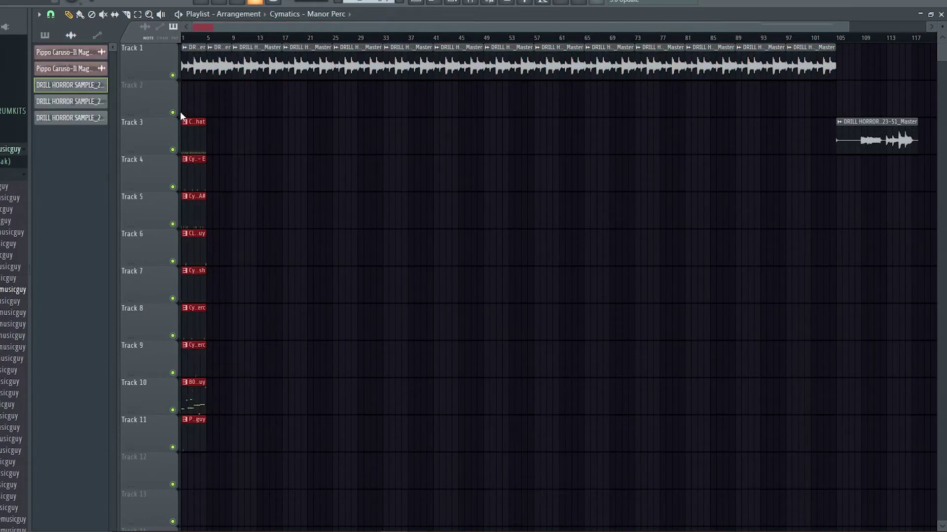
key(ctrl+b)
key(ctrl+b)
key(ctrl+b)
key(ctrl+b)
key(ctrl+b)
key(ctrl+b)
key(ctrl+b)
key(ctrl+b)
key(ctrl+b)
key(ctrl+b)
key(ctrl+b)
key(ctrl+b)
key(ctrl+b)
key(ctrl+b)
key(ctrl+b)
key(ctrl+b)
key(ctrl+b)
key(ctrl+b)
key(ctrl+b)
key(ctrl+b)
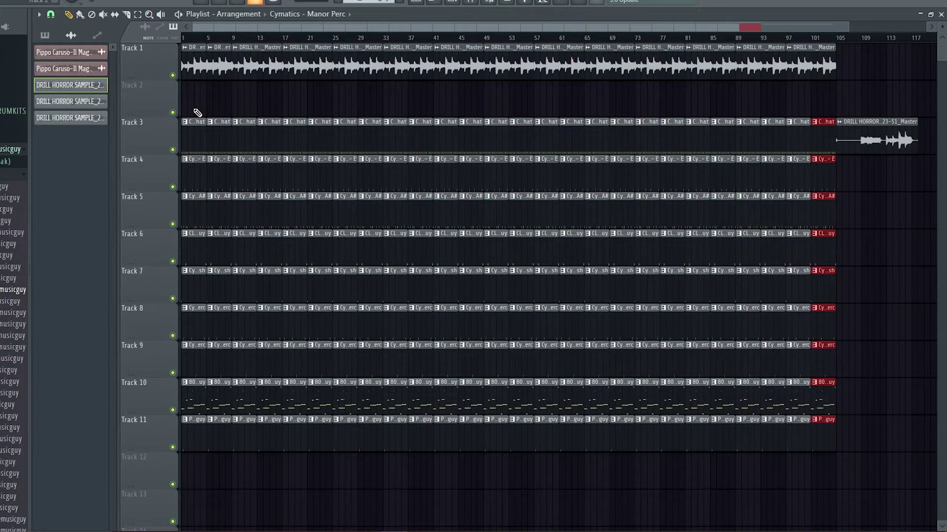
Clear the drum and 808 clips before bar 9 on Tracks 3 to 11 and move the playback position to bar 9.
scroll(295, 135, down, 2)
scroll(271, 111, up, 2)
click(301, 91)
right_click(299, 91)
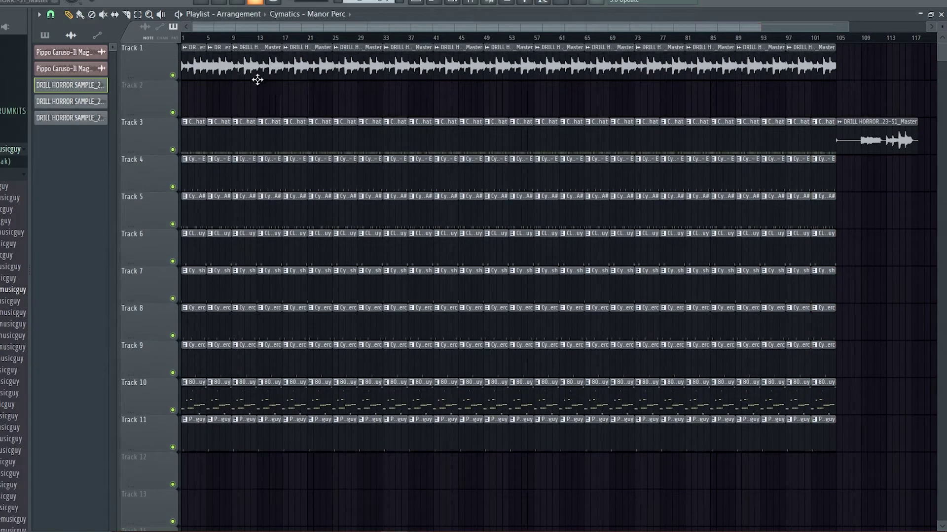
scroll(264, 41, up, 5)
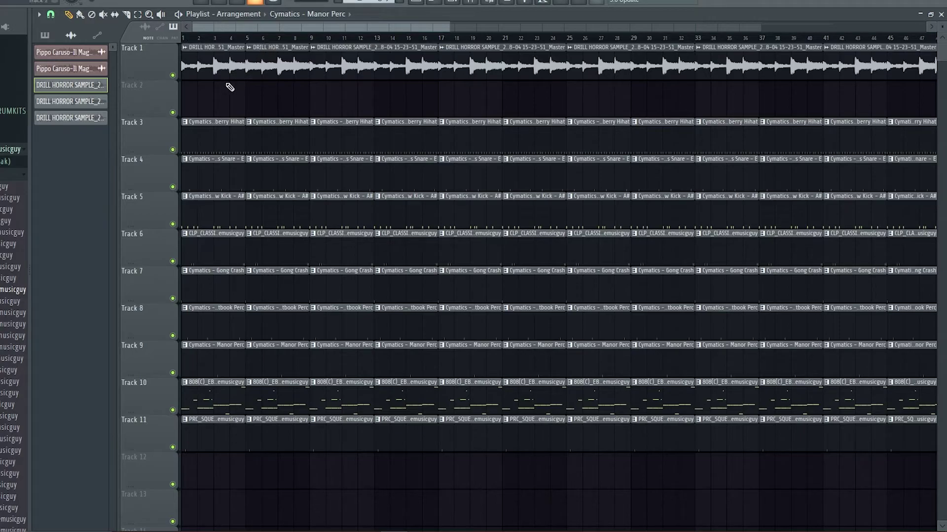
scroll(239, 73, up, 3)
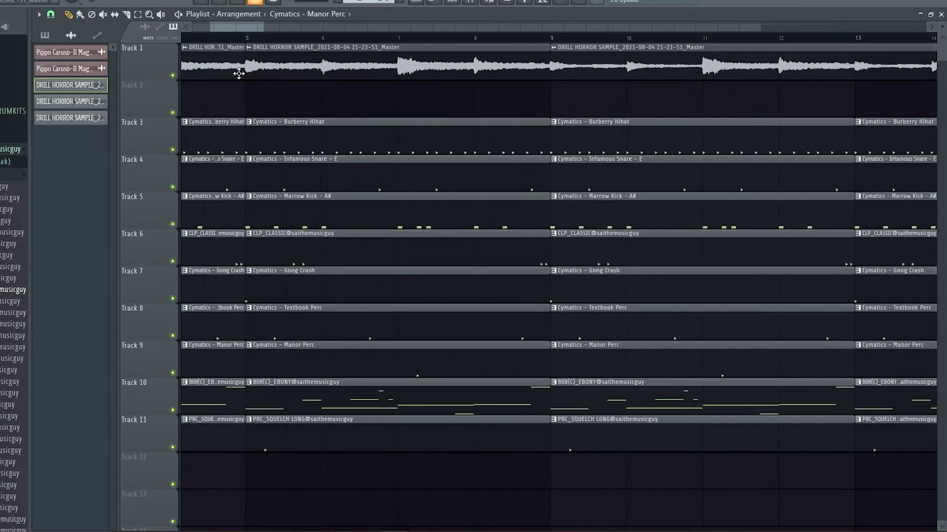
scroll(239, 73, down, 4)
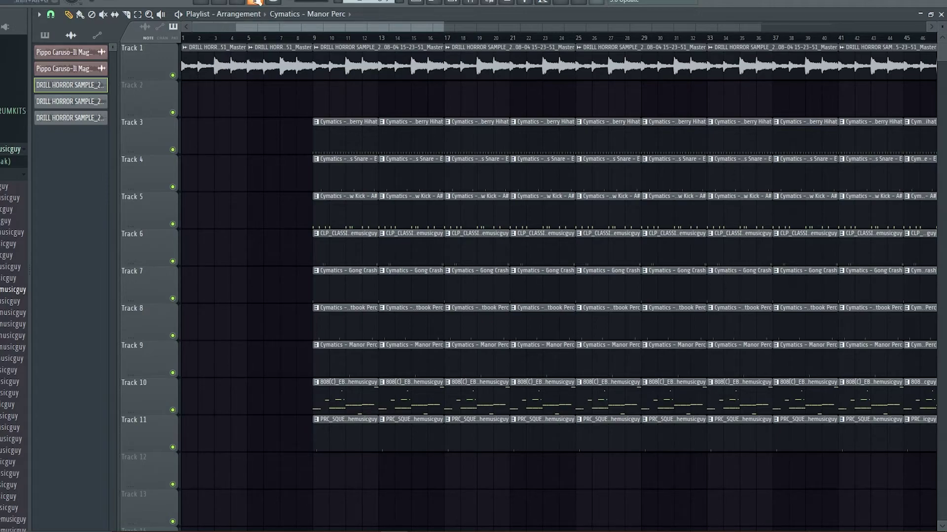
click(279, 37)
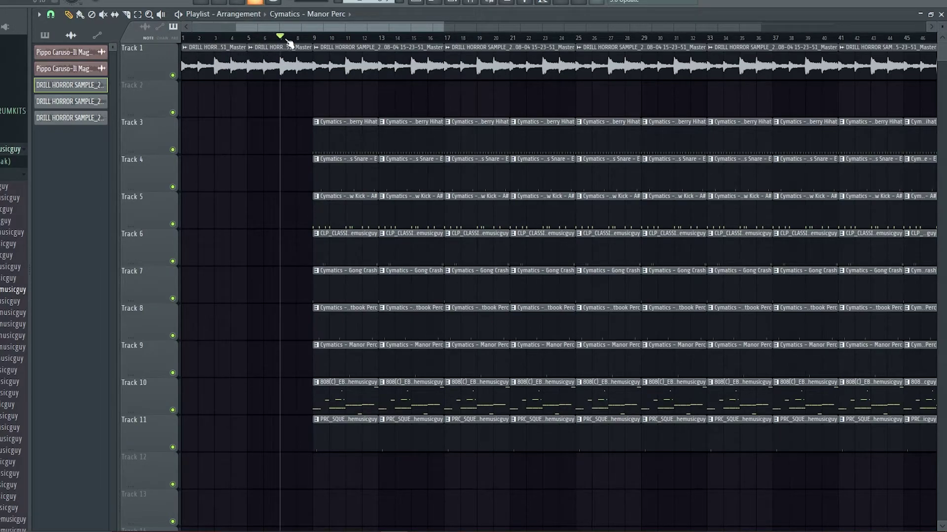
mouse_move(290, 39)
mouse_down()
mouse_move(344, 36)
mouse_move(313, 38)
mouse_up()
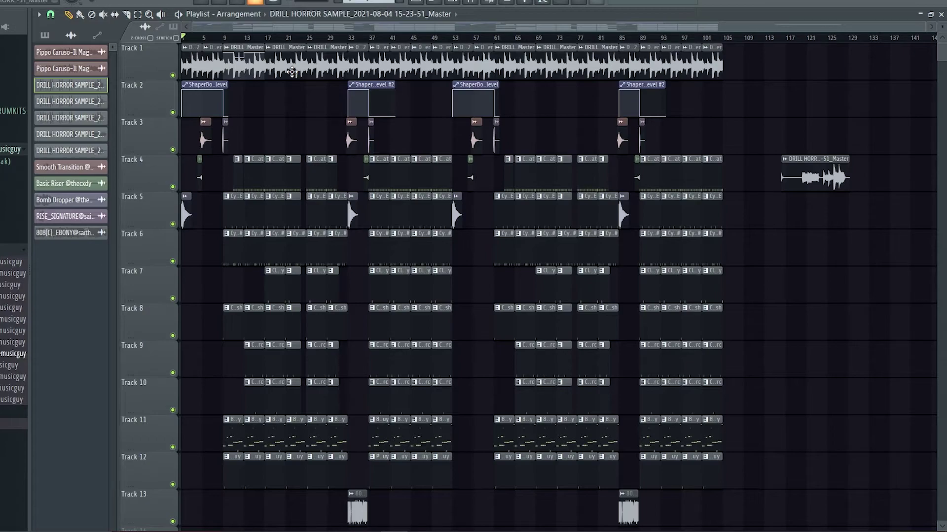
Delete the leftover sample clip on Track 4 and place an empty Pattern 10 clip on Track 2 at the end of the arrangement.
right_click(811, 179)
scroll(362, 2, down, 8)
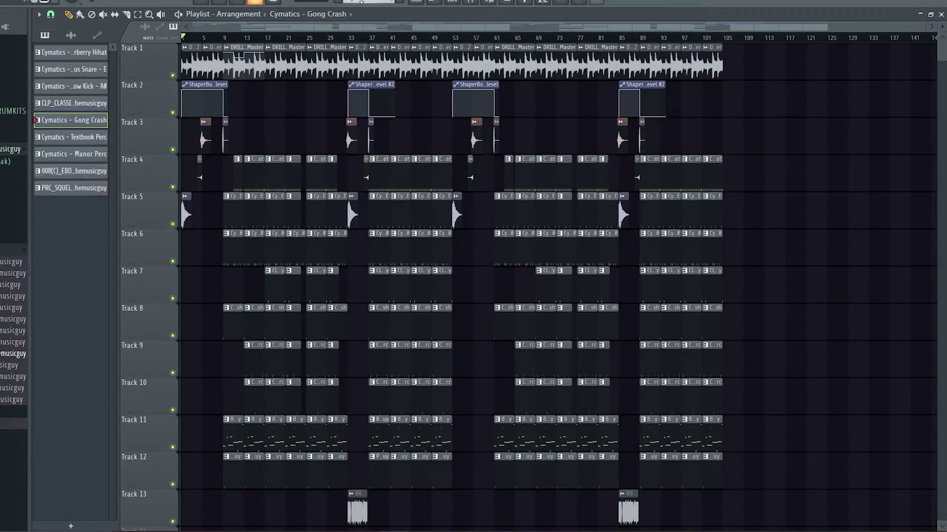
scroll(365, 2, down, 1)
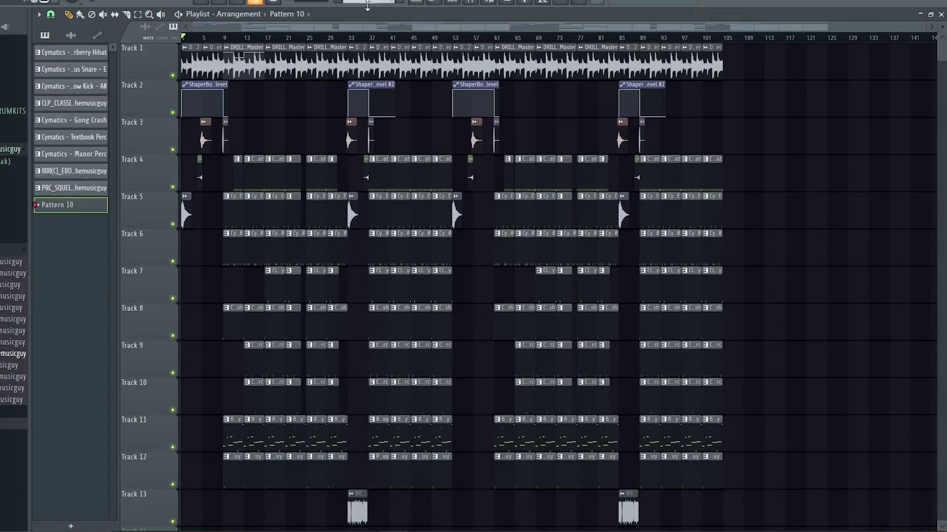
scroll(725, 113, up, 6)
scroll(742, 120, down, 5)
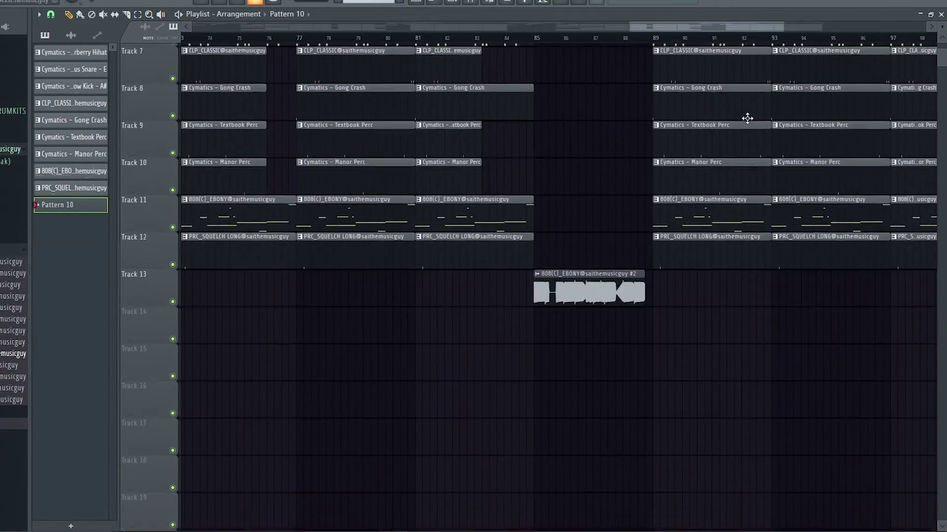
scroll(767, 124, down, 4)
scroll(774, 127, up, 6)
scroll(858, 84, up, 5)
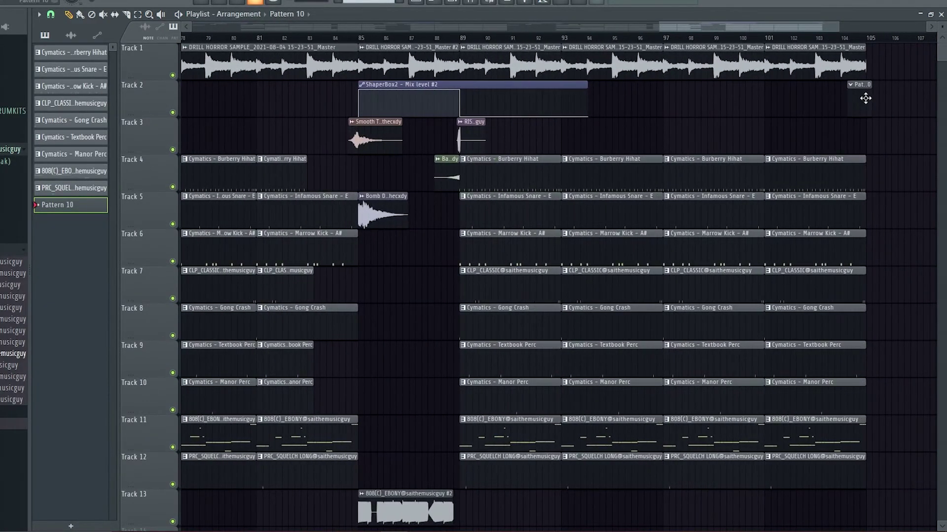
scroll(885, 85, down, 6)
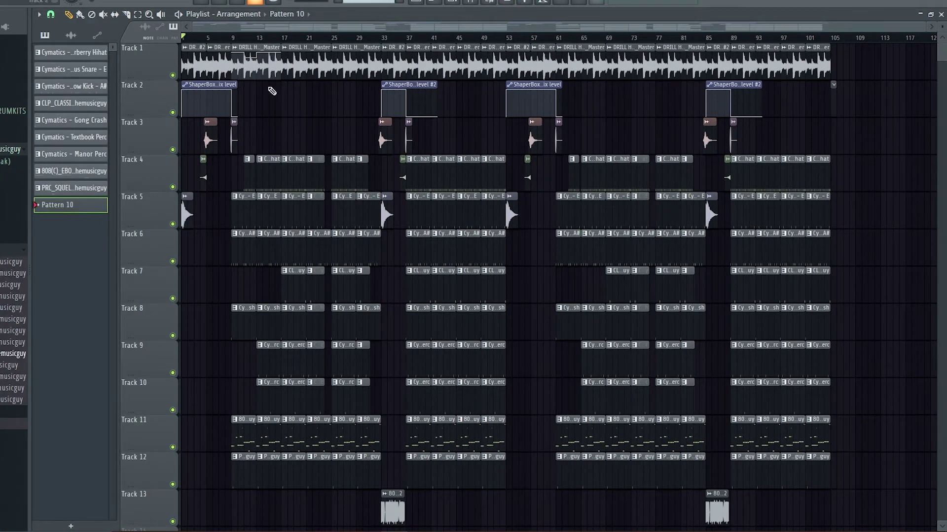
Examine the sample clips running along Track 1 and the effect clips in the intro.
scroll(228, 64, up, 3)
drag(205, 64, 853, 57)
scroll(652, 48, down, 2)
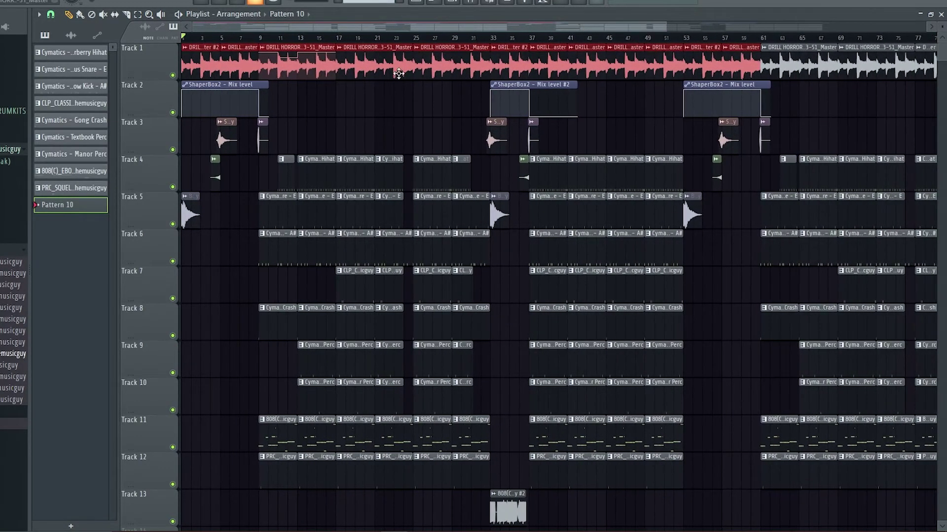
click(335, 110)
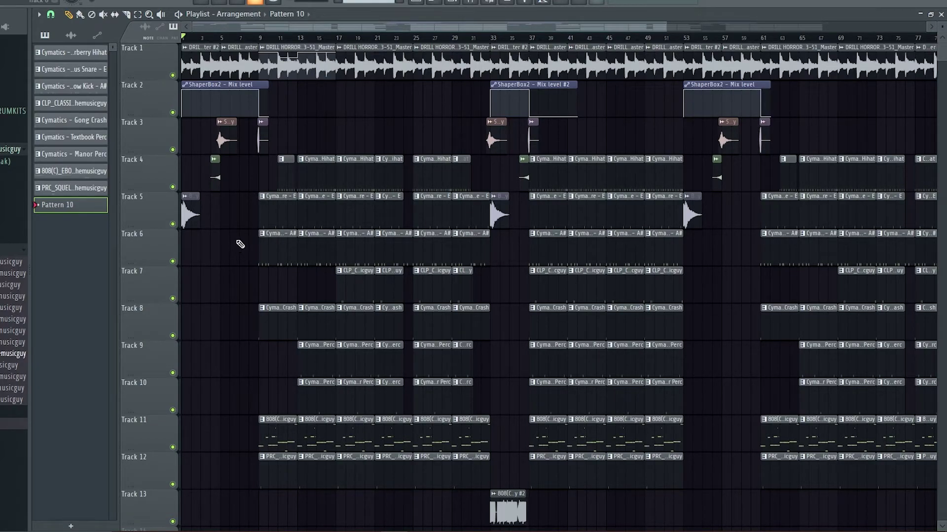
drag(207, 66, 182, 50)
mouse_move(271, 172)
mouse_down()
mouse_move(264, 456)
mouse_move(270, 448)
mouse_move(275, 458)
mouse_move(261, 120)
mouse_move(261, 181)
mouse_up()
scroll(269, 222, up, 3)
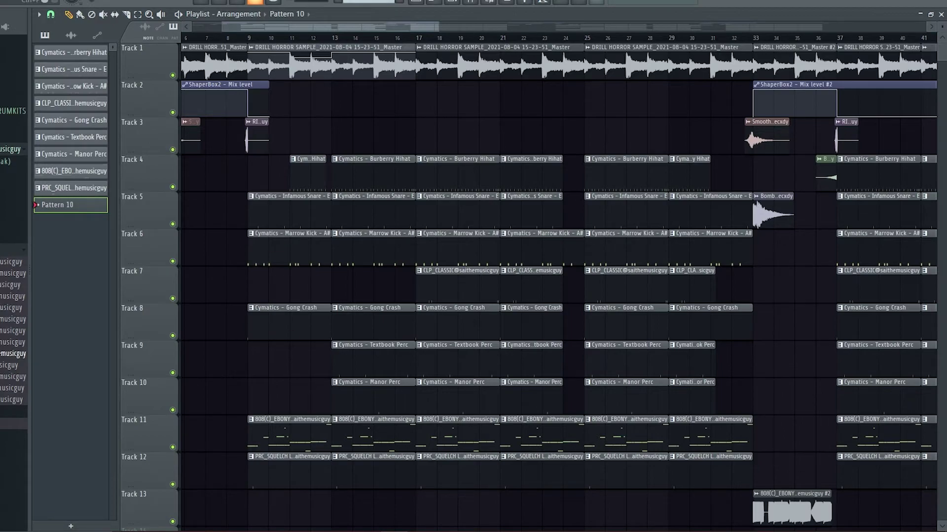
scroll(198, 50, left, 3)
Review the song structure from bar 1 to 33 by highlighting the intro sample clips and the successive drum sections.
drag(196, 60, 348, 76)
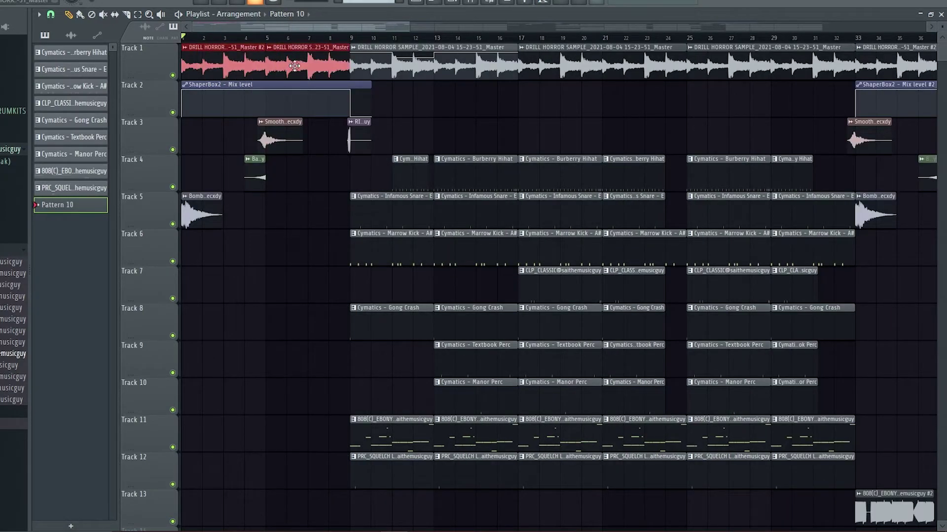
mouse_move(375, 505)
mouse_down()
mouse_move(341, 197)
mouse_move(347, 269)
mouse_move(354, 197)
mouse_move(373, 285)
mouse_move(373, 508)
mouse_up()
drag(402, 182, 444, 175)
ctrl+shift+click(408, 177)
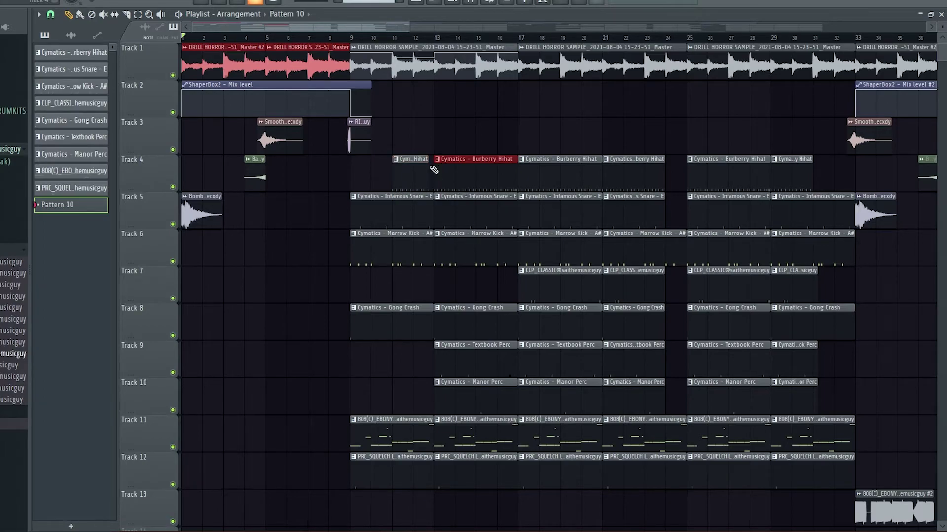
drag(438, 129, 499, 518)
drag(525, 127, 605, 482)
drag(633, 138, 653, 493)
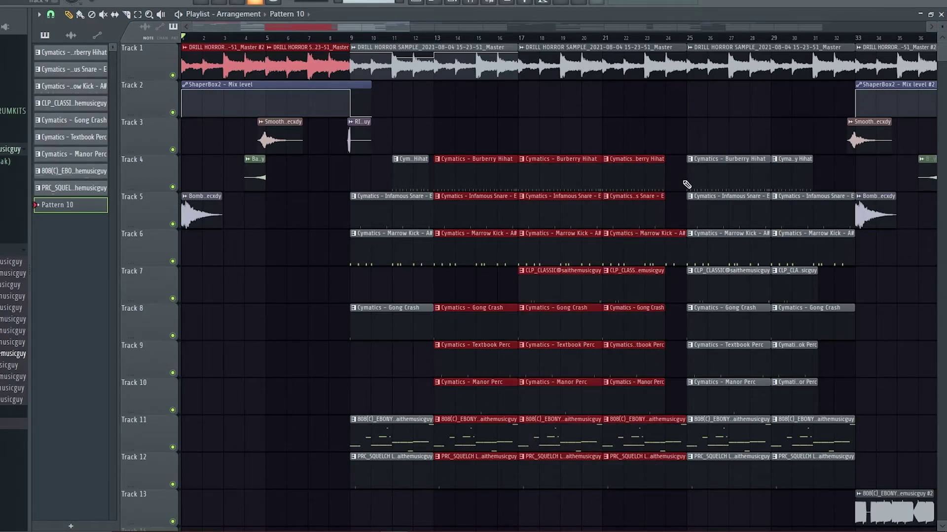
drag(697, 140, 775, 461)
scroll(845, 253, down, 8)
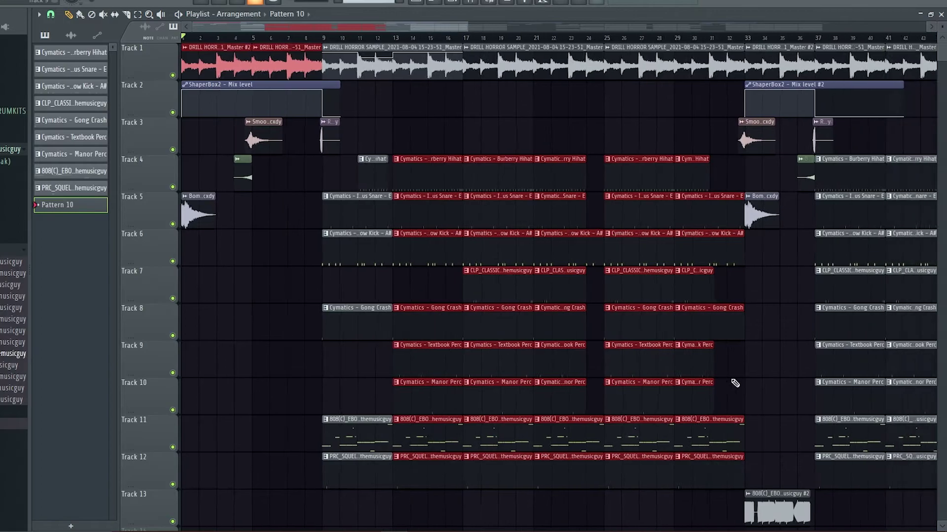
Examine the 808 pattern clips on Track 11 and the 808 audio clip on Track 13 at bar 33.
drag(267, 452, 404, 436)
ctrl+shift+click(148, 436)
scroll(343, 433, down, 3)
scroll(498, 335, down, 5)
scroll(387, 369, up, 3)
scroll(388, 369, up, 1)
drag(488, 366, 318, 331)
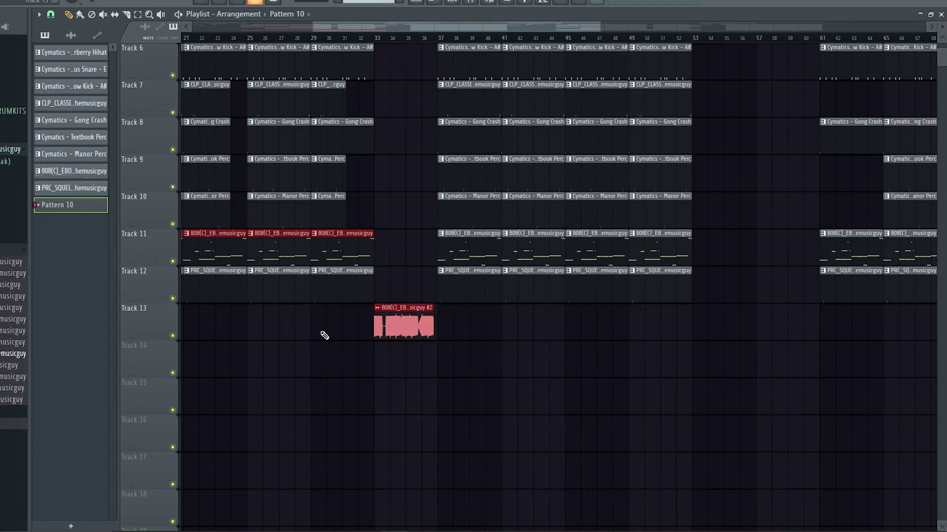
click(481, 359)
right_click(482, 368)
Inspect the RC-20 Retro Color, Fruity soft clipper and Fruity parametric EQ 2 effects on the 808 audio clip's mixer insert.
click(405, 329)
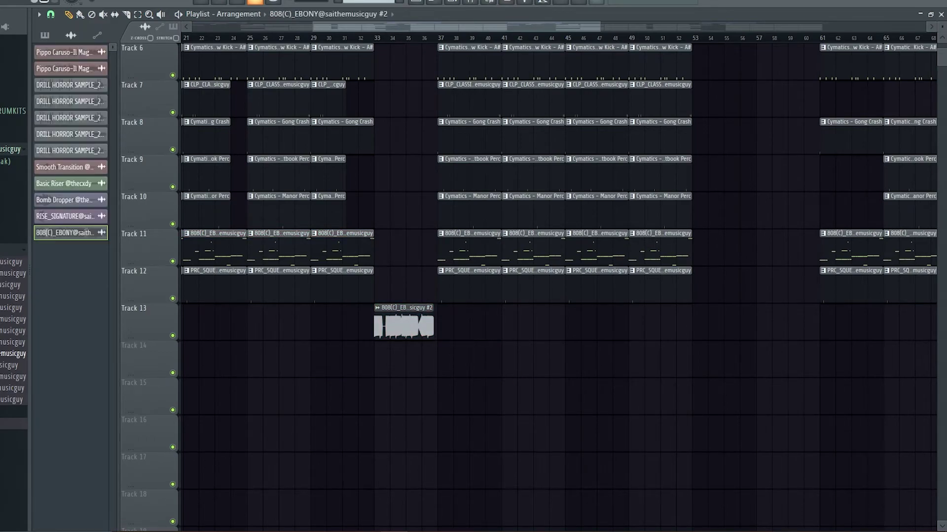
click(469, 2)
click(844, 64)
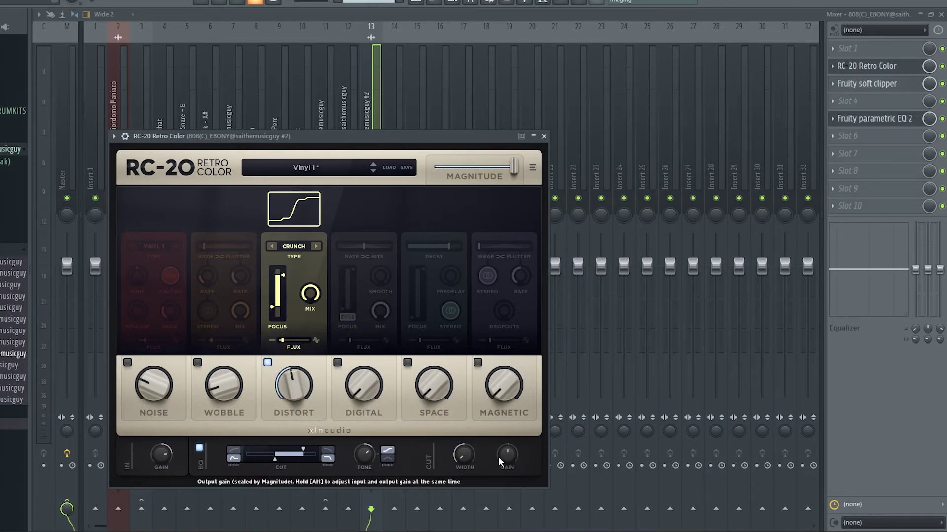
click(860, 87)
click(884, 122)
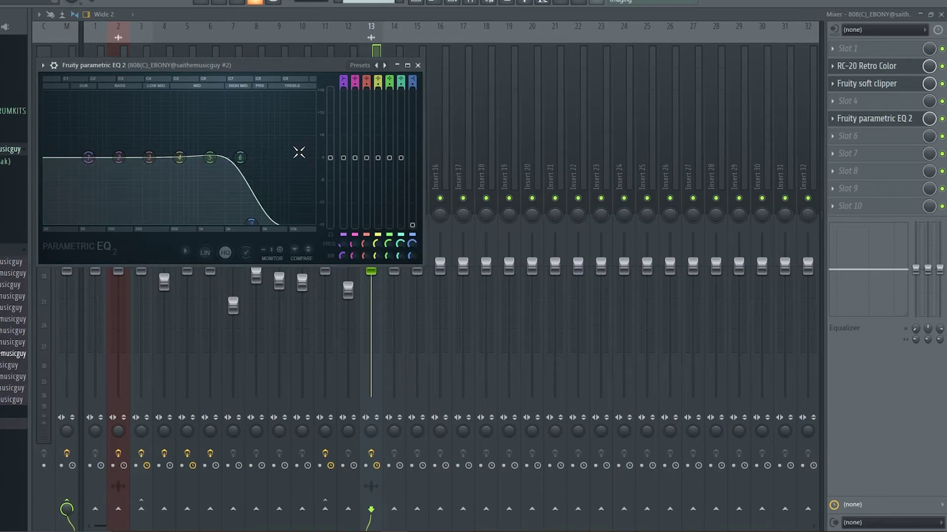
click(416, 4)
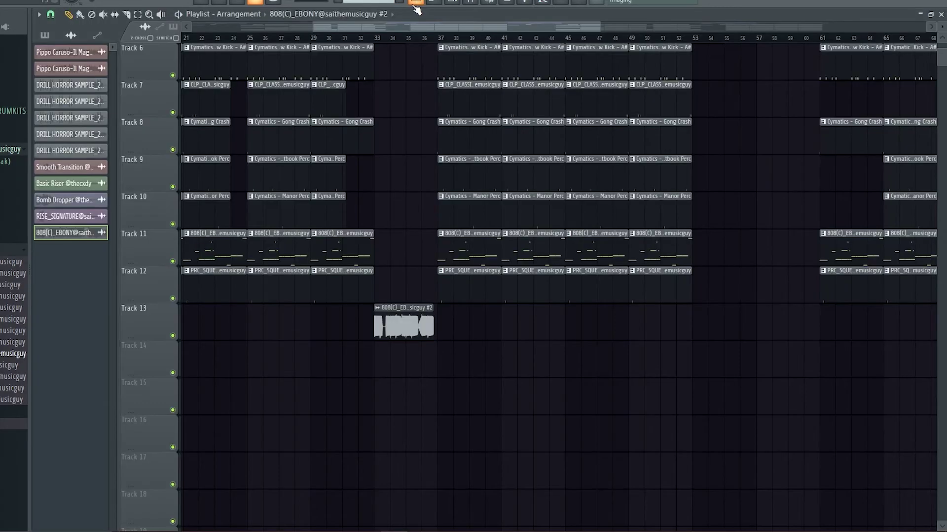
Review the full arrangement and highlight the ShaperBox2 mix level automation clip at the start of Track 2.
scroll(417, 92, up, 5)
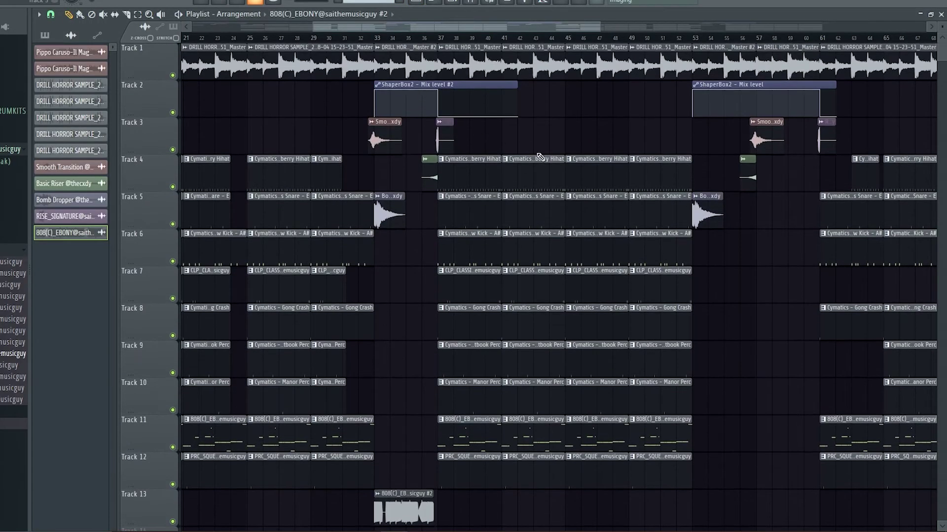
scroll(544, 156, down, 4)
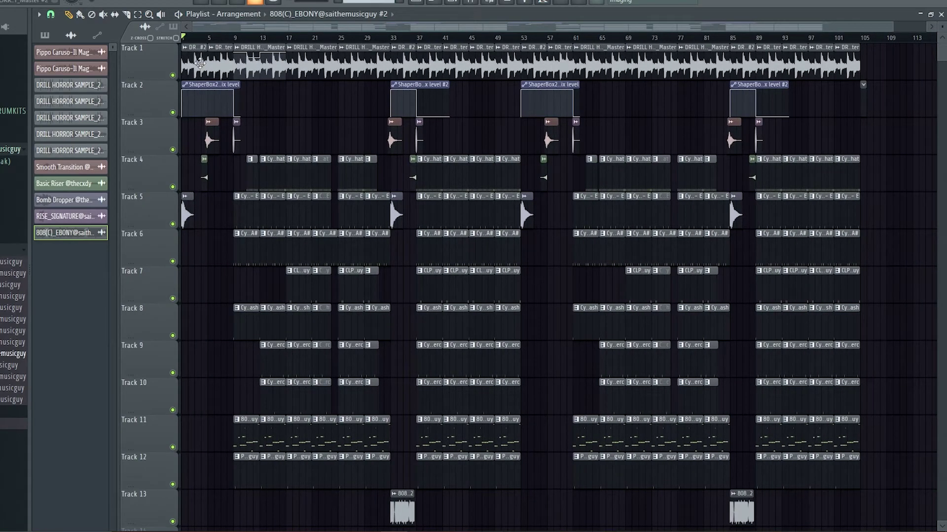
scroll(400, 93, up, 3)
scroll(399, 93, down, 3)
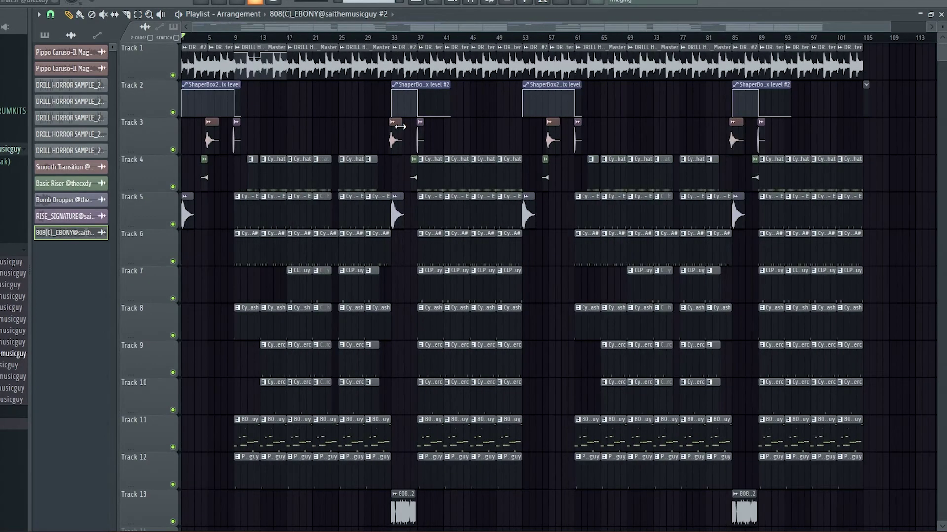
scroll(198, 91, up, 3)
scroll(259, 28, left, 1)
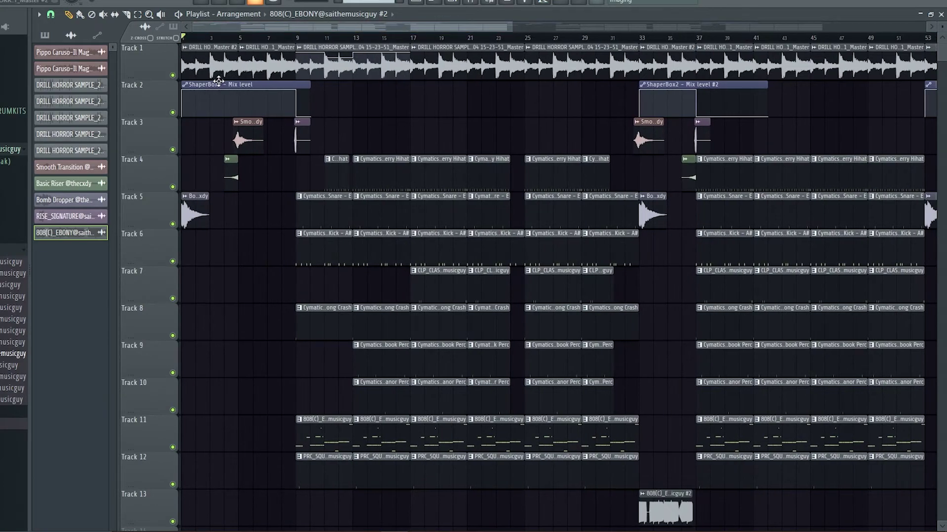
click(215, 87)
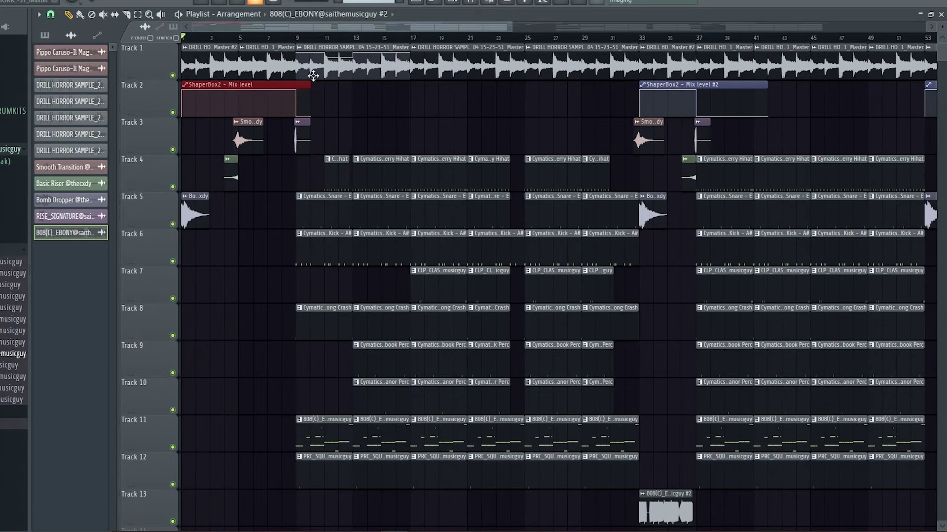
Examine the volume envelope on the Track 1 sample clip from bar 9 to bar 17 by selecting and deselecting that clip.
ctrl+click(278, 83)
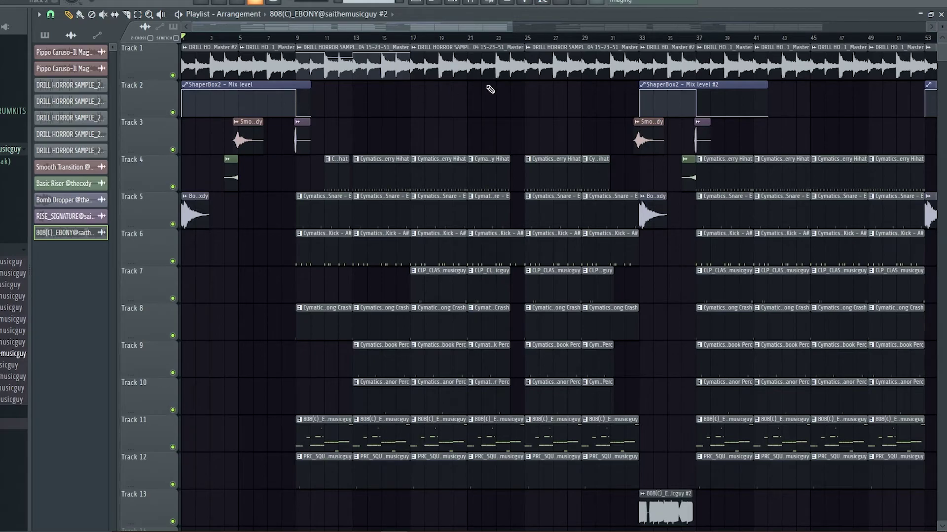
scroll(361, 112, down, 2)
scroll(502, 163, up, 3)
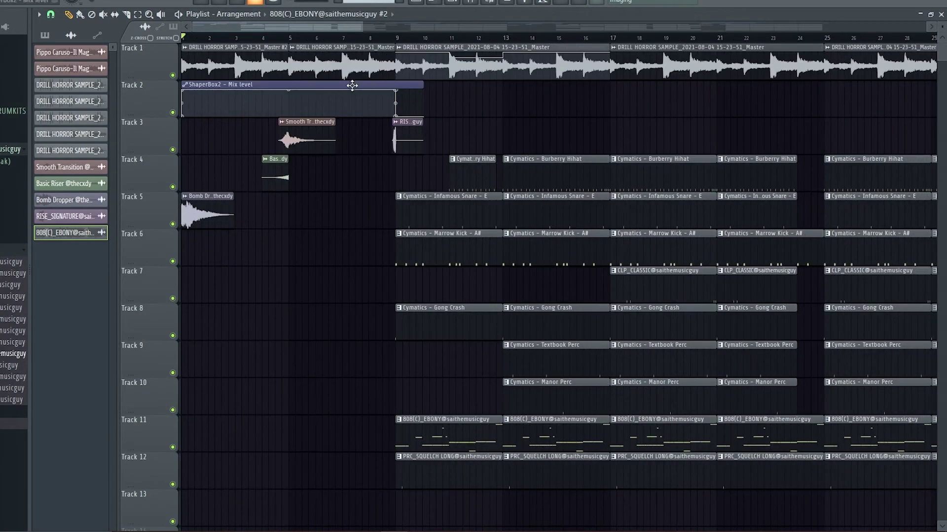
click(455, 54)
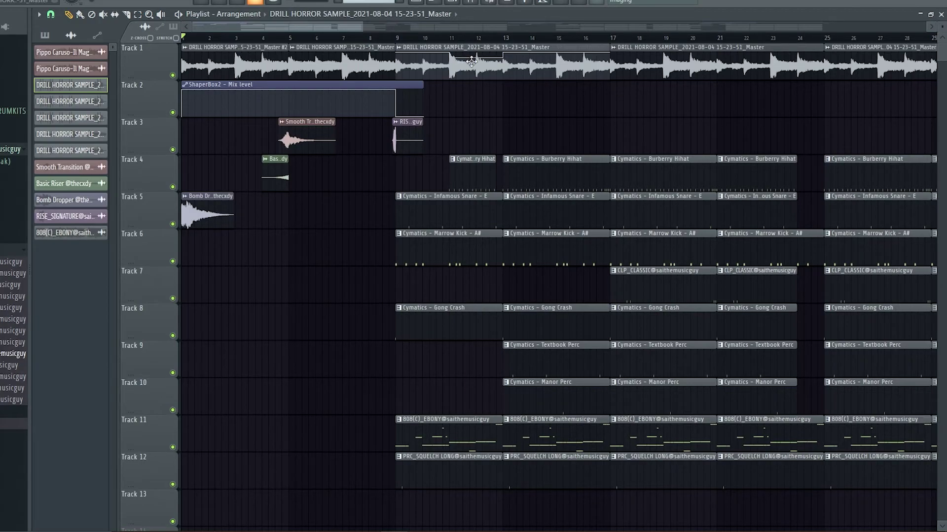
scroll(450, 93, up, 3)
drag(449, 41, 466, 42)
drag(562, 110, 470, 91)
ctrl+click(354, 70)
scroll(463, 112, down, 3)
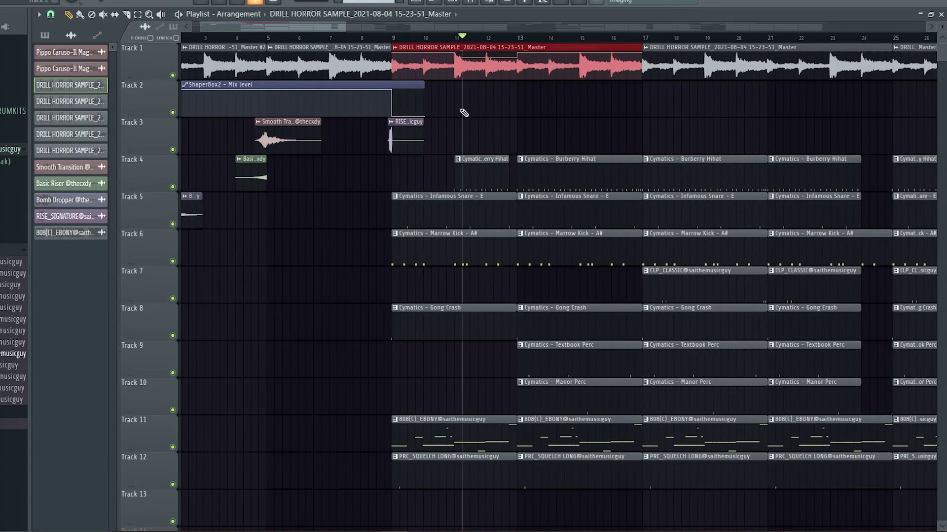
ctrl+click(436, 58)
scroll(474, 112, down, 2)
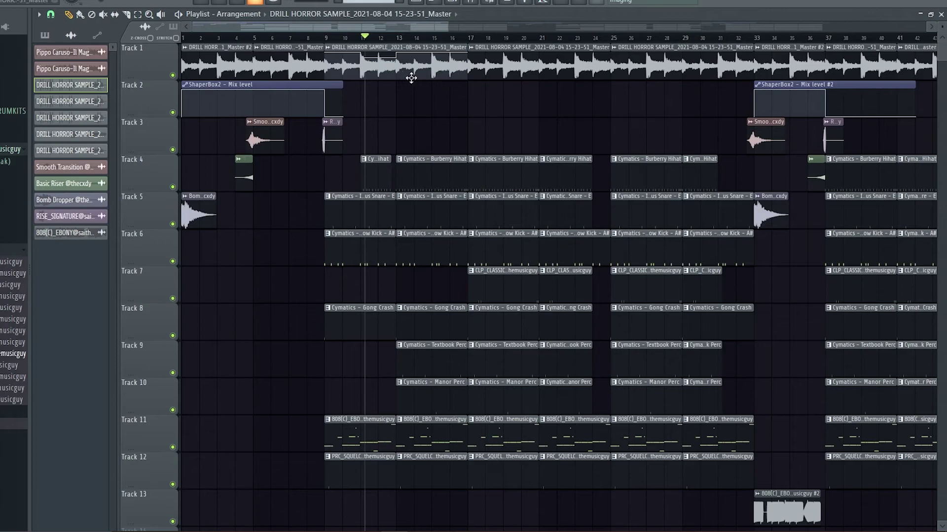
scroll(622, 121, down, 2)
scroll(295, 95, up, 3)
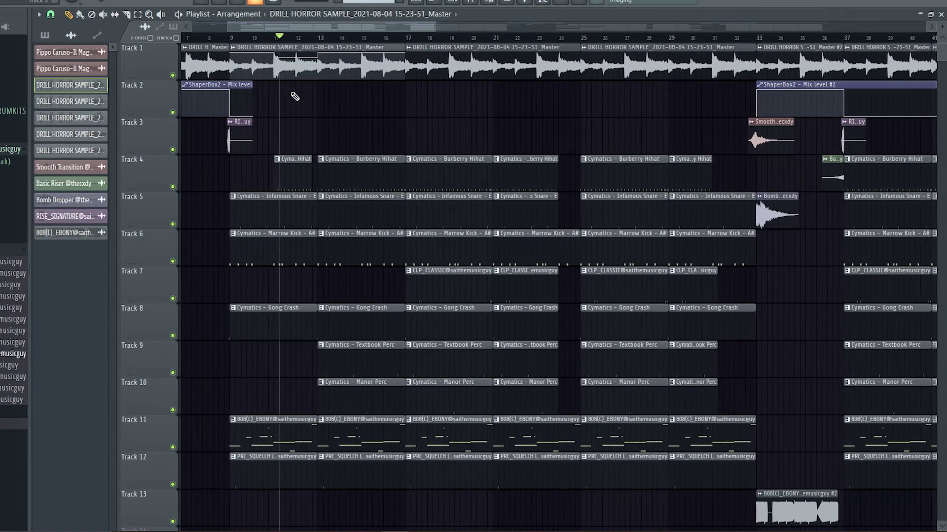
scroll(262, 111, down, 3)
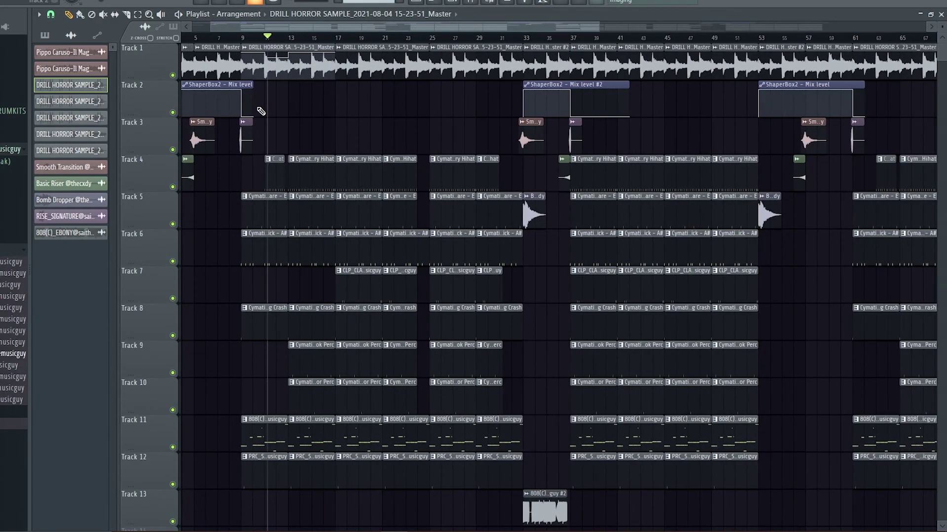
scroll(169, 125, down, 2)
scroll(190, 108, up, 4)
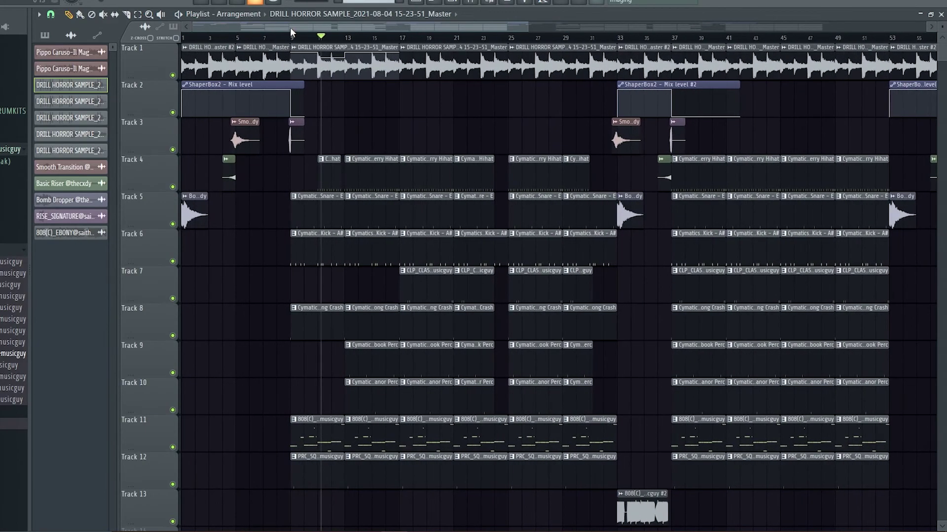
scroll(179, 41, up, 4)
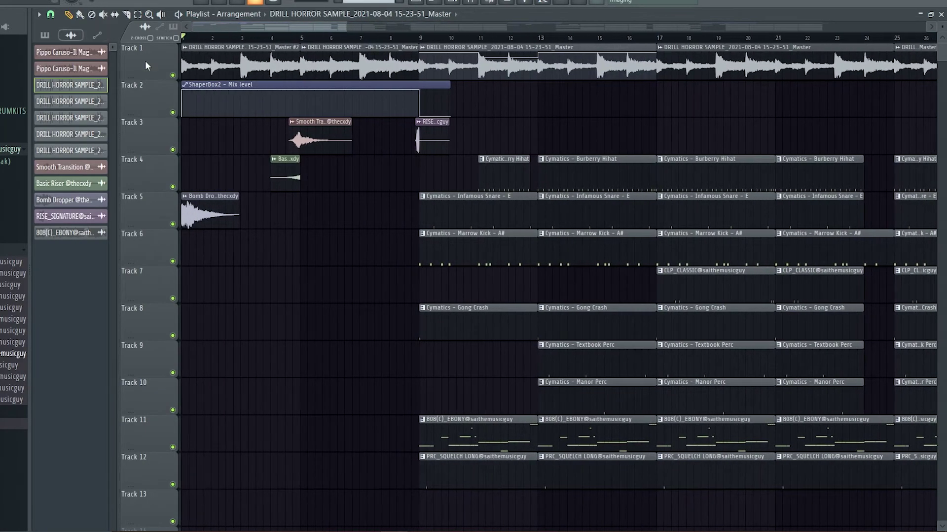
Preview the intro's Bomb Dropper, Basic Riser, Smooth Transition and RISE_SIGNATURE effect clips on Tracks 3 to 5.
click(204, 216)
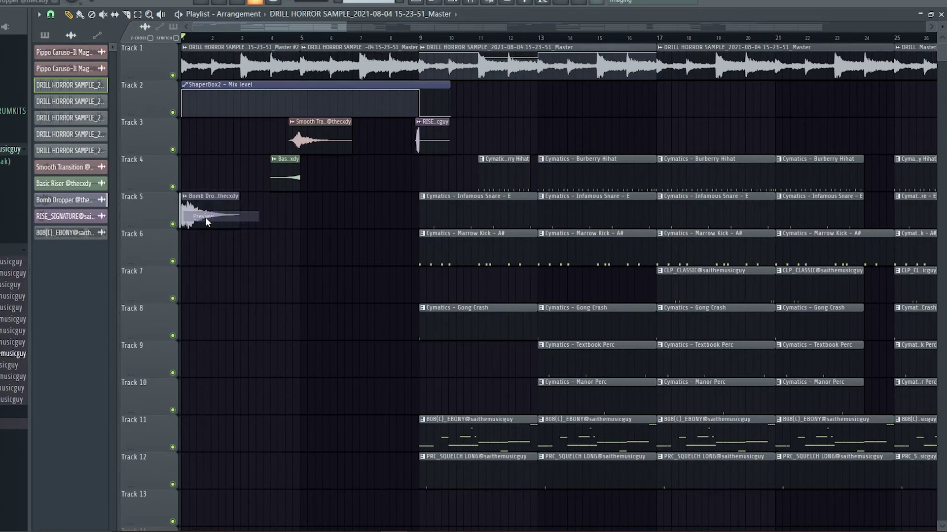
right_click(278, 166)
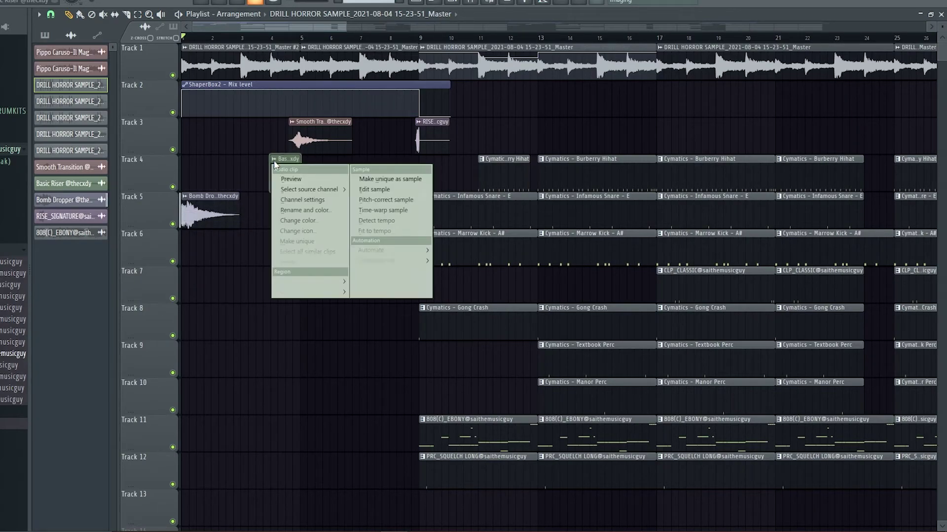
click(298, 179)
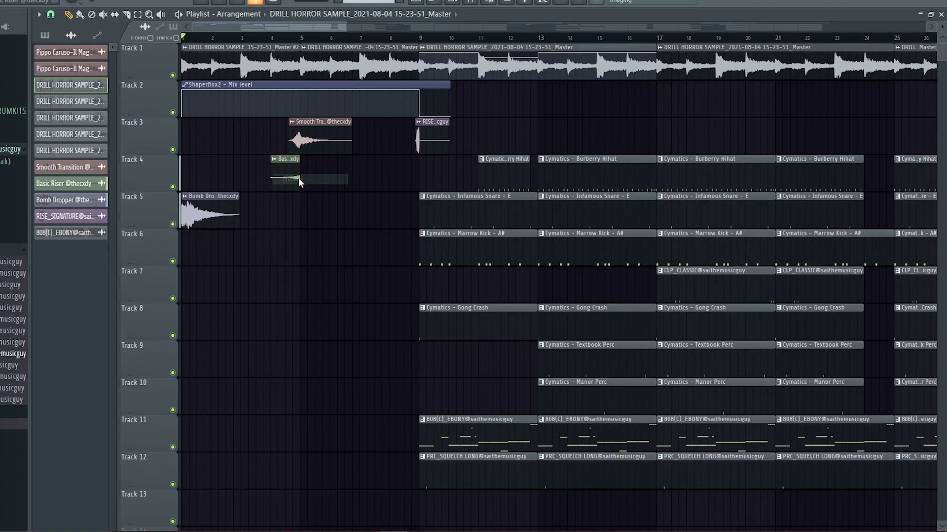
right_click(291, 128)
click(323, 143)
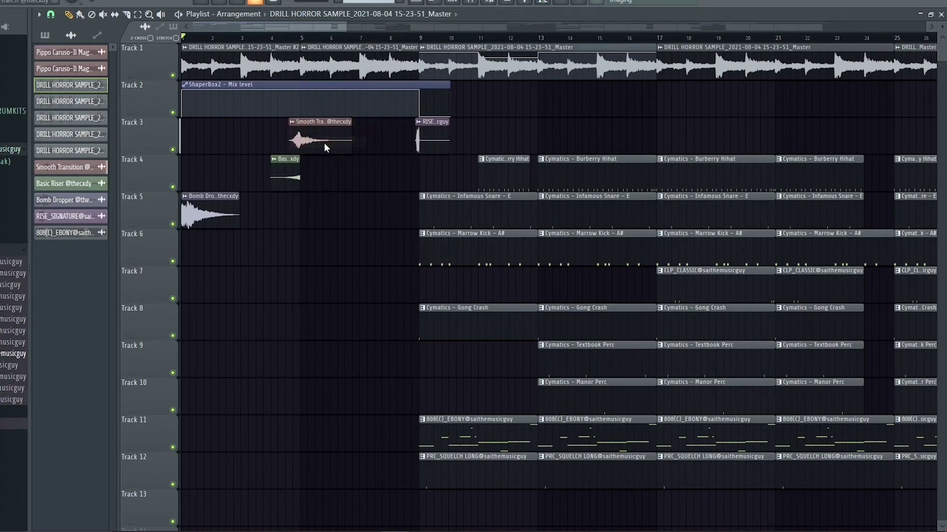
right_click(417, 126)
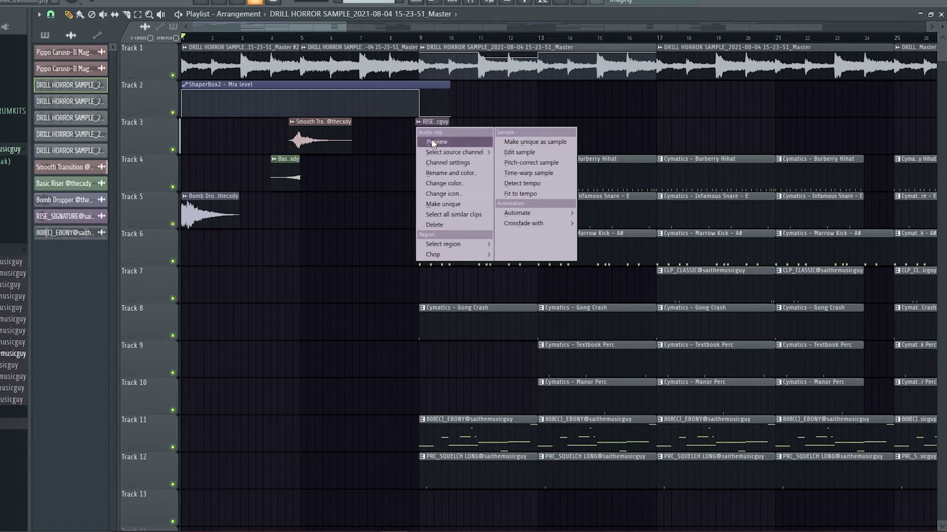
click(433, 143)
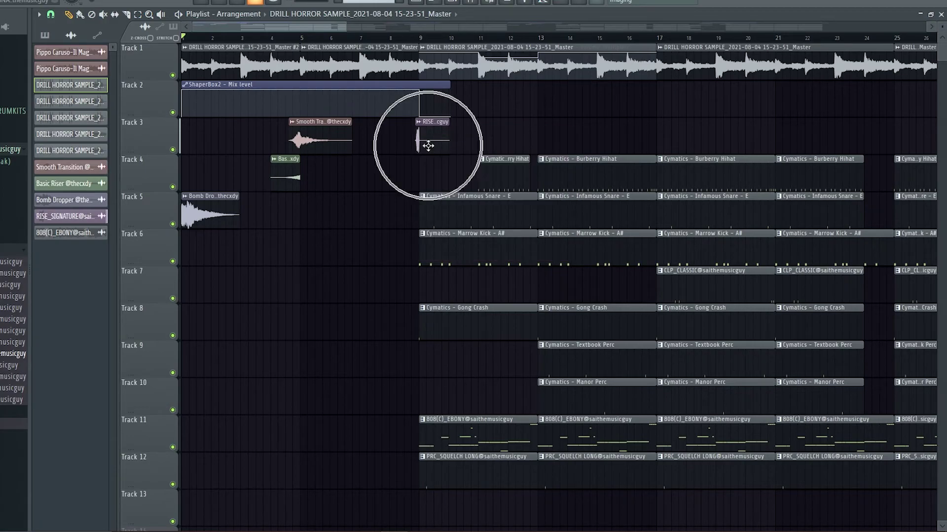
Review the placement of the transition effects on Tracks 3 to 5 across the whole arrangement.
ctrl+scroll(428, 145, up, 2)
scroll(427, 145, up, 2)
scroll(429, 158, down, 6)
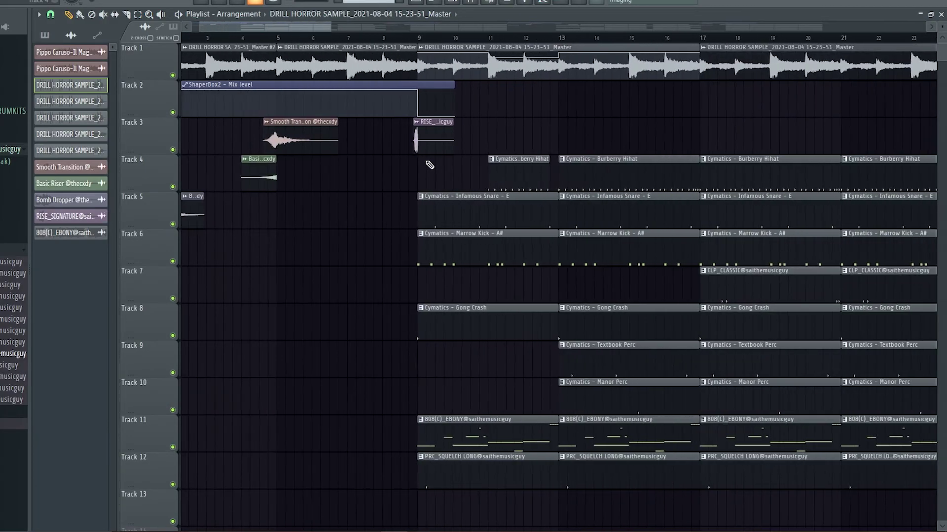
drag(191, 152, 291, 138)
ctrl+shift+click(161, 138)
ctrl+shift+click(158, 171)
ctrl+shift+click(155, 207)
ctrl+click(824, 137)
ctrl+scroll(823, 136, down, 2)
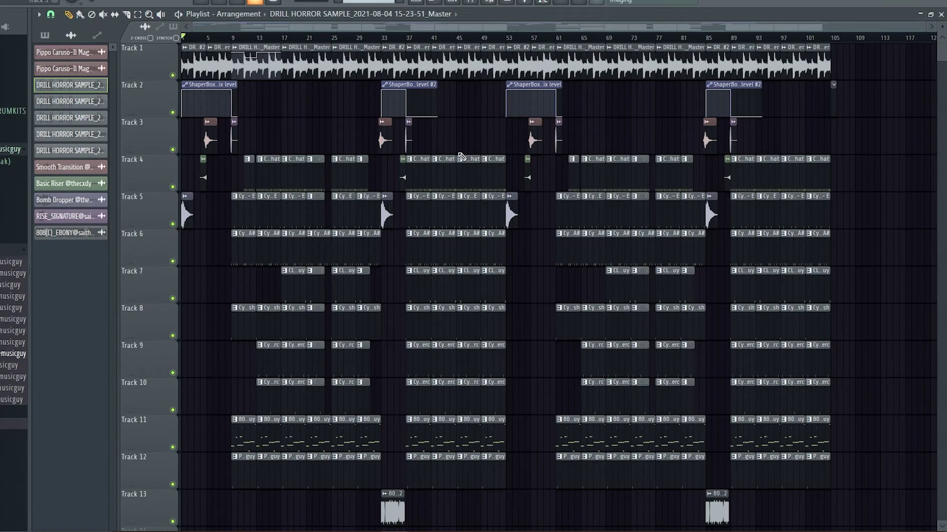
Inspect the effects chain on mixer Insert 3, checking RC-20 Retro Color, Fruity parametric EQ 2 and Fruity soft clipper.
click(471, 3)
drag(354, 157, 139, 155)
click(327, 147)
click(465, 133)
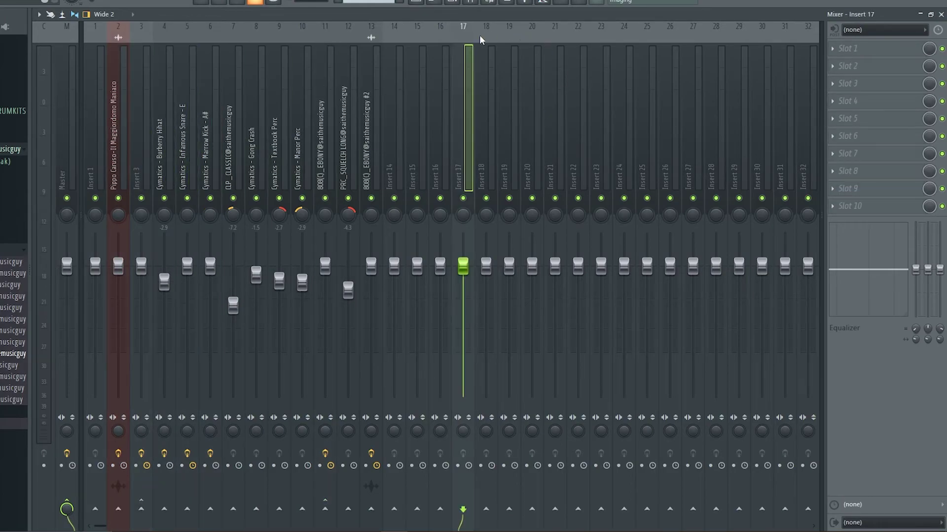
click(139, 124)
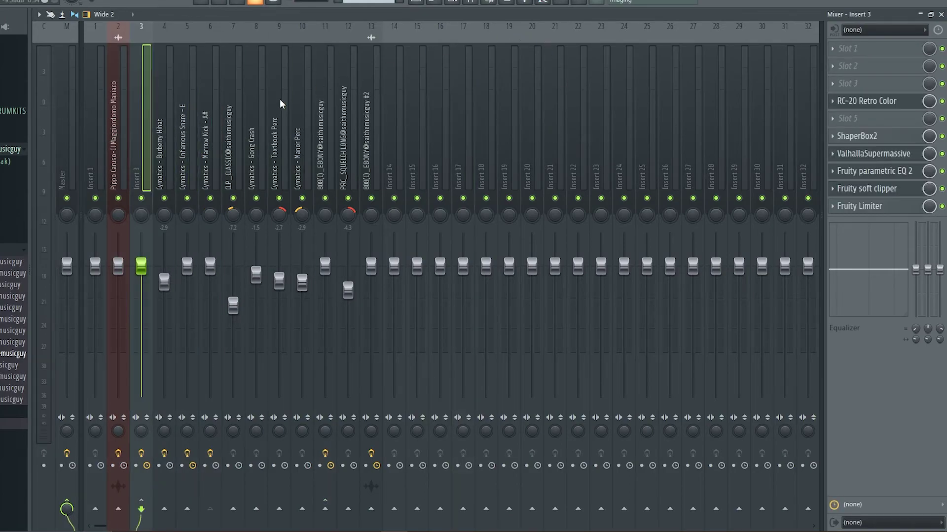
click(851, 102)
key(Escape)
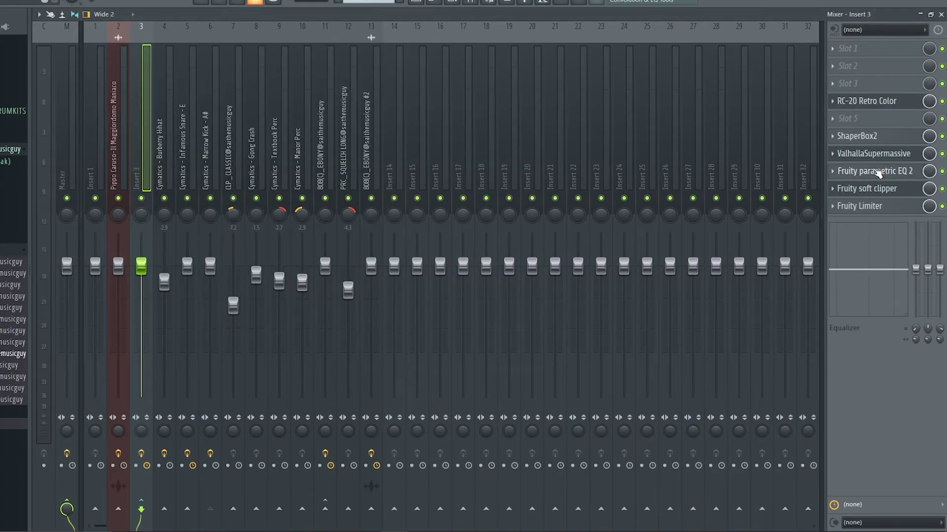
click(876, 171)
click(875, 189)
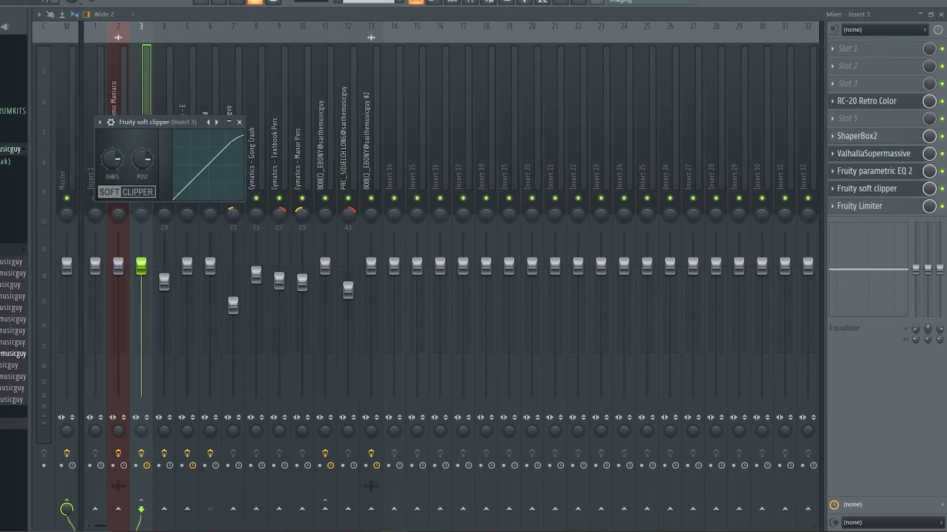
Return to the playlist, look over all tracks and play the full arrangement from the start.
click(417, 3)
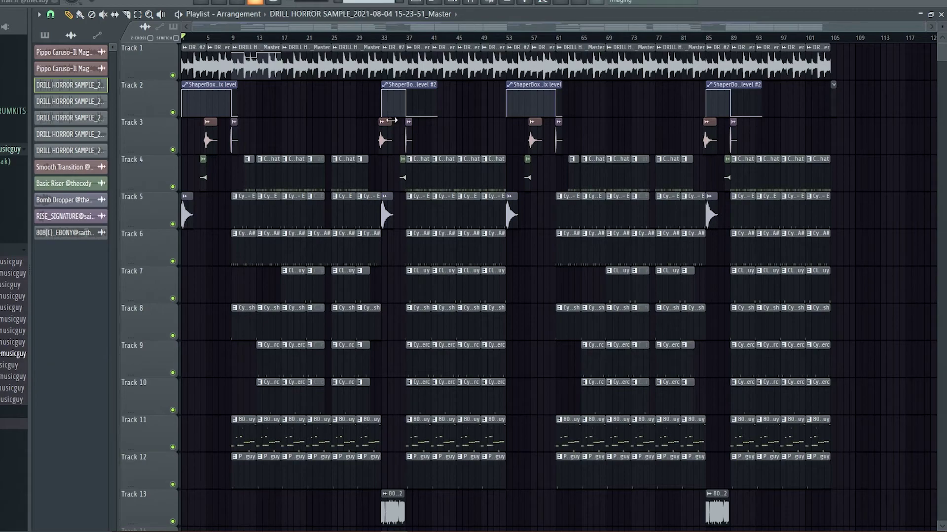
scroll(394, 119, down, 3)
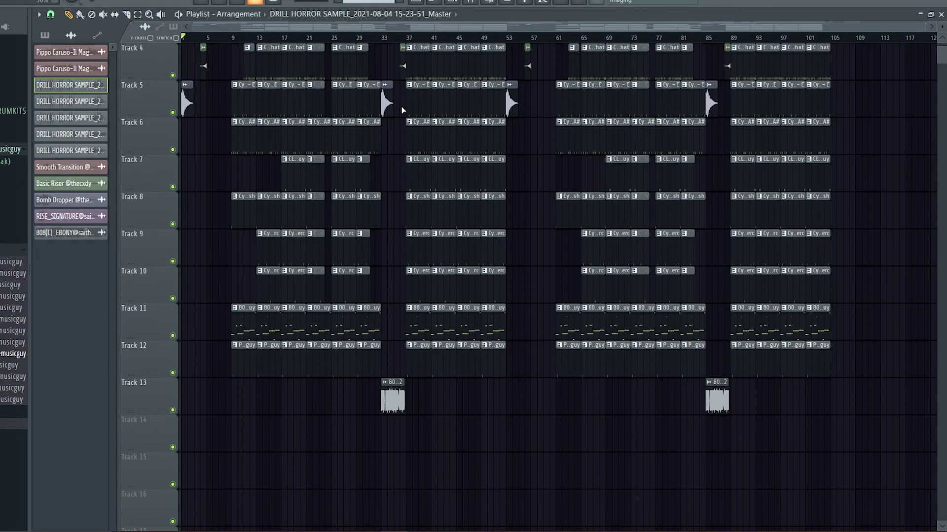
scroll(499, 456, up, 3)
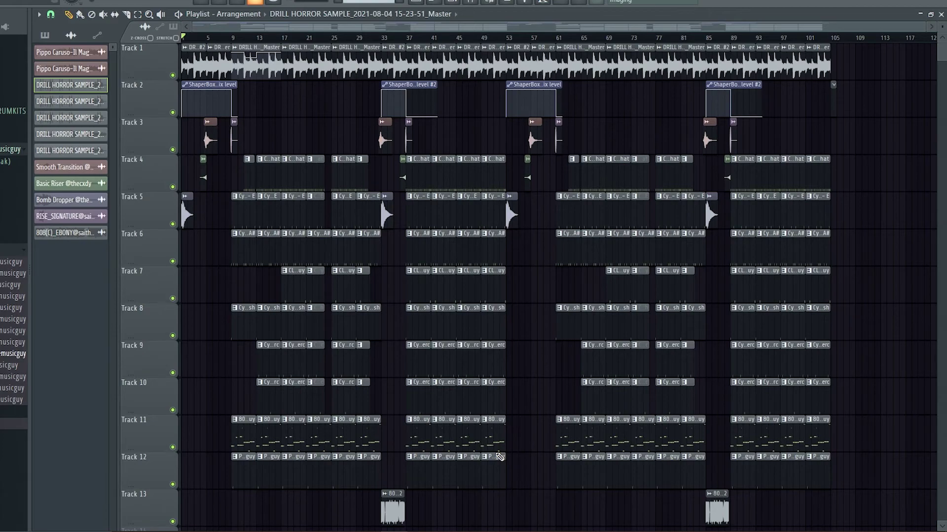
key(space)
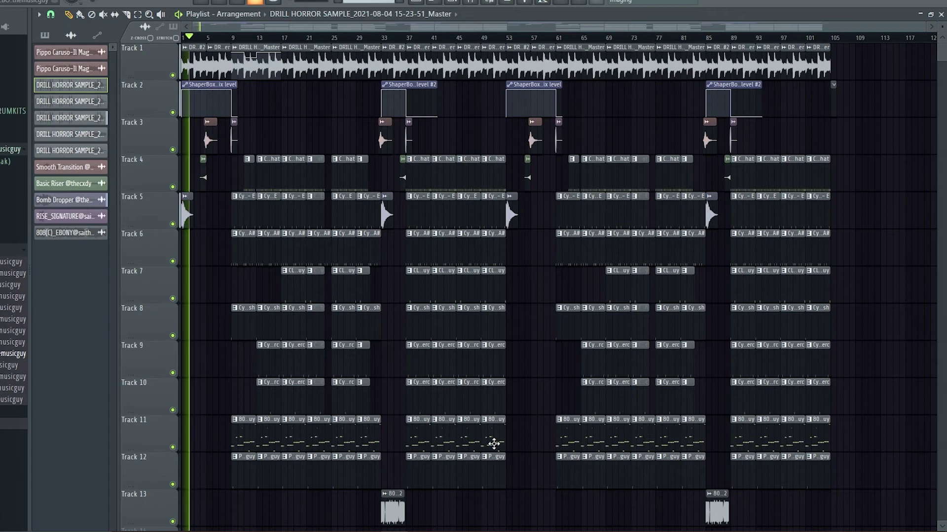